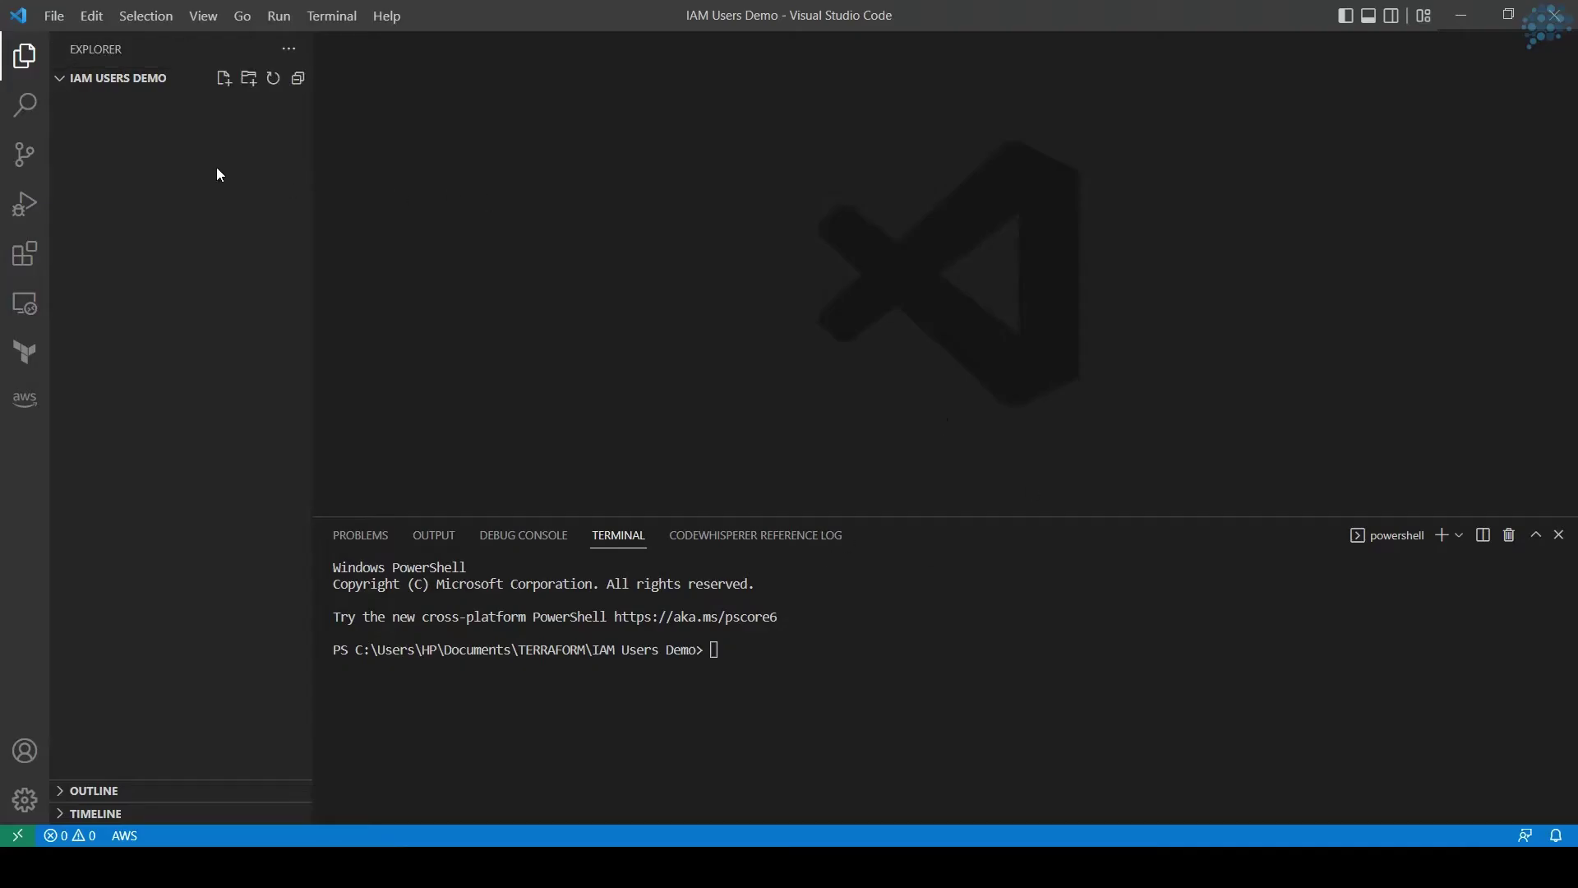
- Create variable.tf in the IAM Users Demo project and open it empty
click(122, 126)
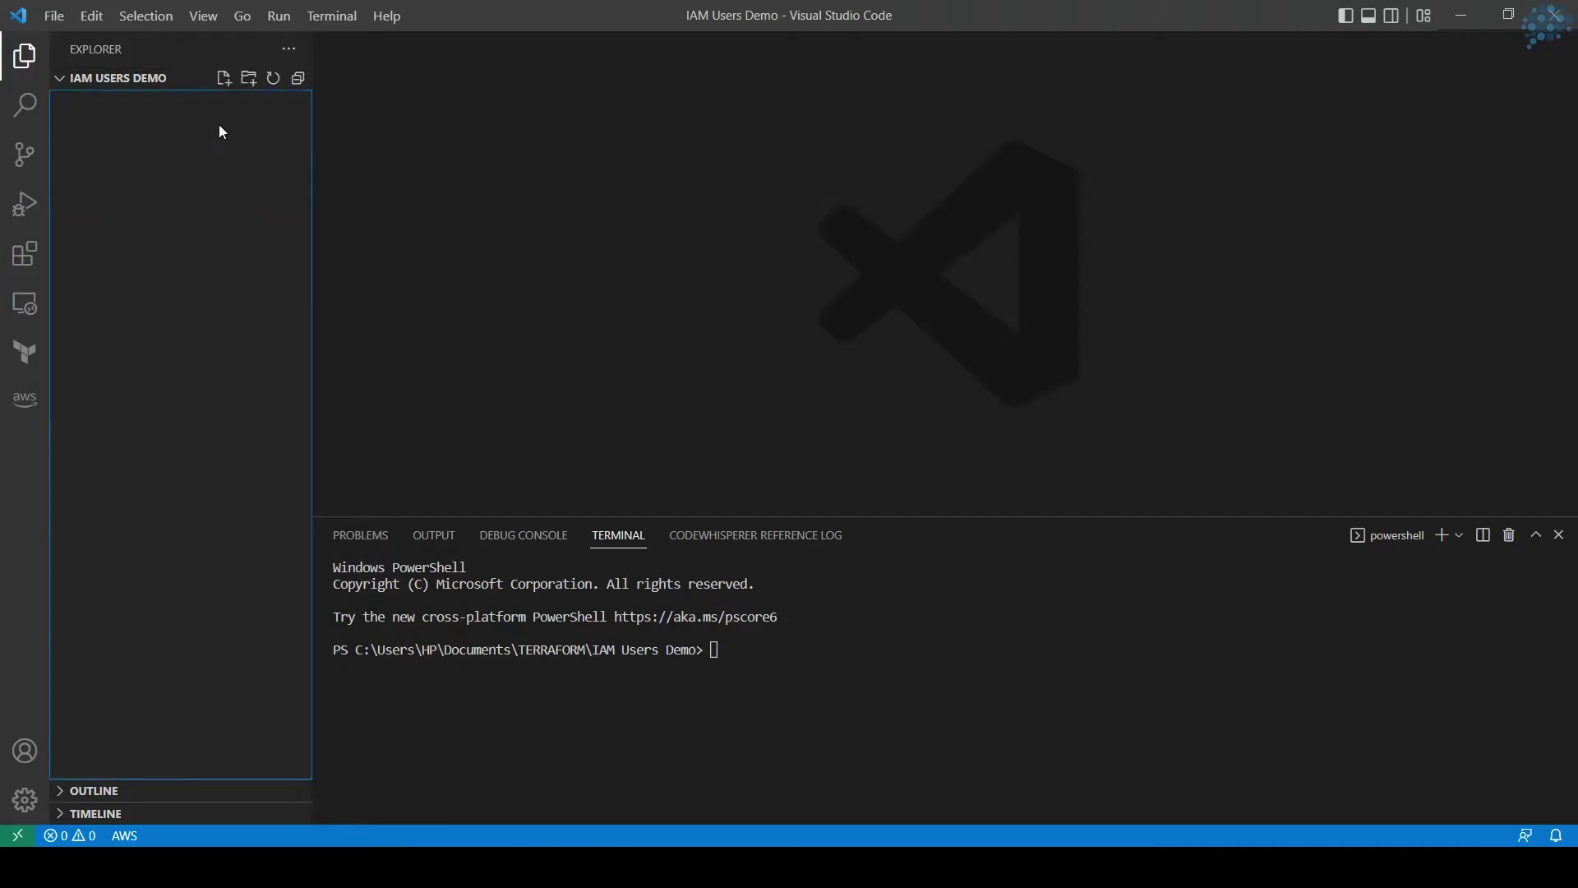
click(224, 82)
text(var)
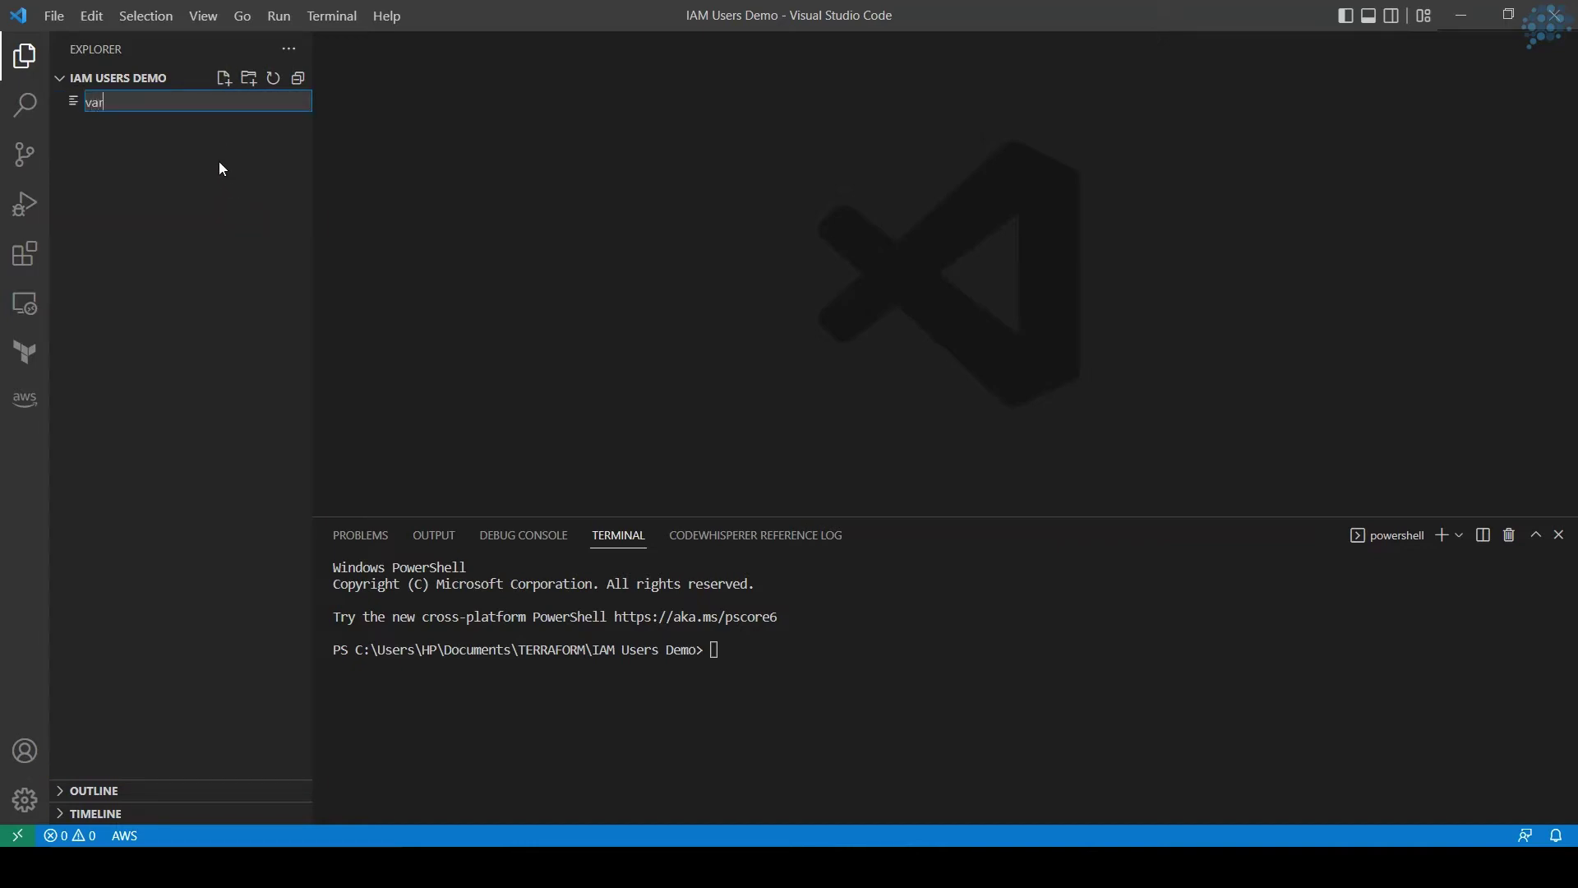
text(iable.tf)
key(Return)
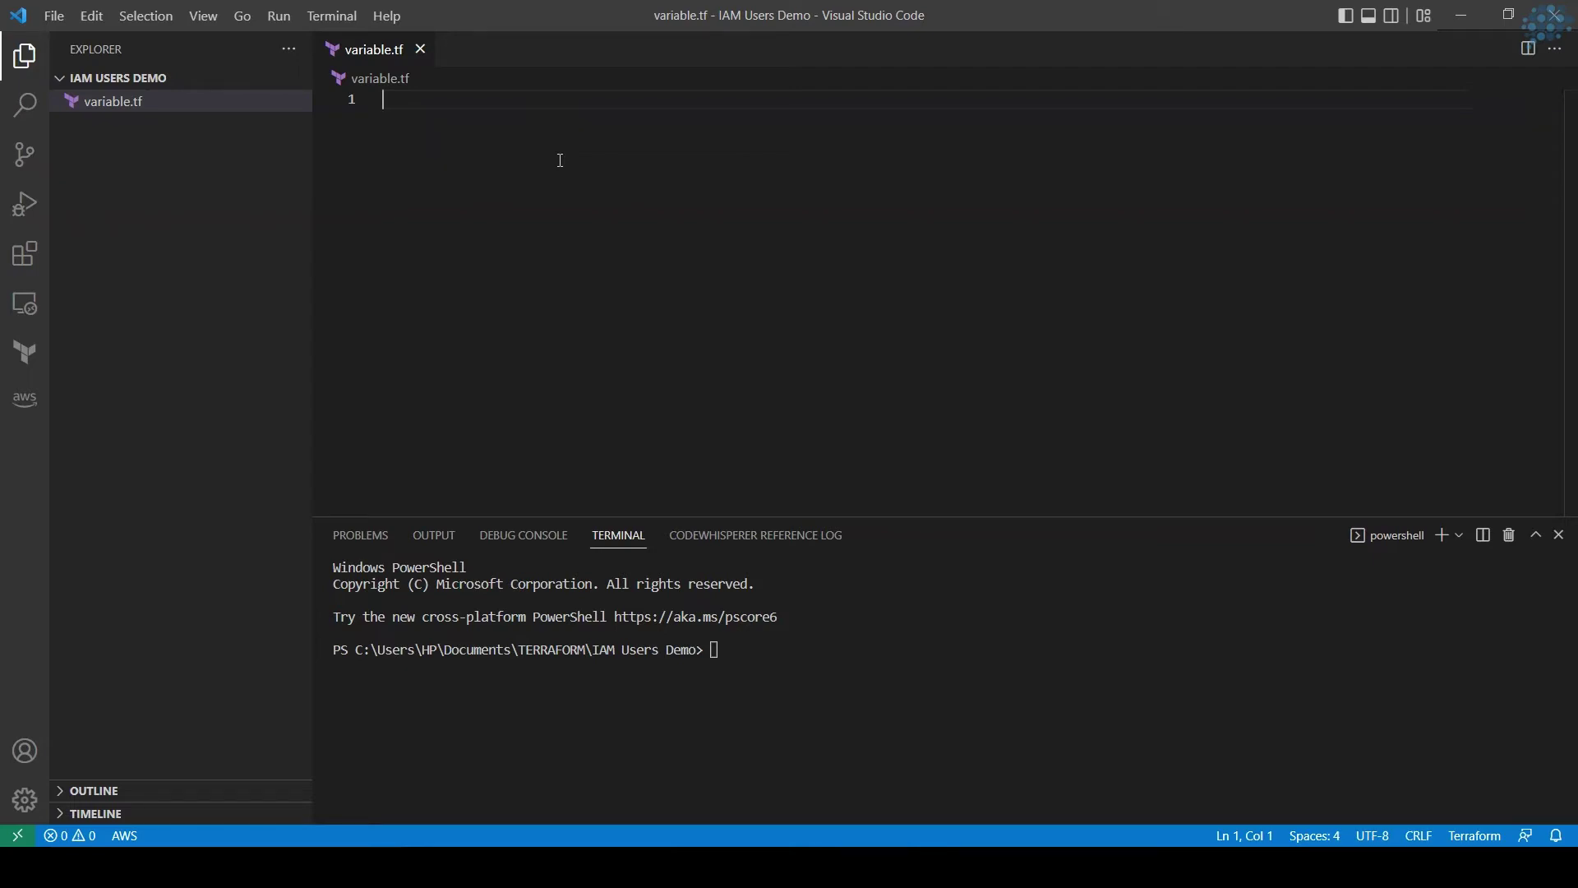
text(var)
- Insert a variable block from the snippet and name it iamusers
key(Return)
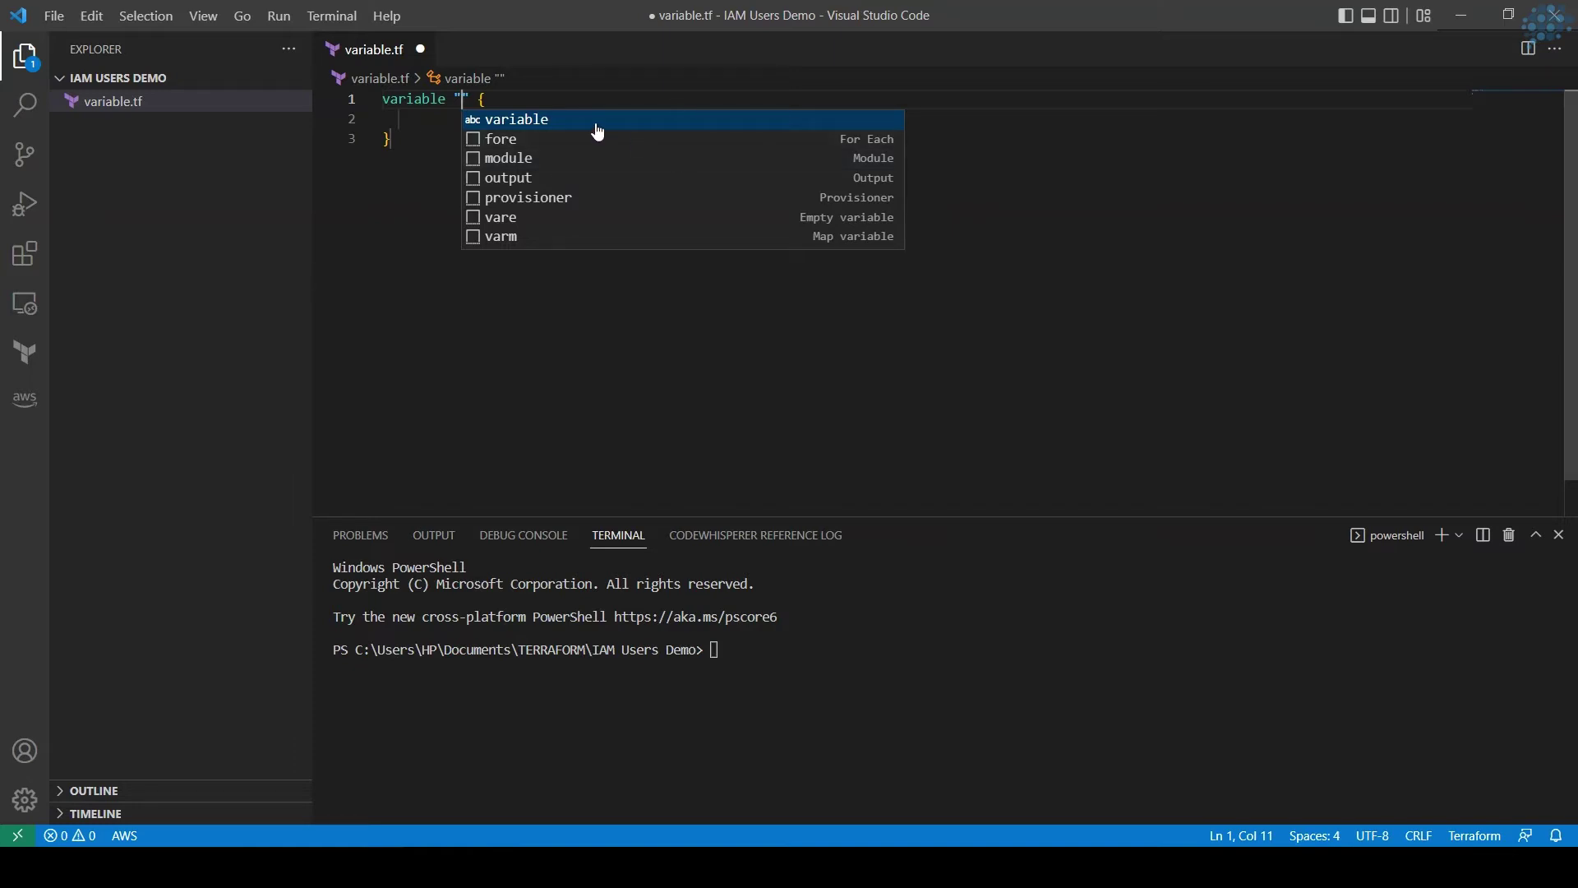
key(Tab)
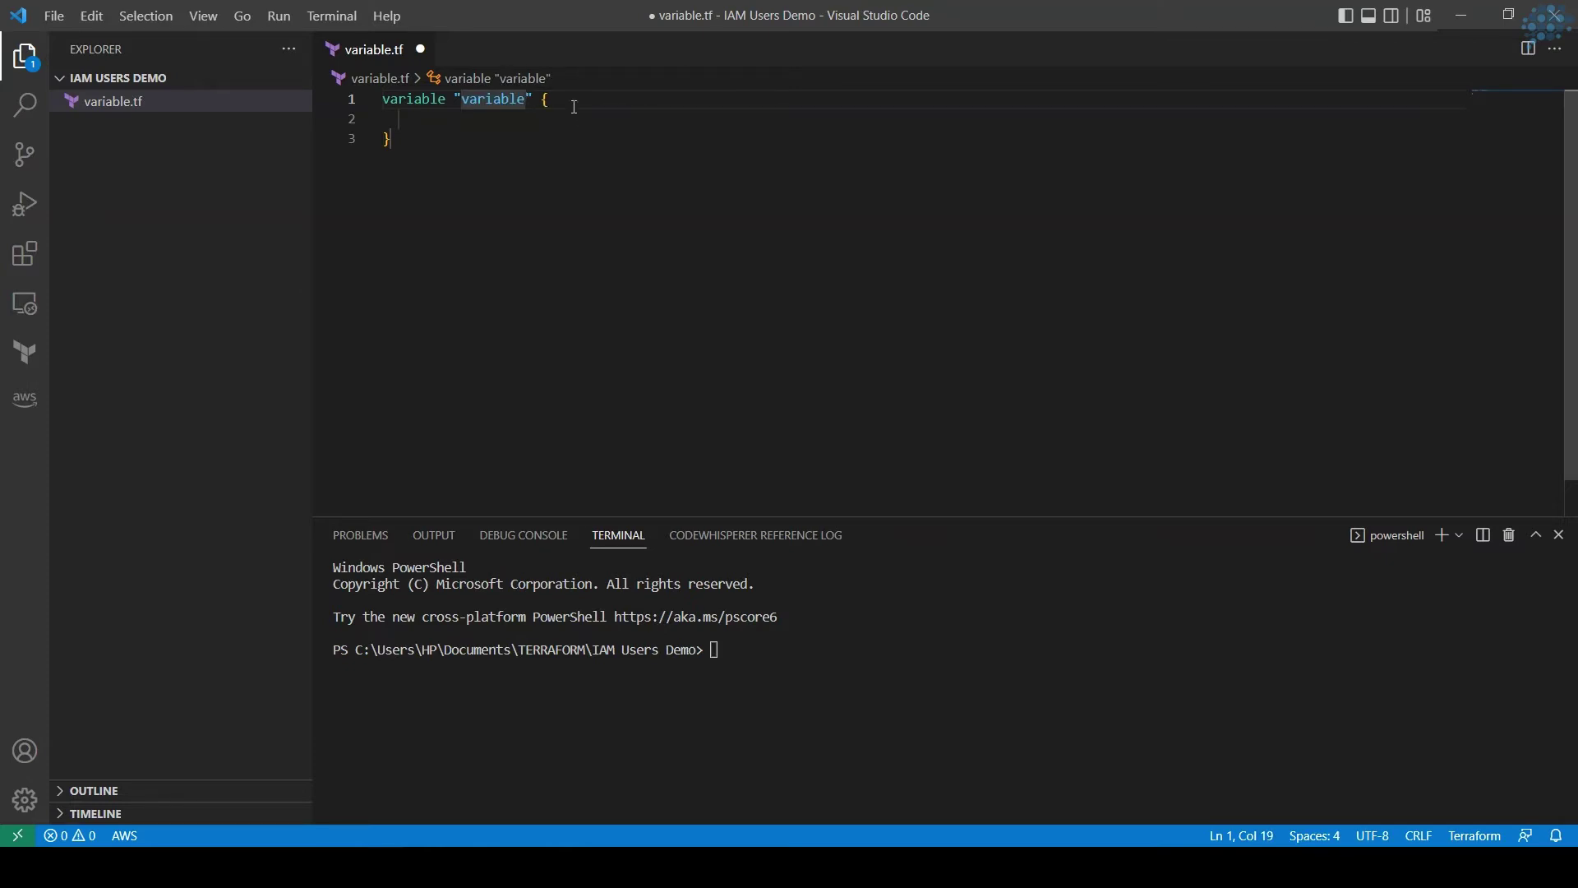
key(BackSpace)
key(BackSpace)
key(BackSpace)
key(BackSpace)
key(BackSpace)
key(BackSpace)
key(BackSpace)
key(BackSpace)
text(iam)
text(users)
- Add type = list(string) inside the iamusers variable block
key(End)
key(Return)
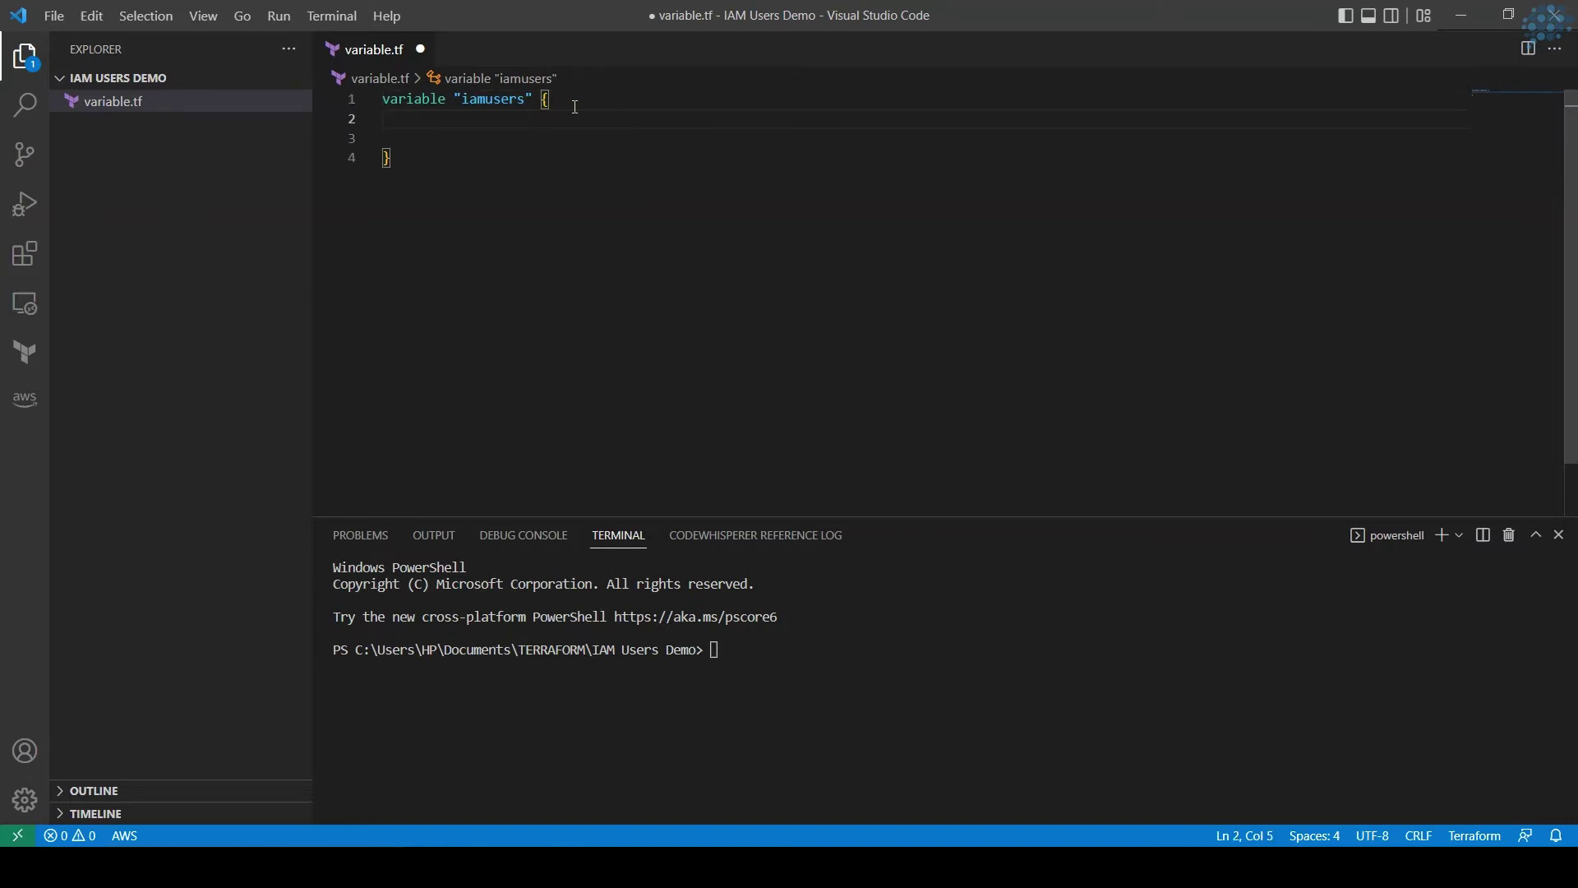
text(type)
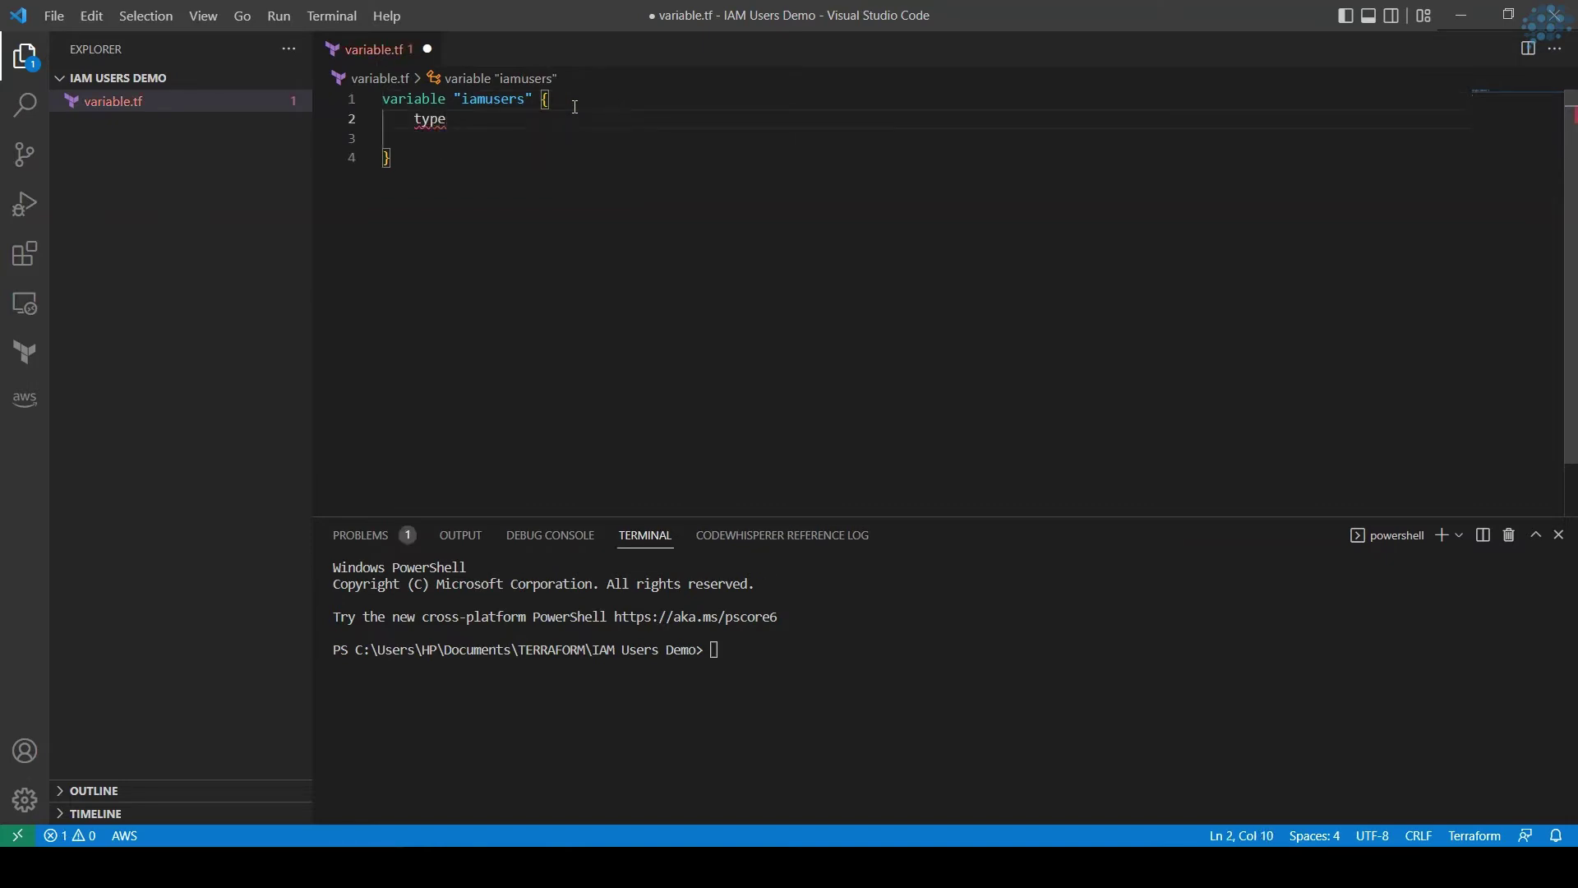
text( = )
text(list(string)
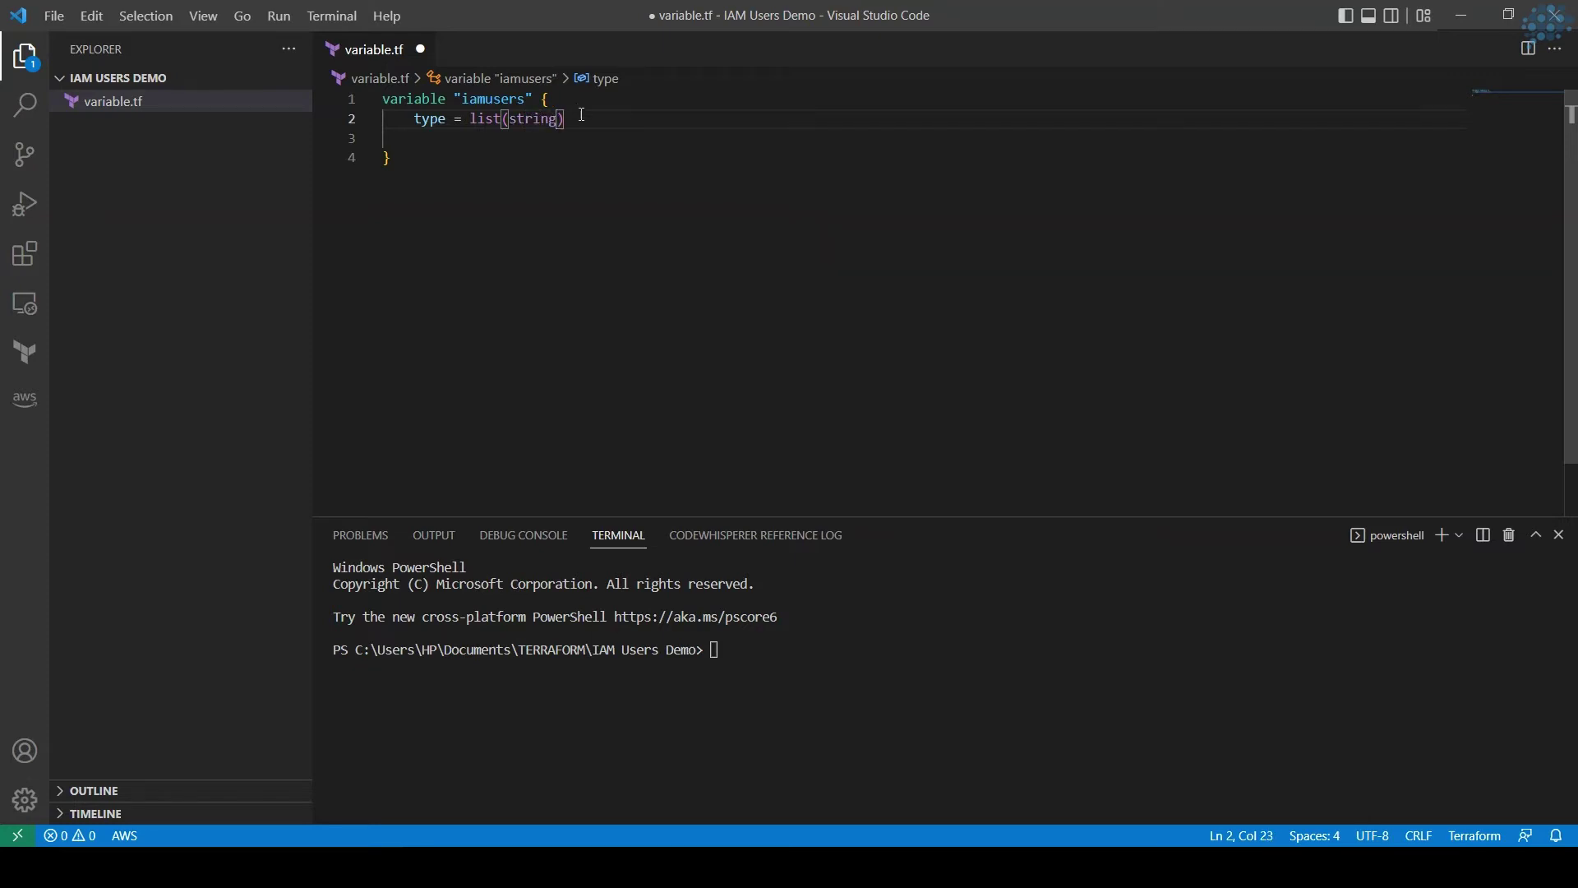
key(Right)
key(Return)
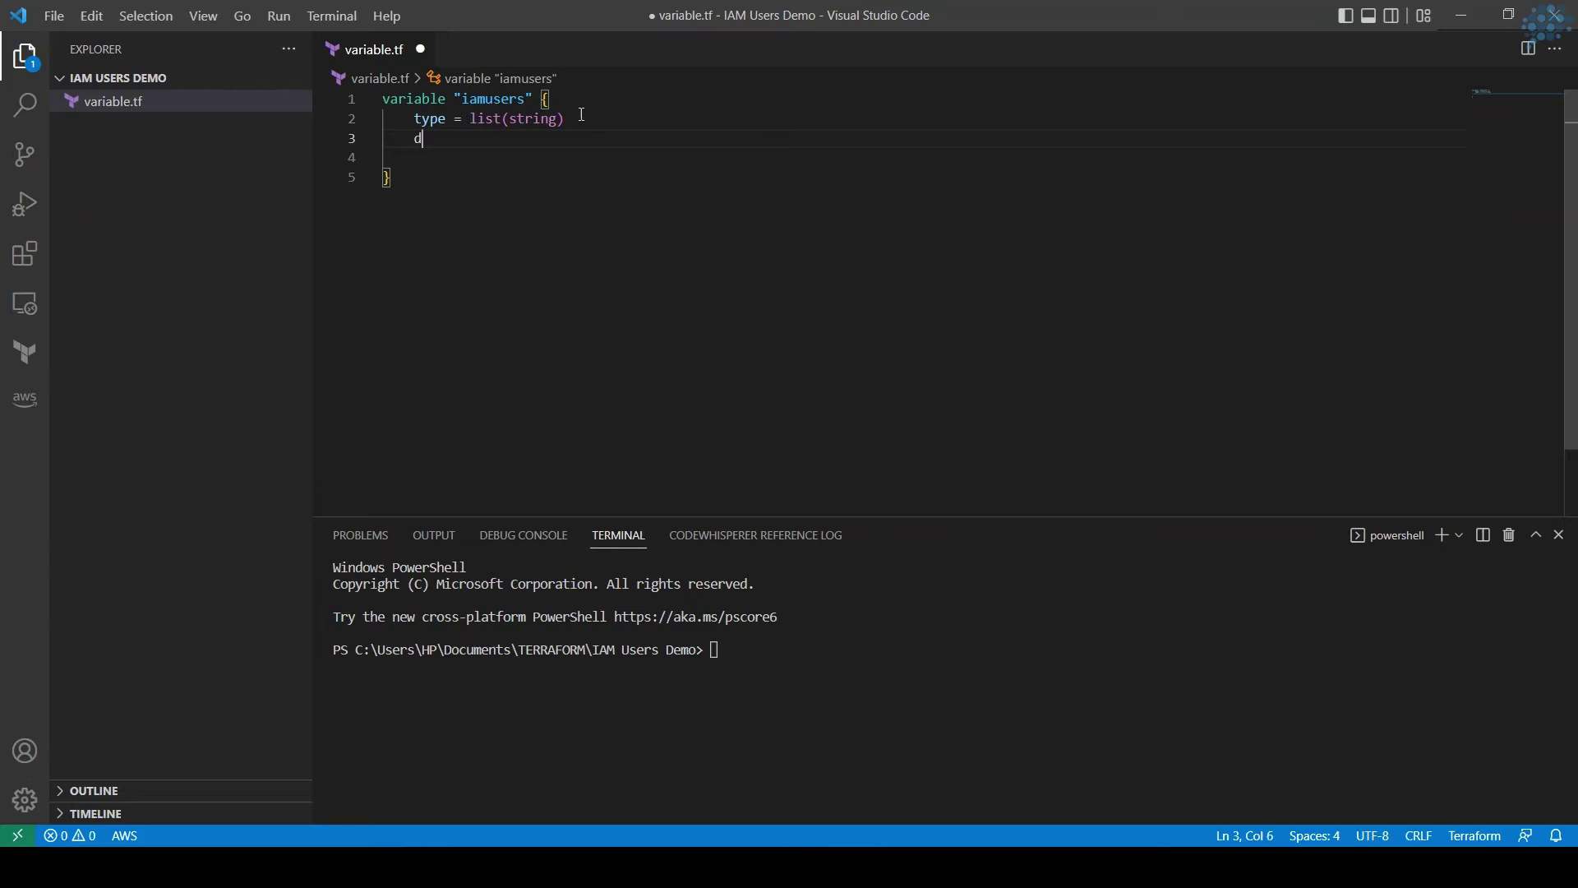
text(defau)
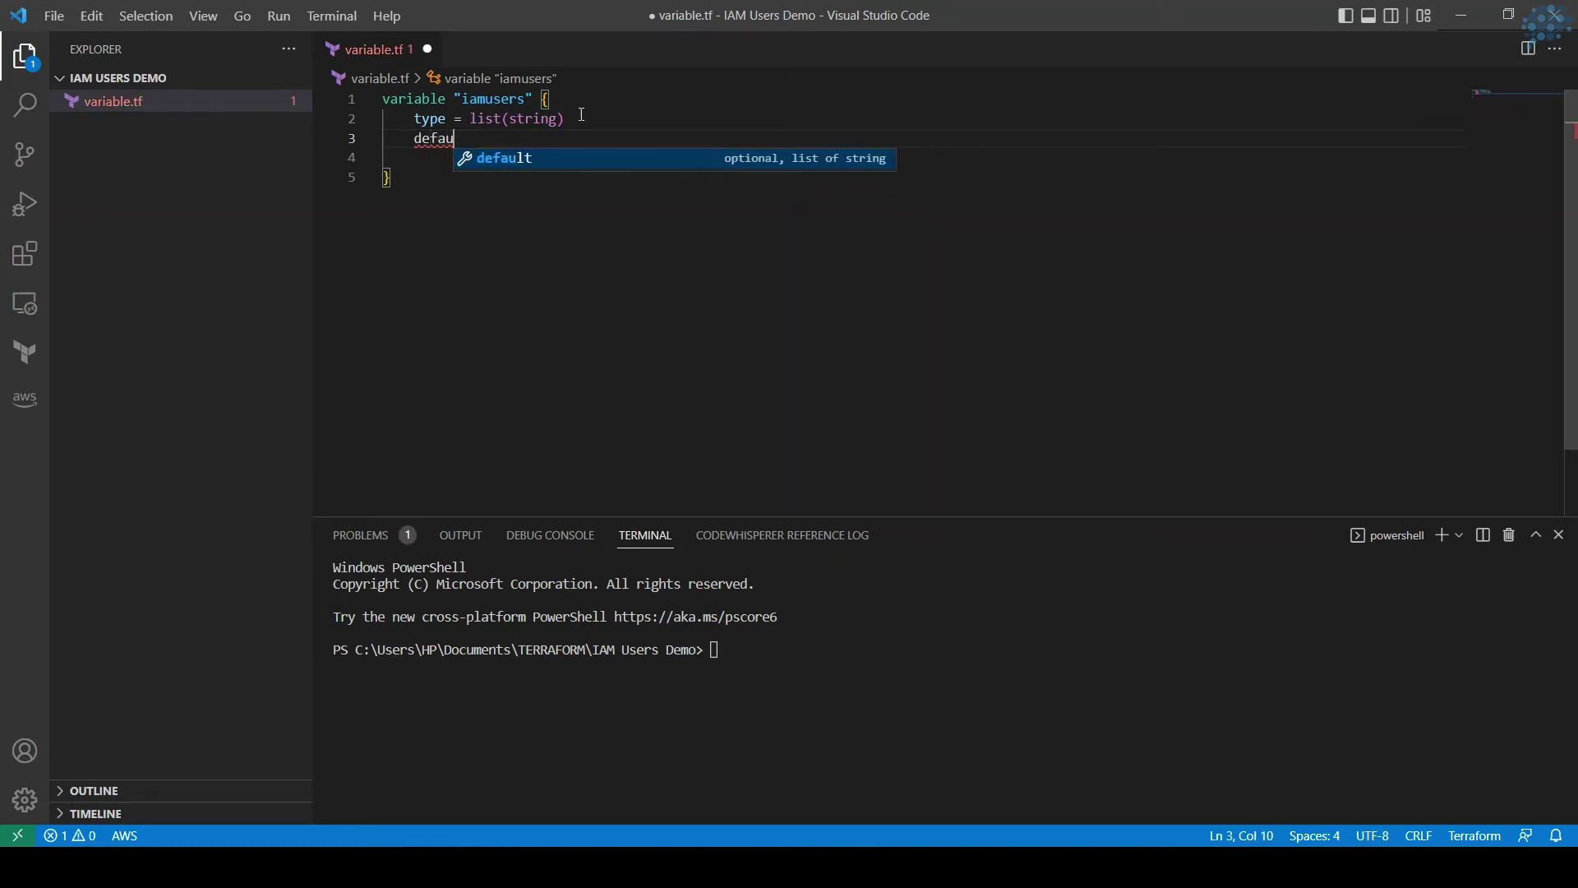
- Set the iamusers default to Bruce, Alfred, Robin, Talia and Selina
key(Tab)
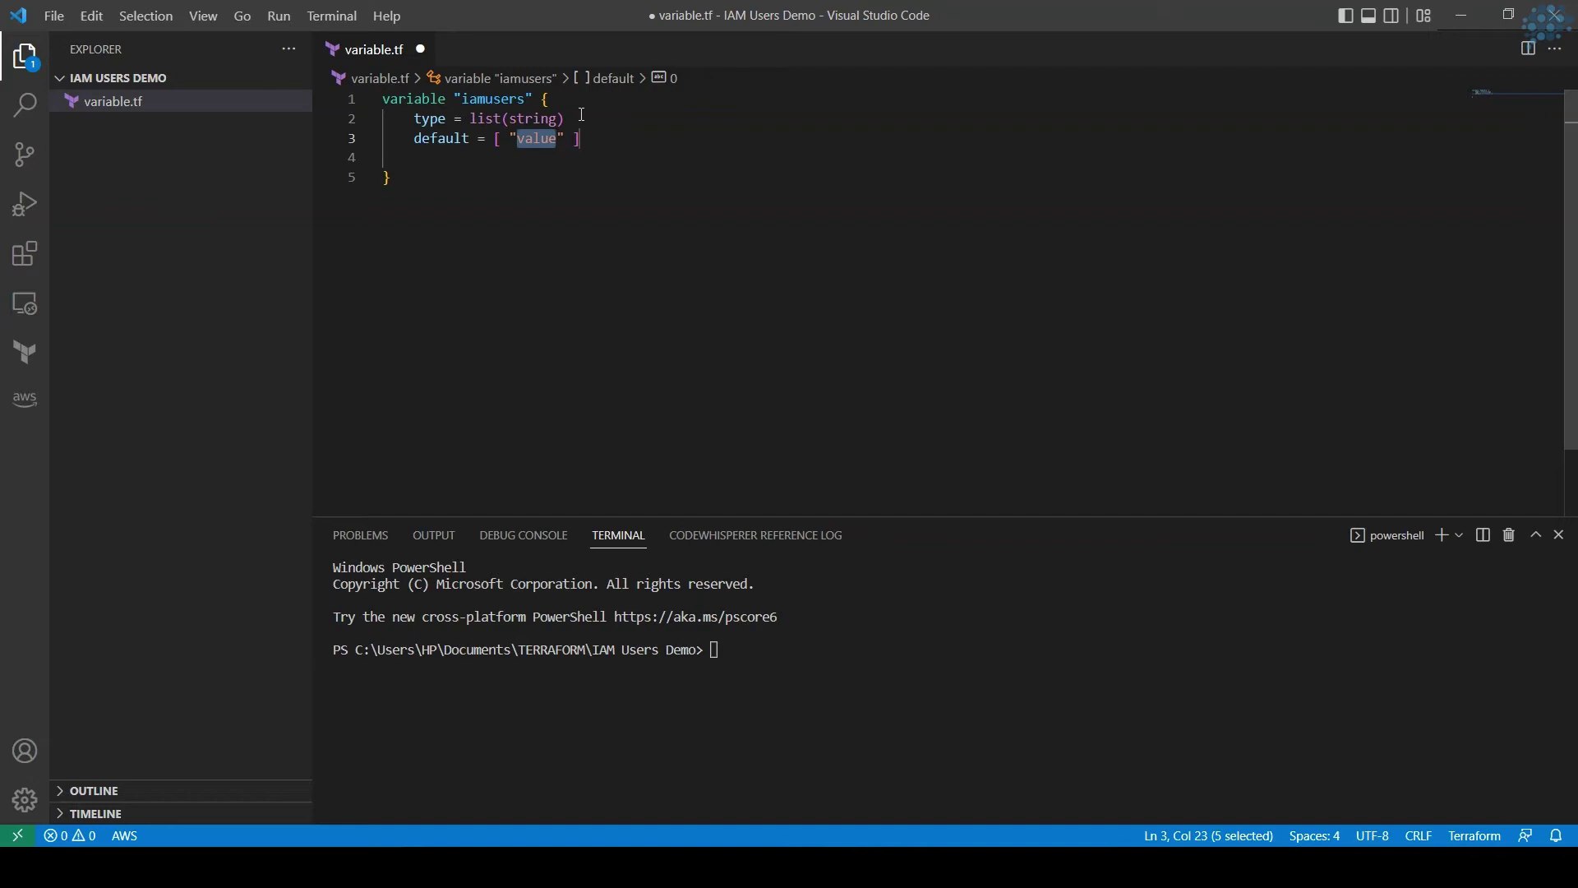
text(Bruce)
key(Right)
text(, "Alfred")
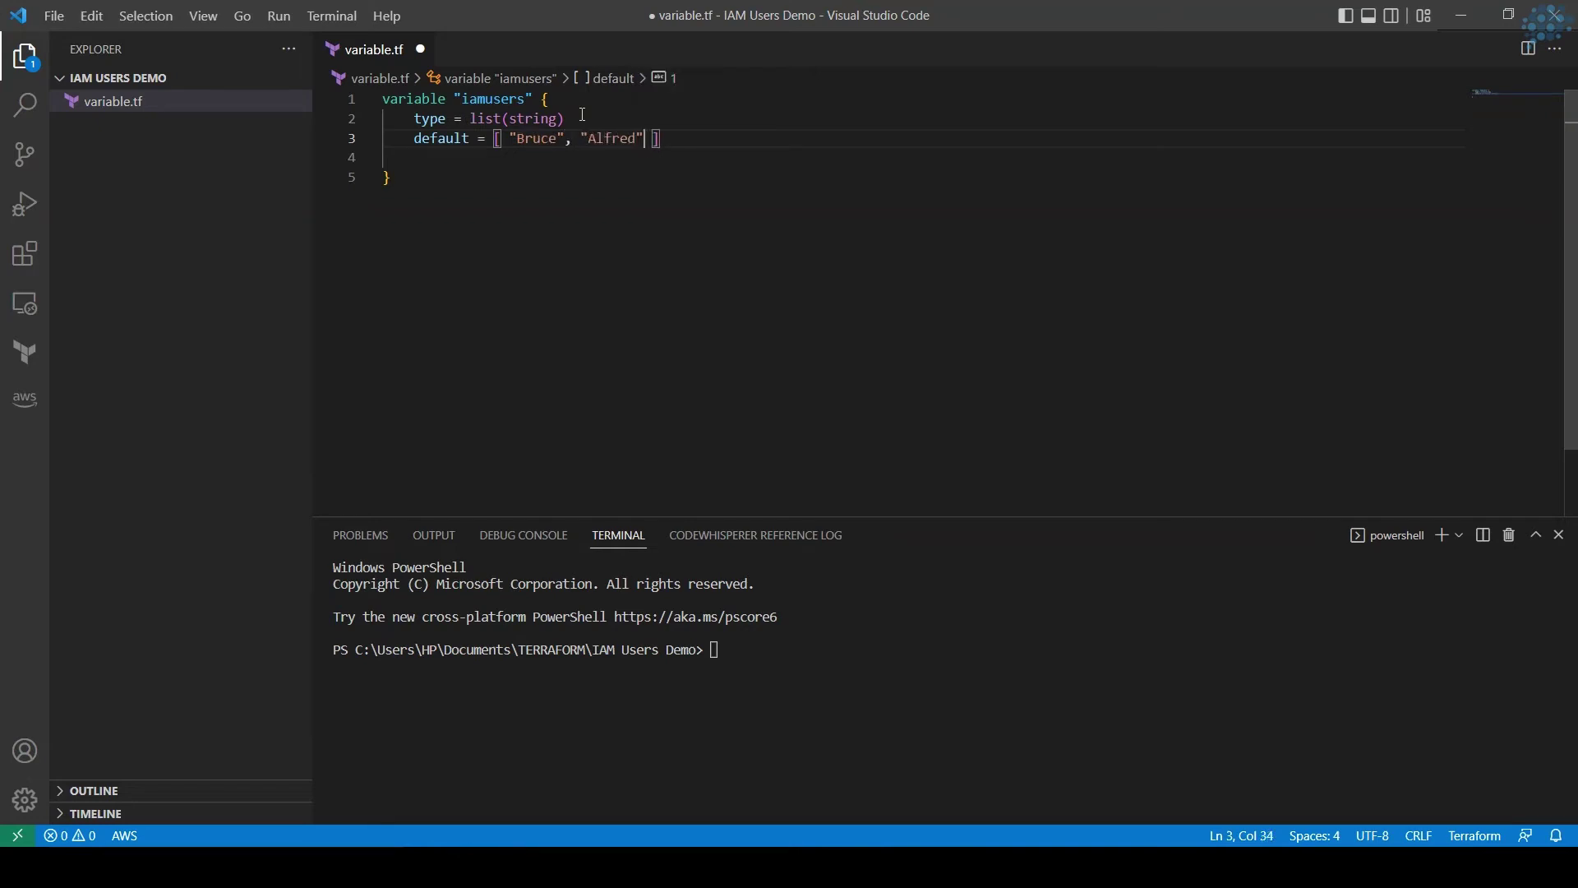
text(, "Robin",)
text( "Talia")
text(.)
key(BackSpace)
text(, "se)
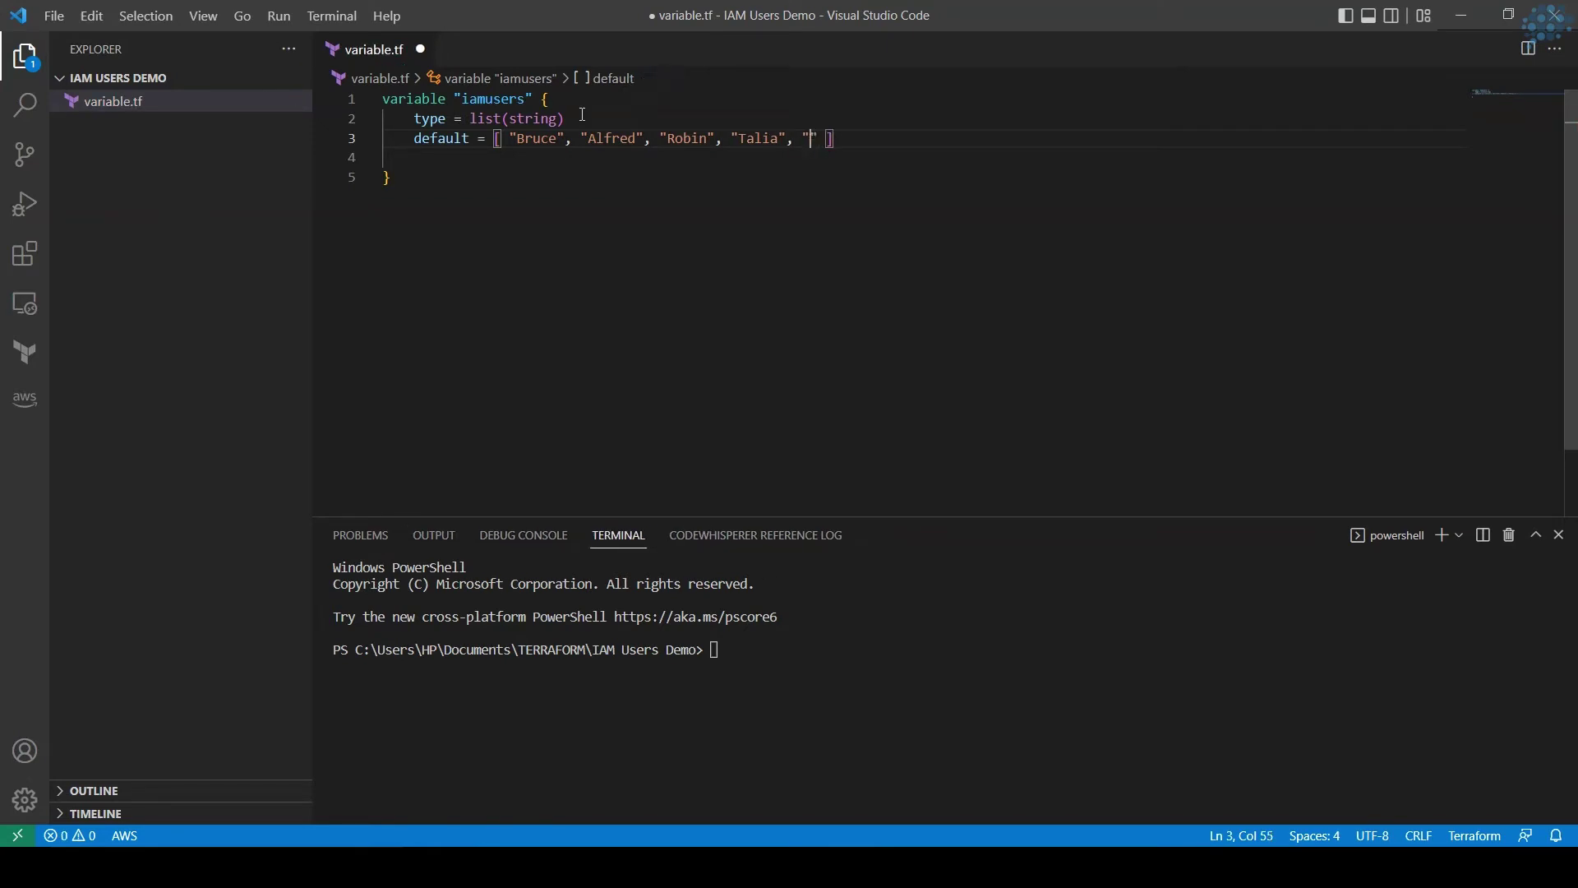
text(lin)
key(BackSpace)
key(BackSpace)
key(BackSpace)
text(Selina)
- Tidy the blank lines after the variable block and save variable.tf
key(Down)
key(Down)
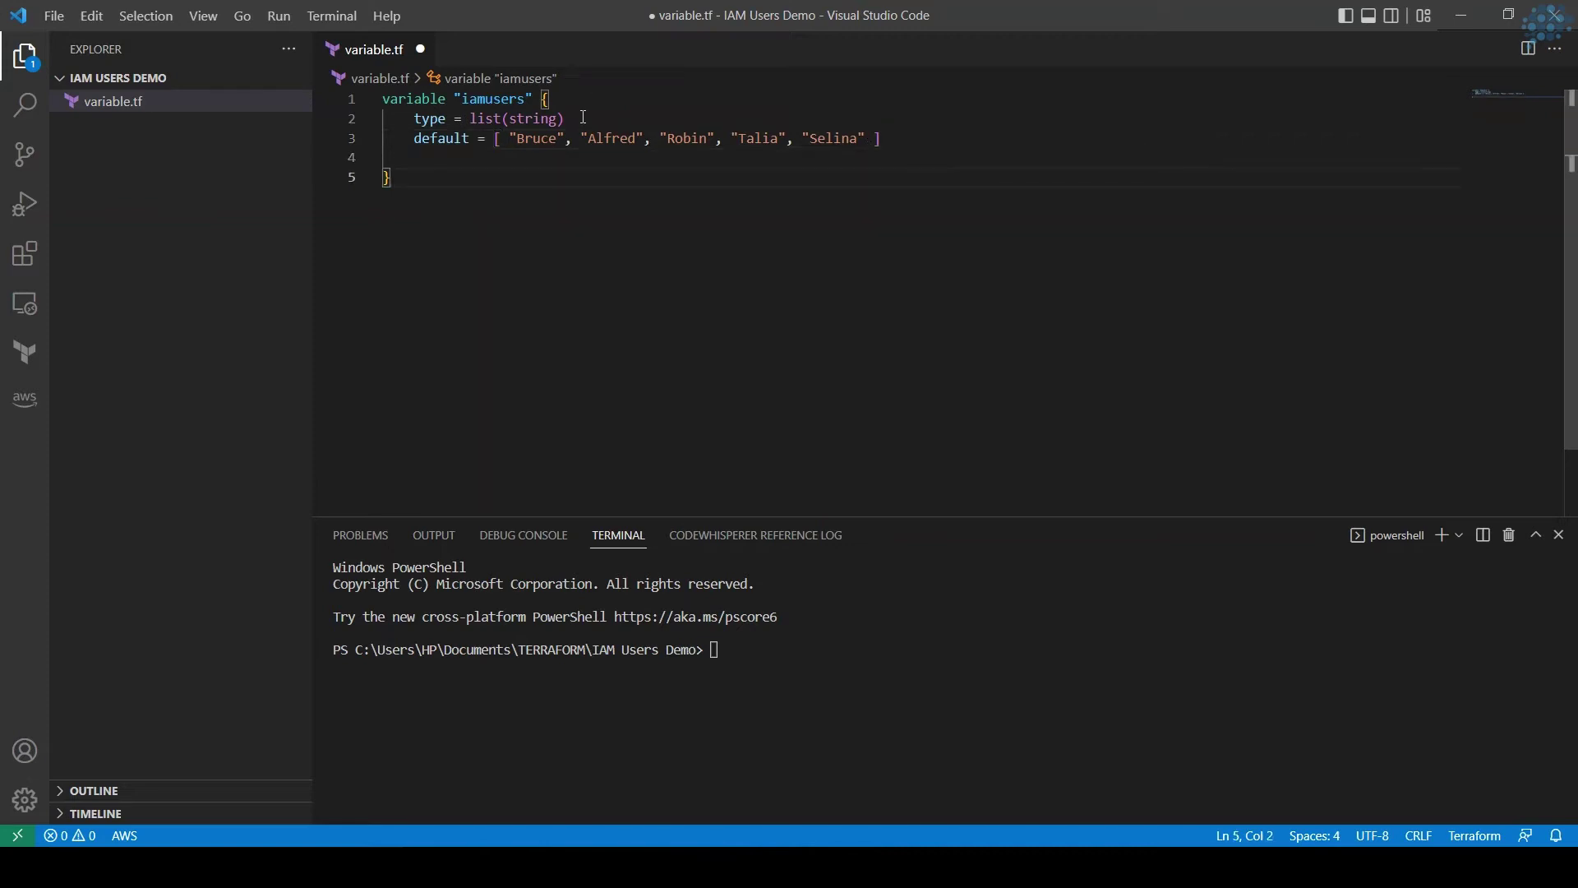
key(Return)
key(Return)
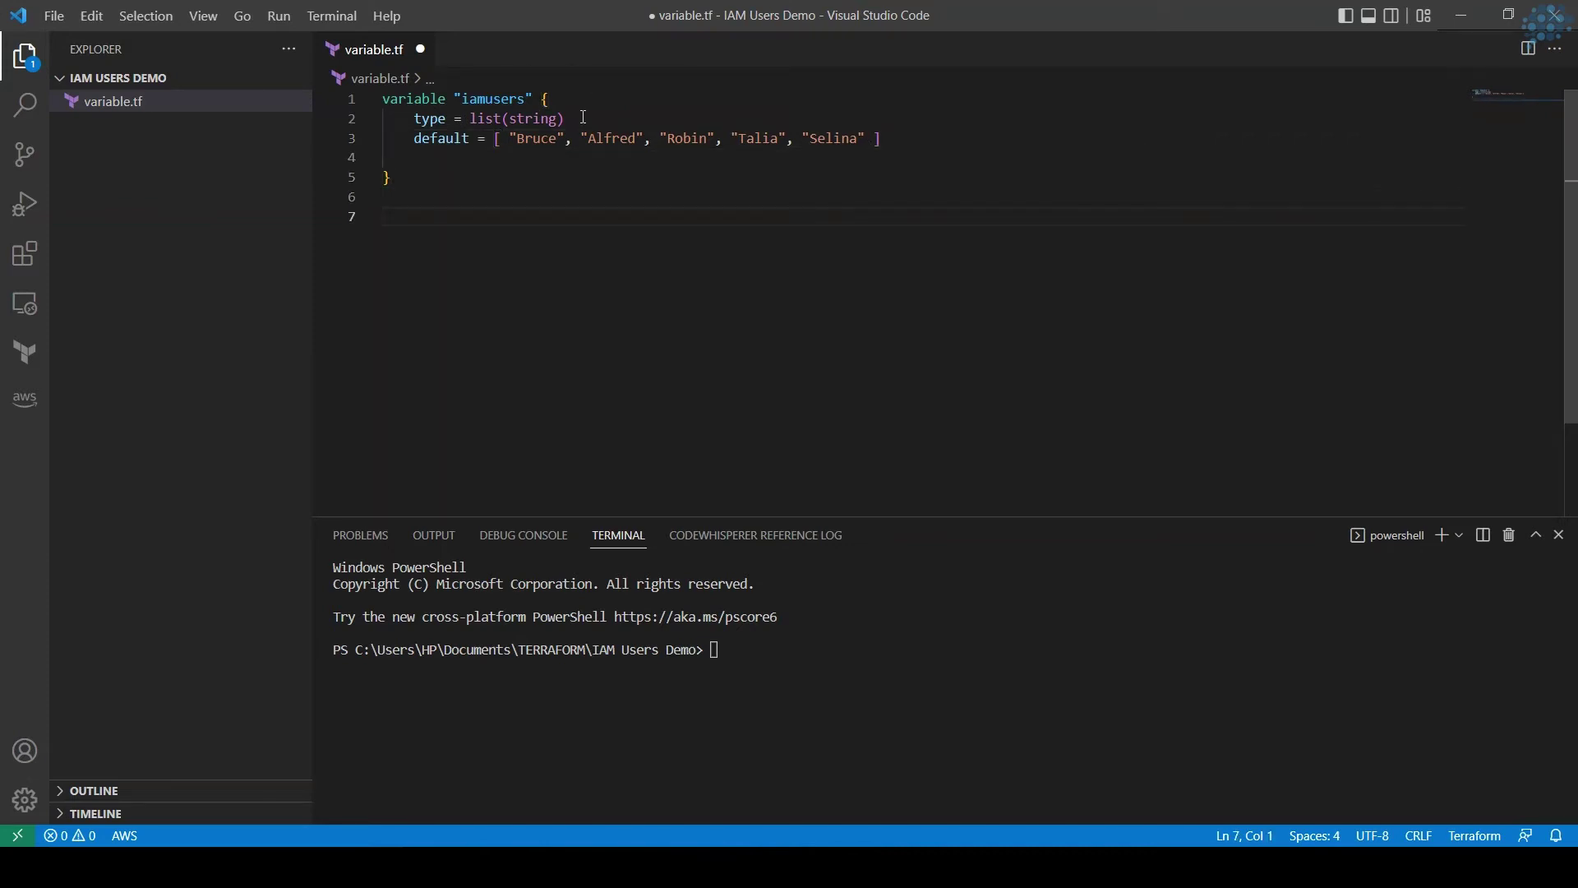
key(BackSpace)
key(ctrl+s)
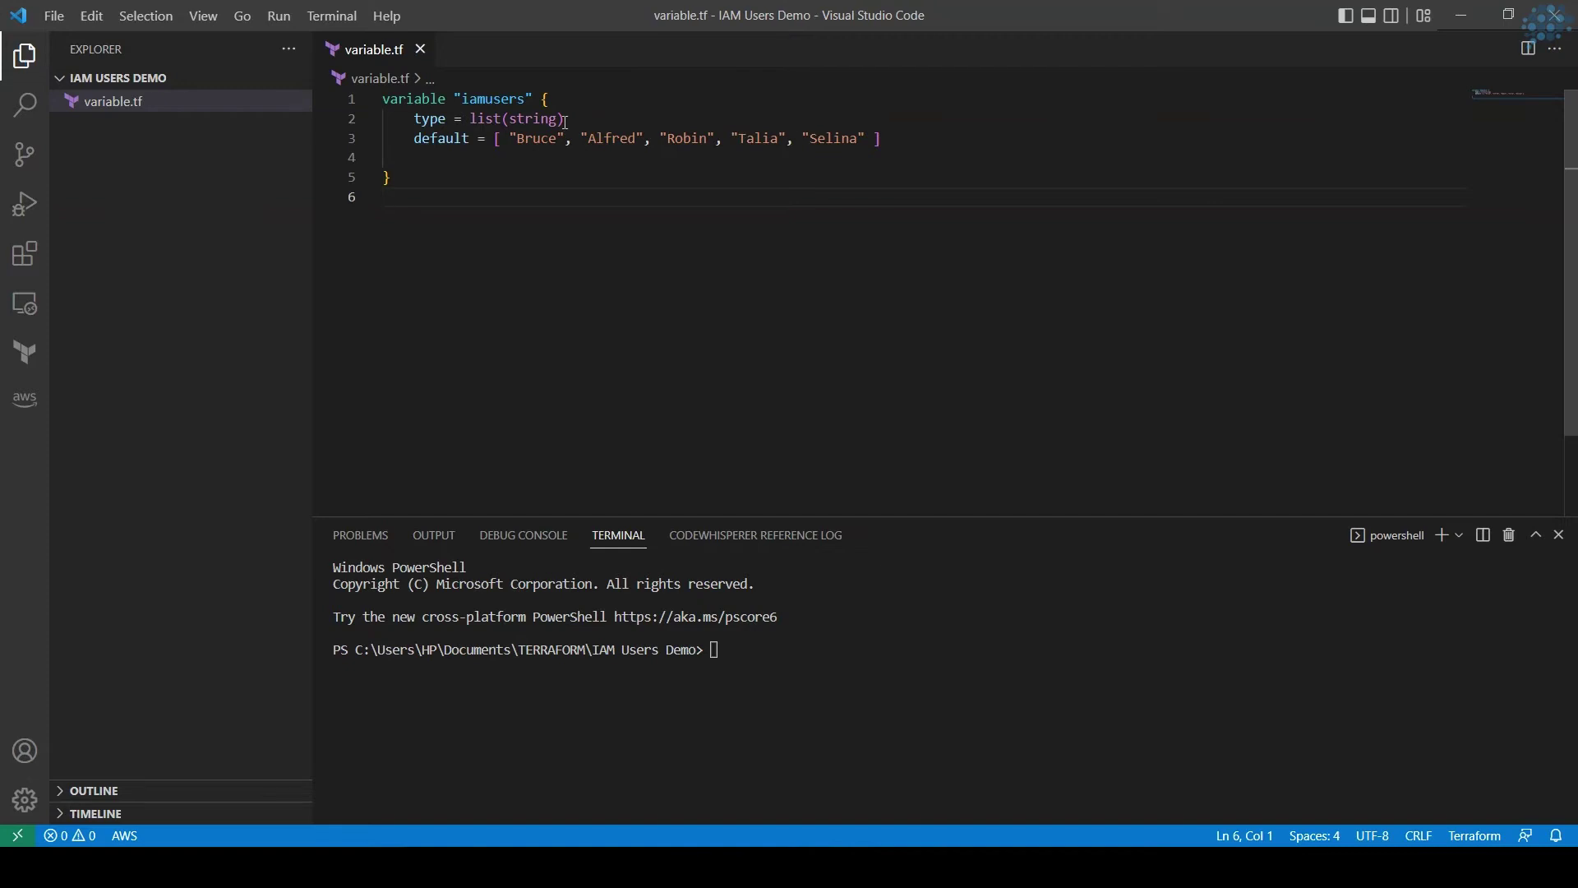
- Create iam.tf in the IAM Users Demo project and open it
click(222, 78)
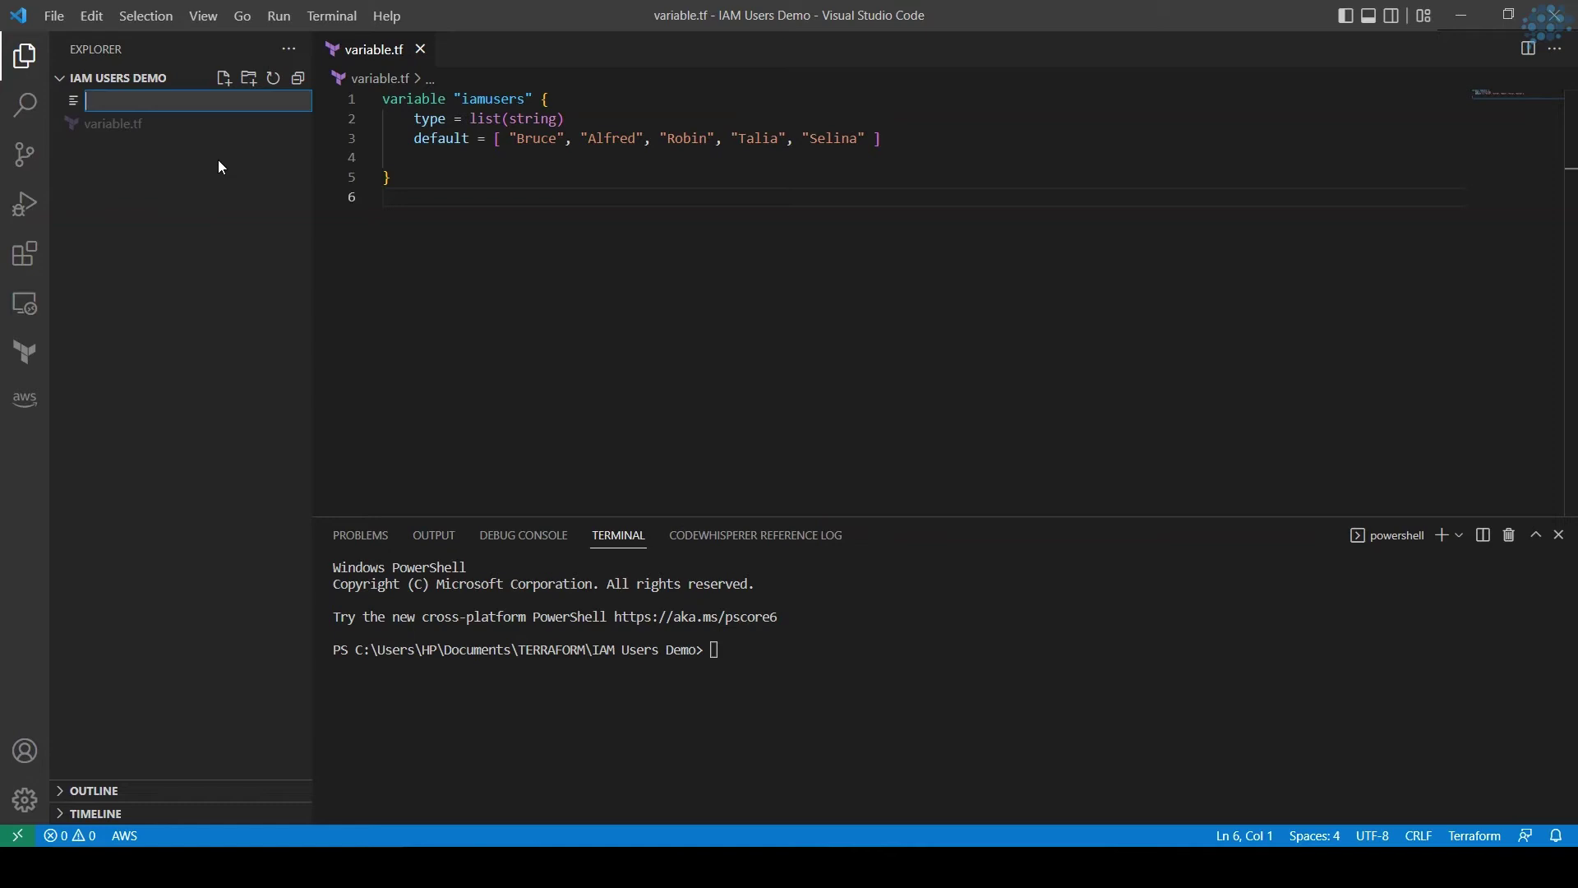
text(iam.tf)
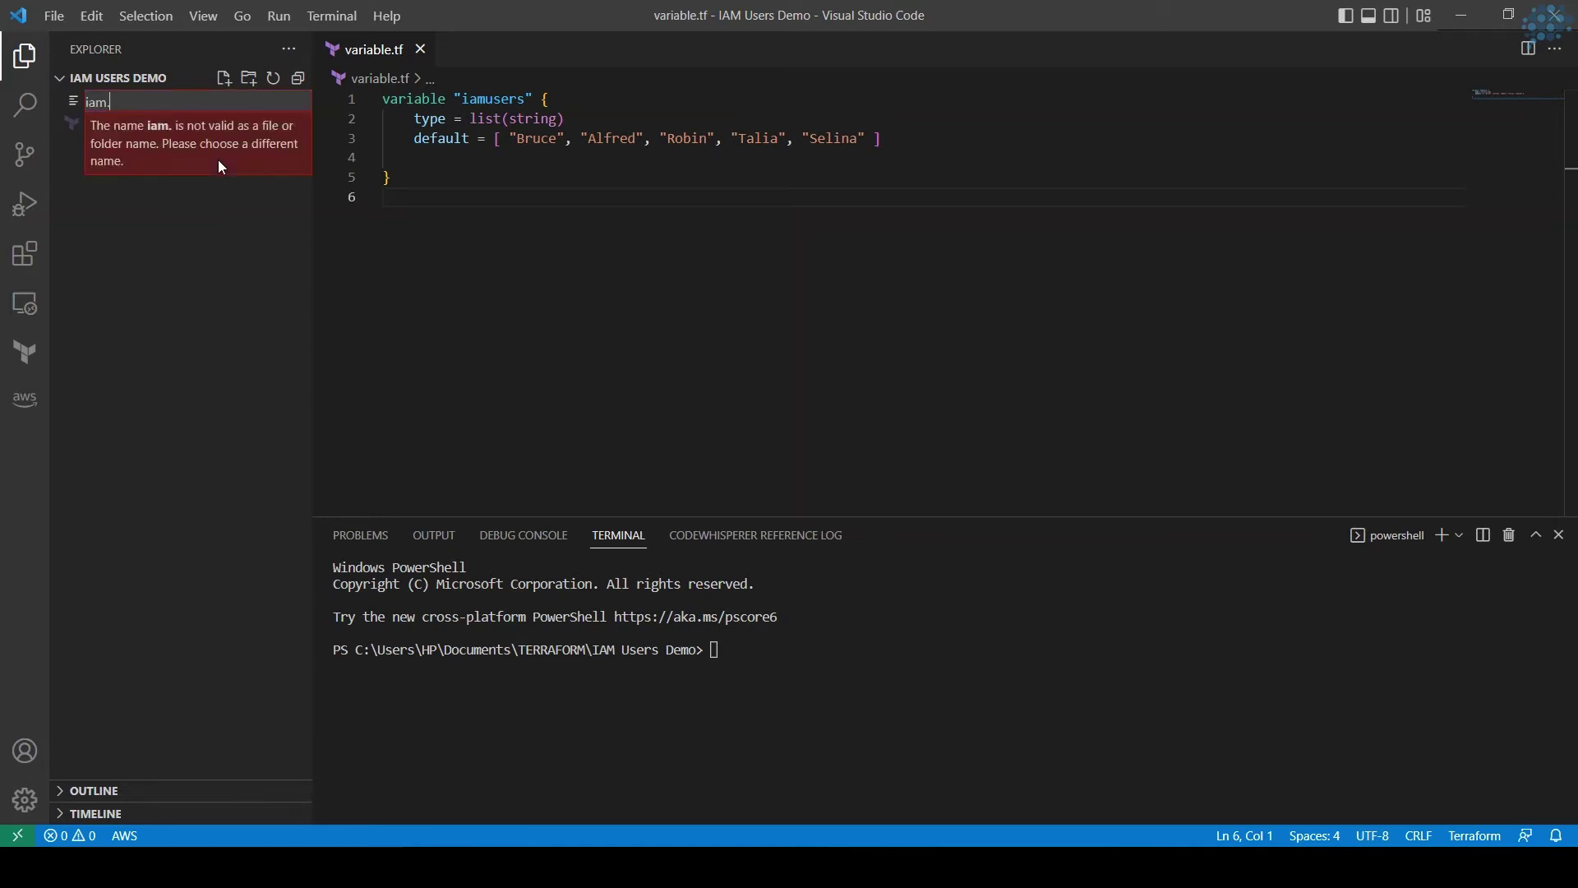
key(Return)
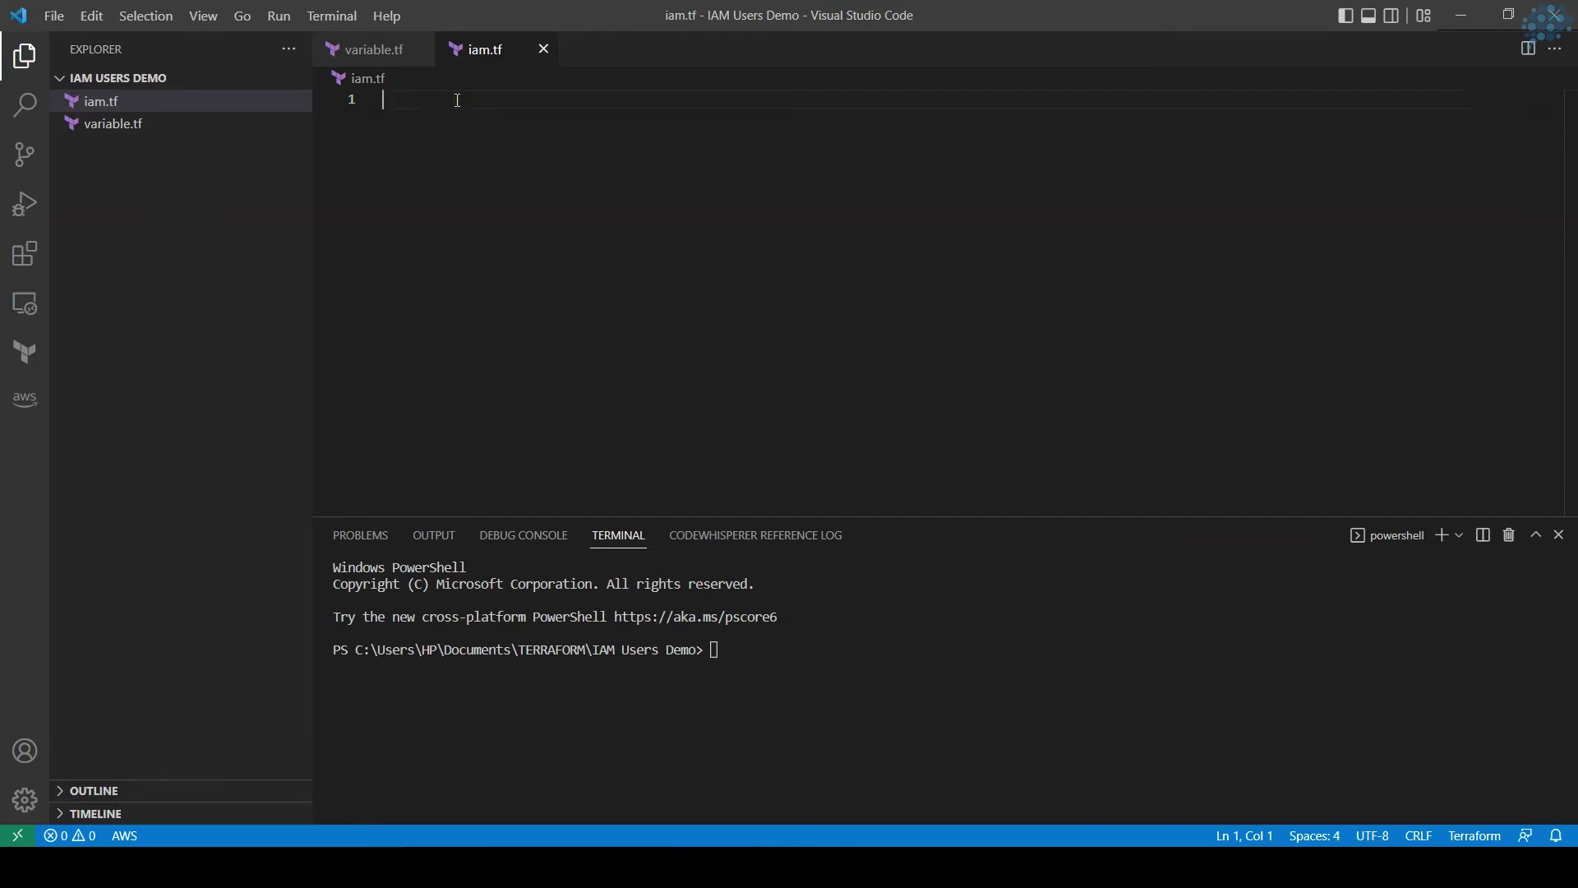
text(resou)
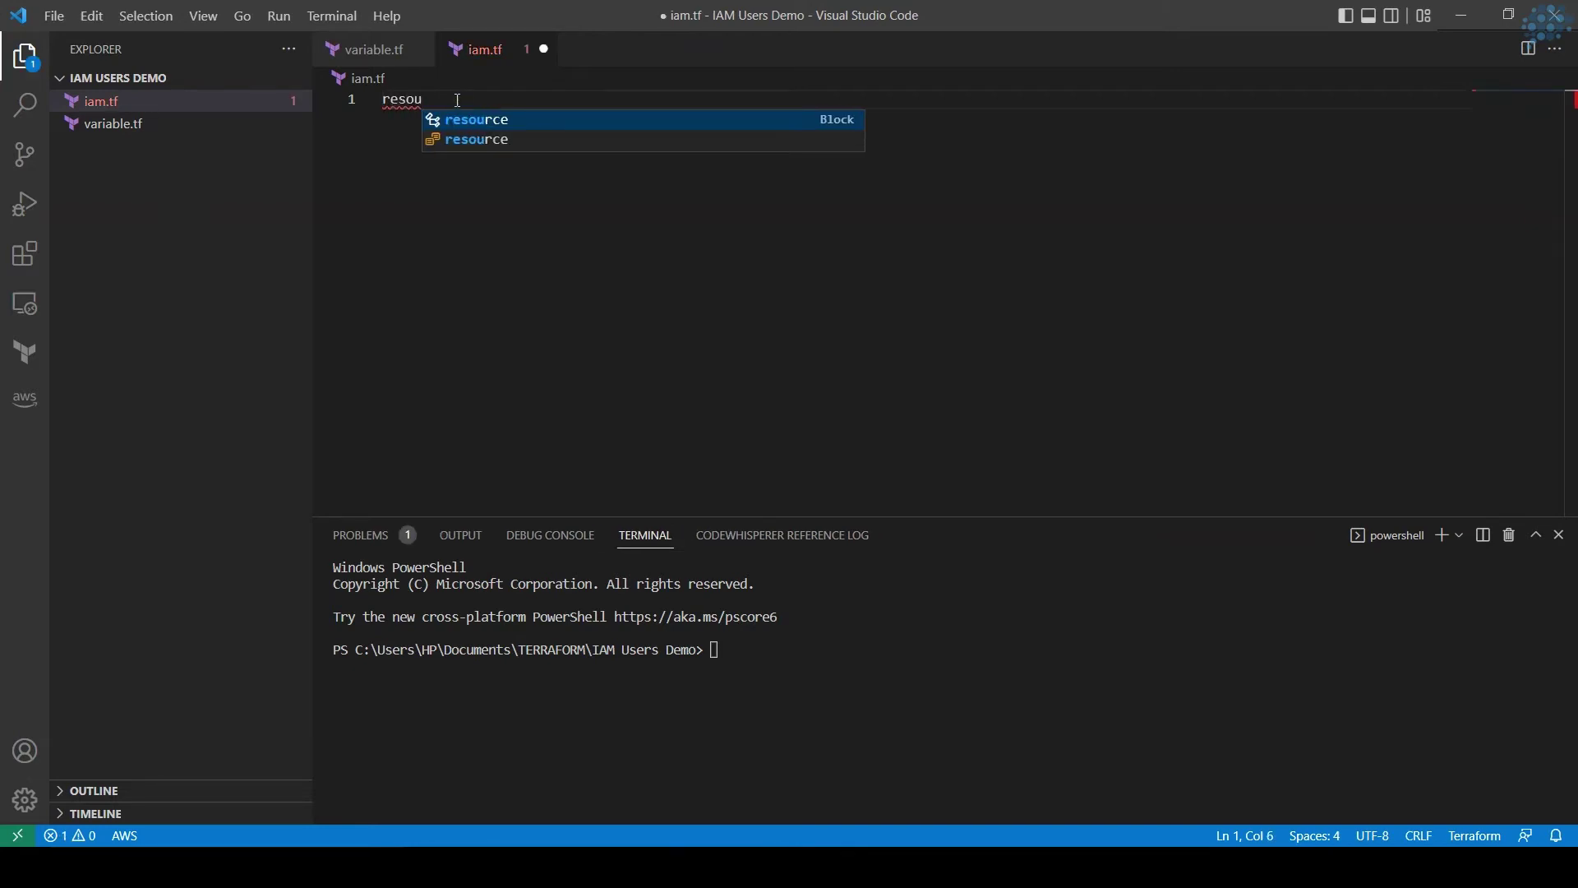
- Insert a resource "aws_iam_users" "users" block with an empty line inside
key(Tab)
text(aws)
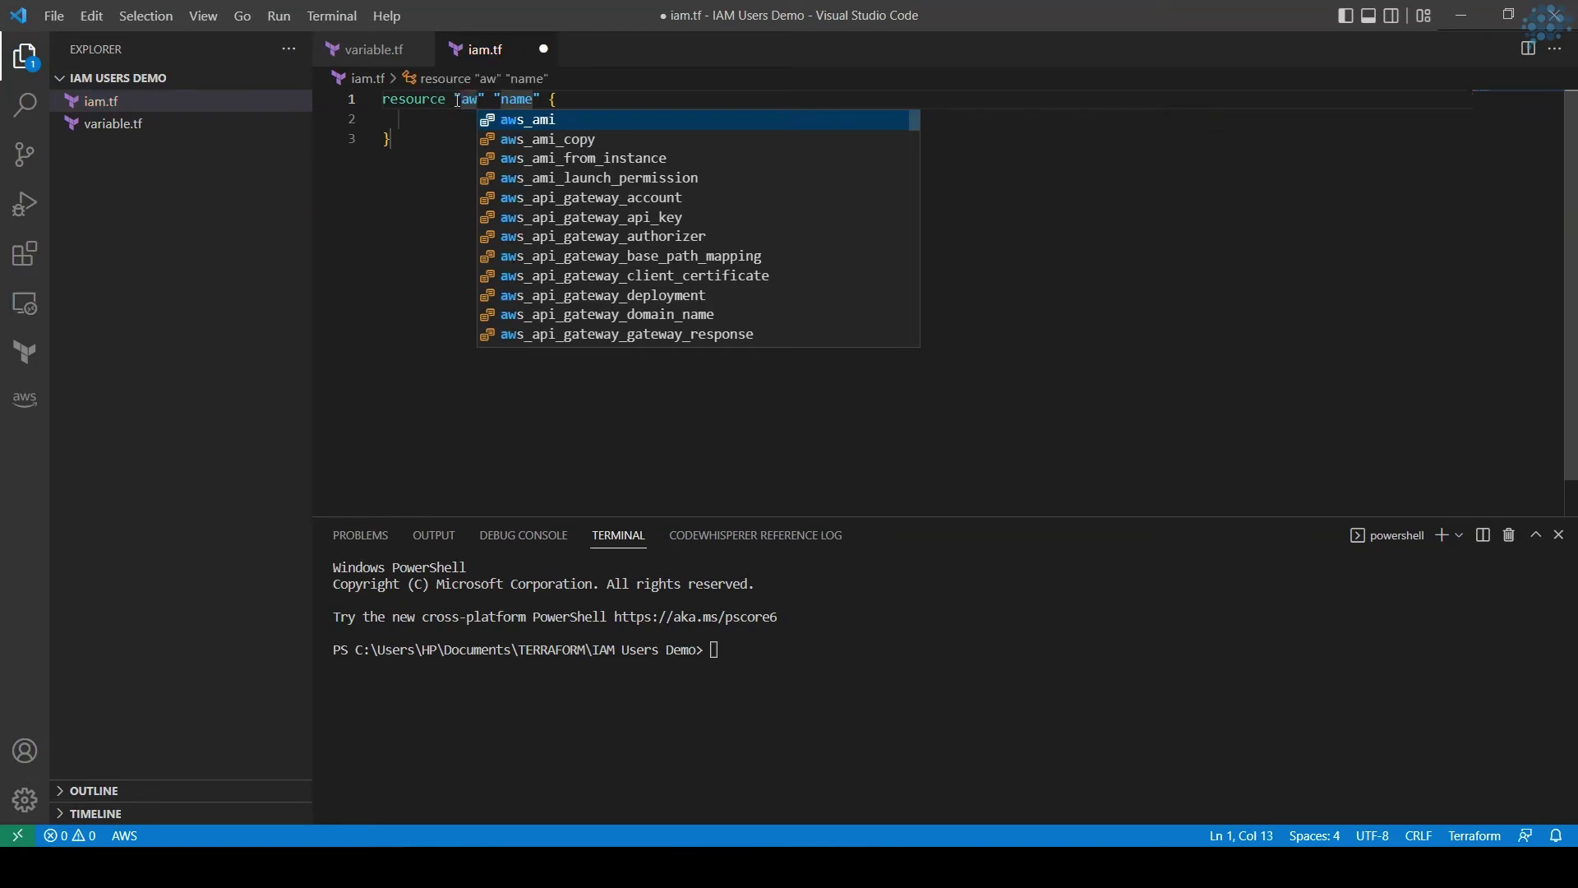
text(_)
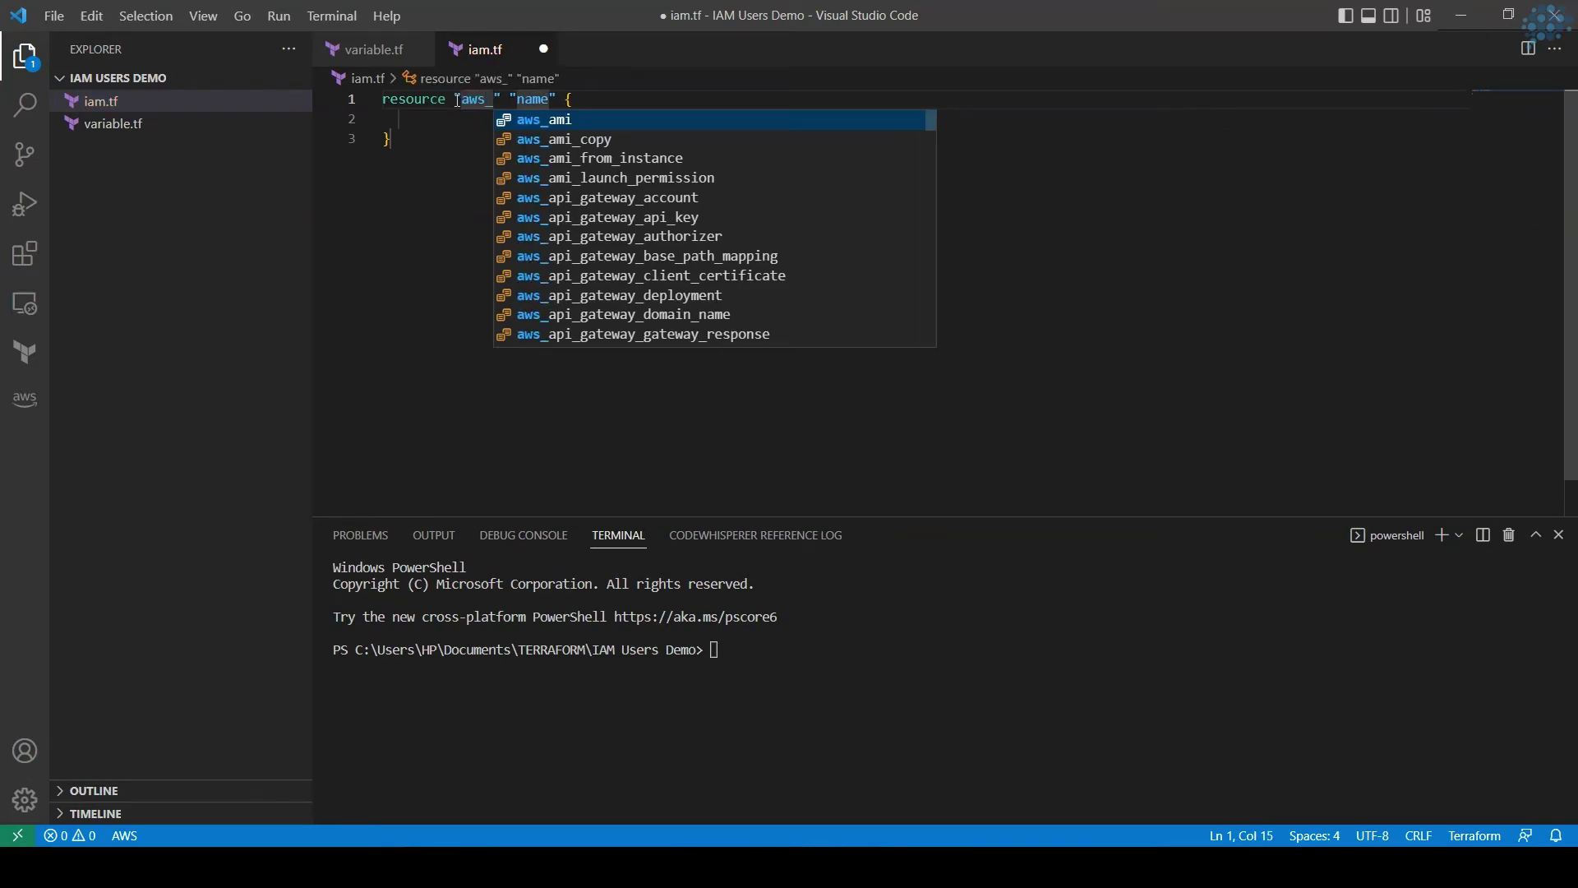
text(iam)
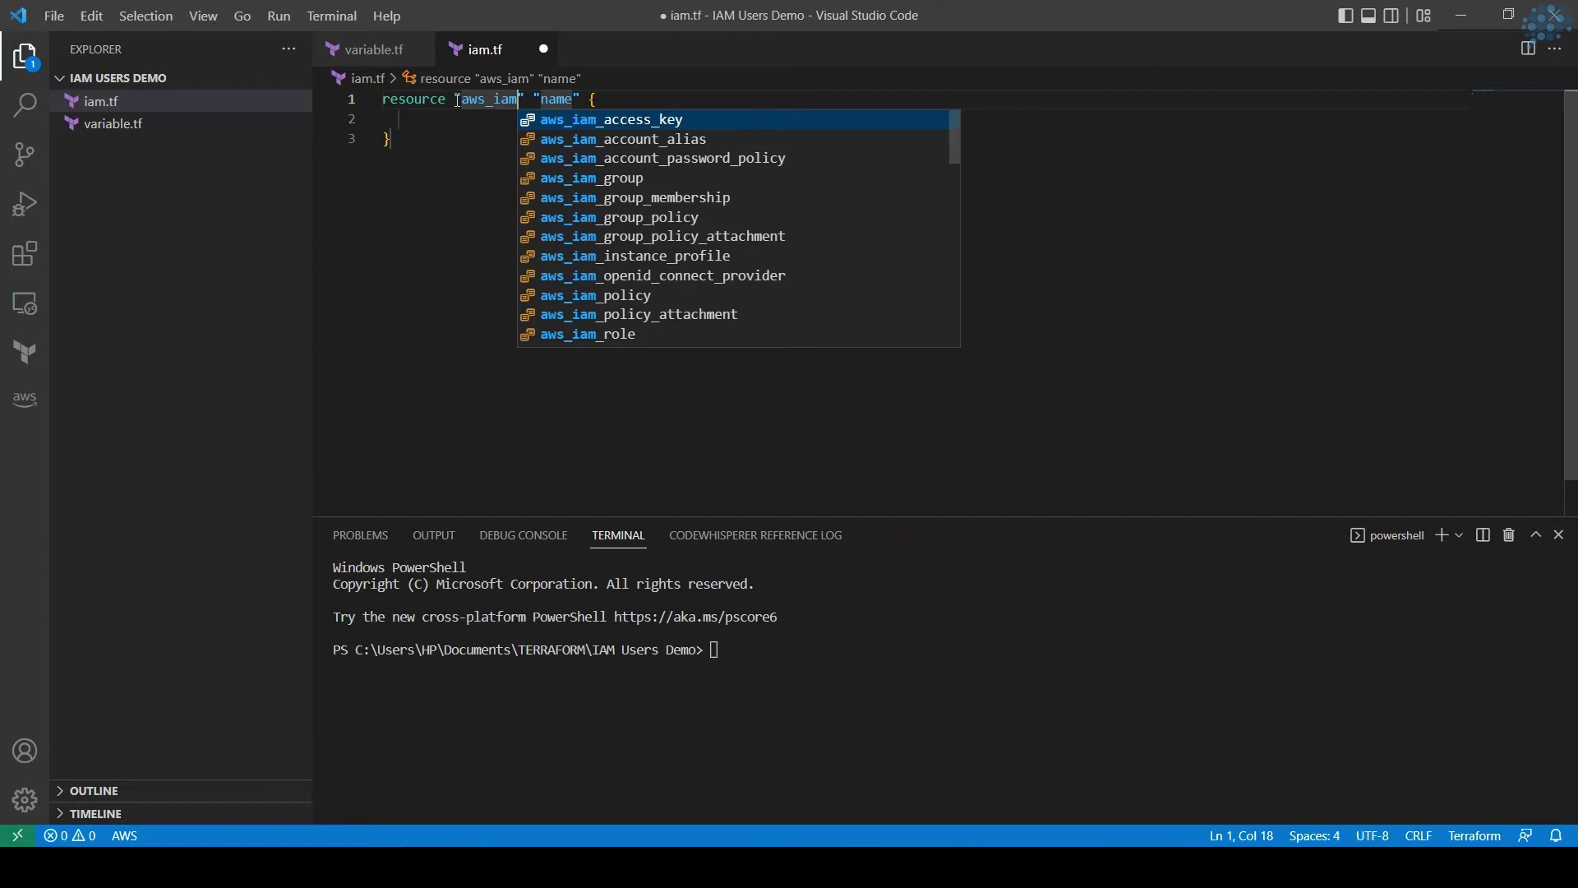
text(_users)
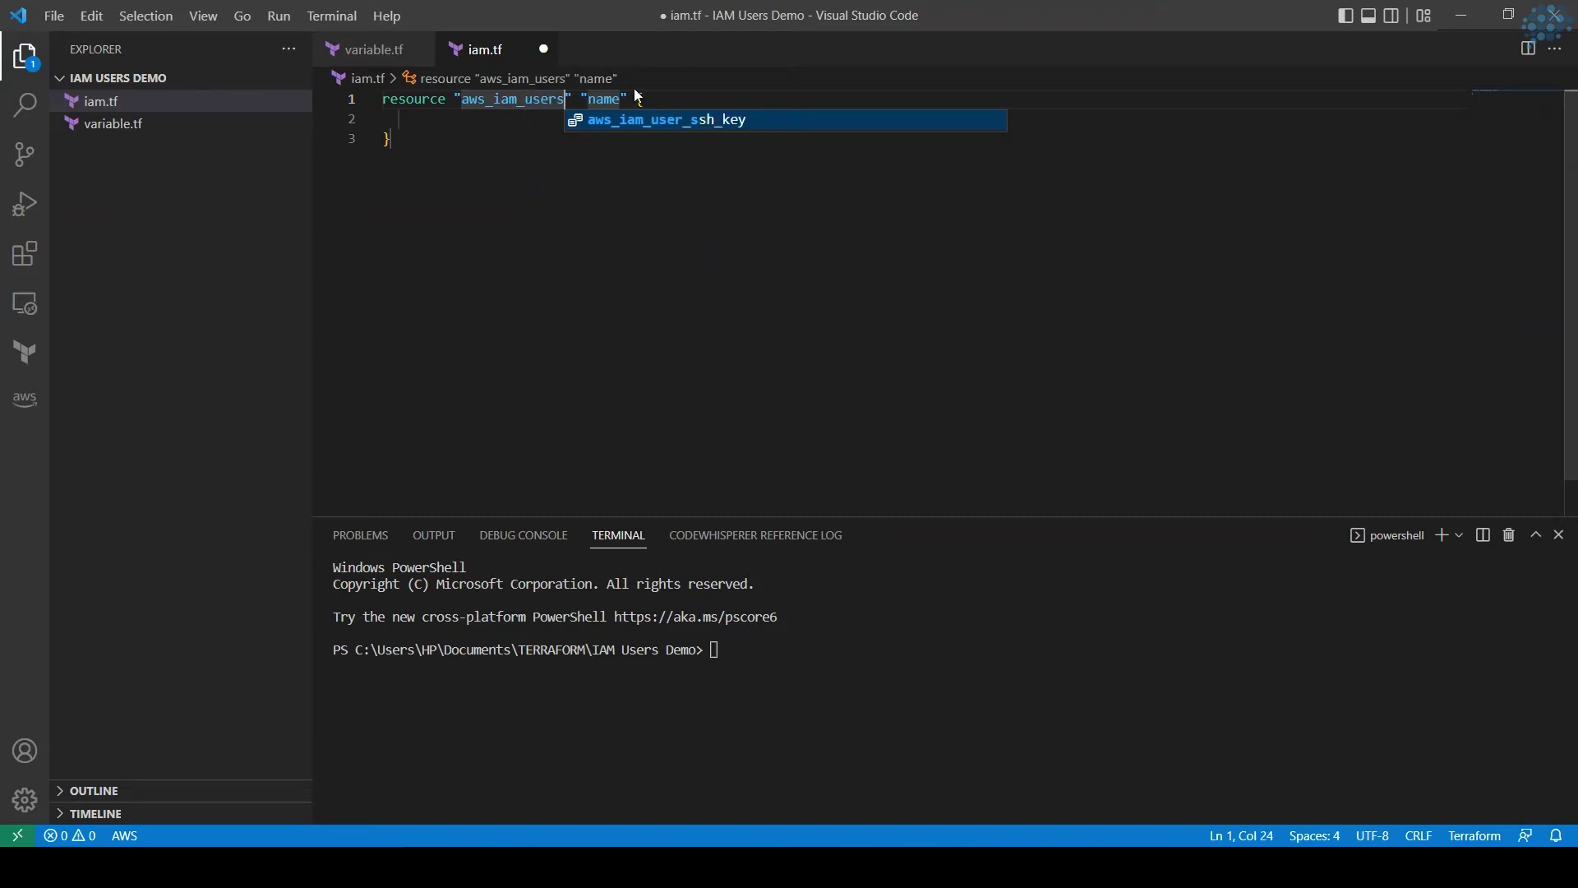
key(Escape)
key(Tab)
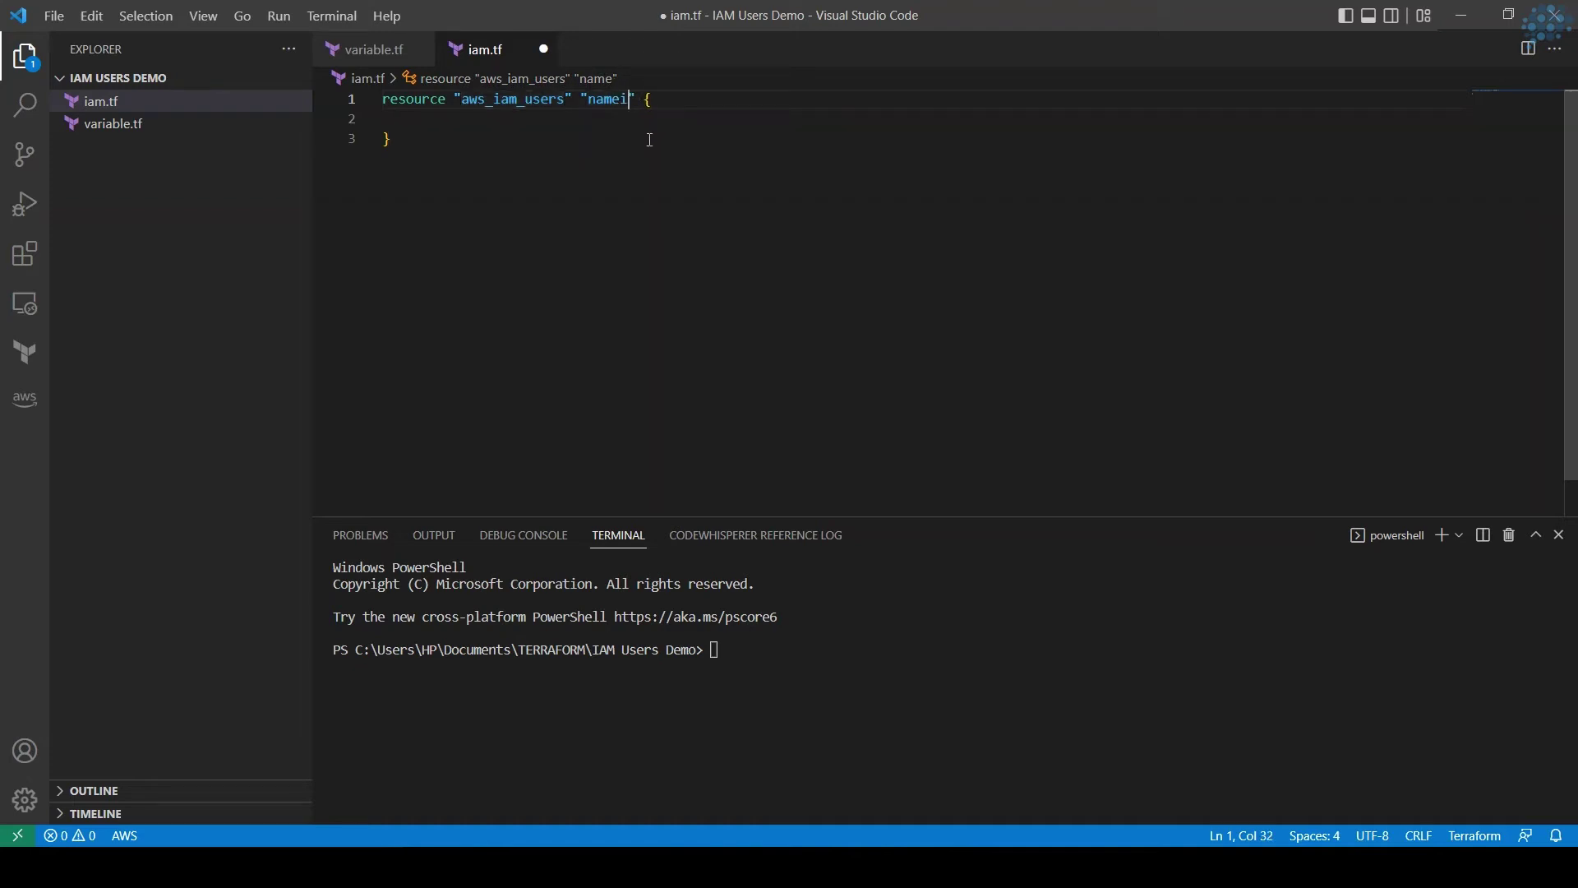
key(BackSpace)
key(BackSpace)
key(BackSpace)
key(BackSpace)
text(users)
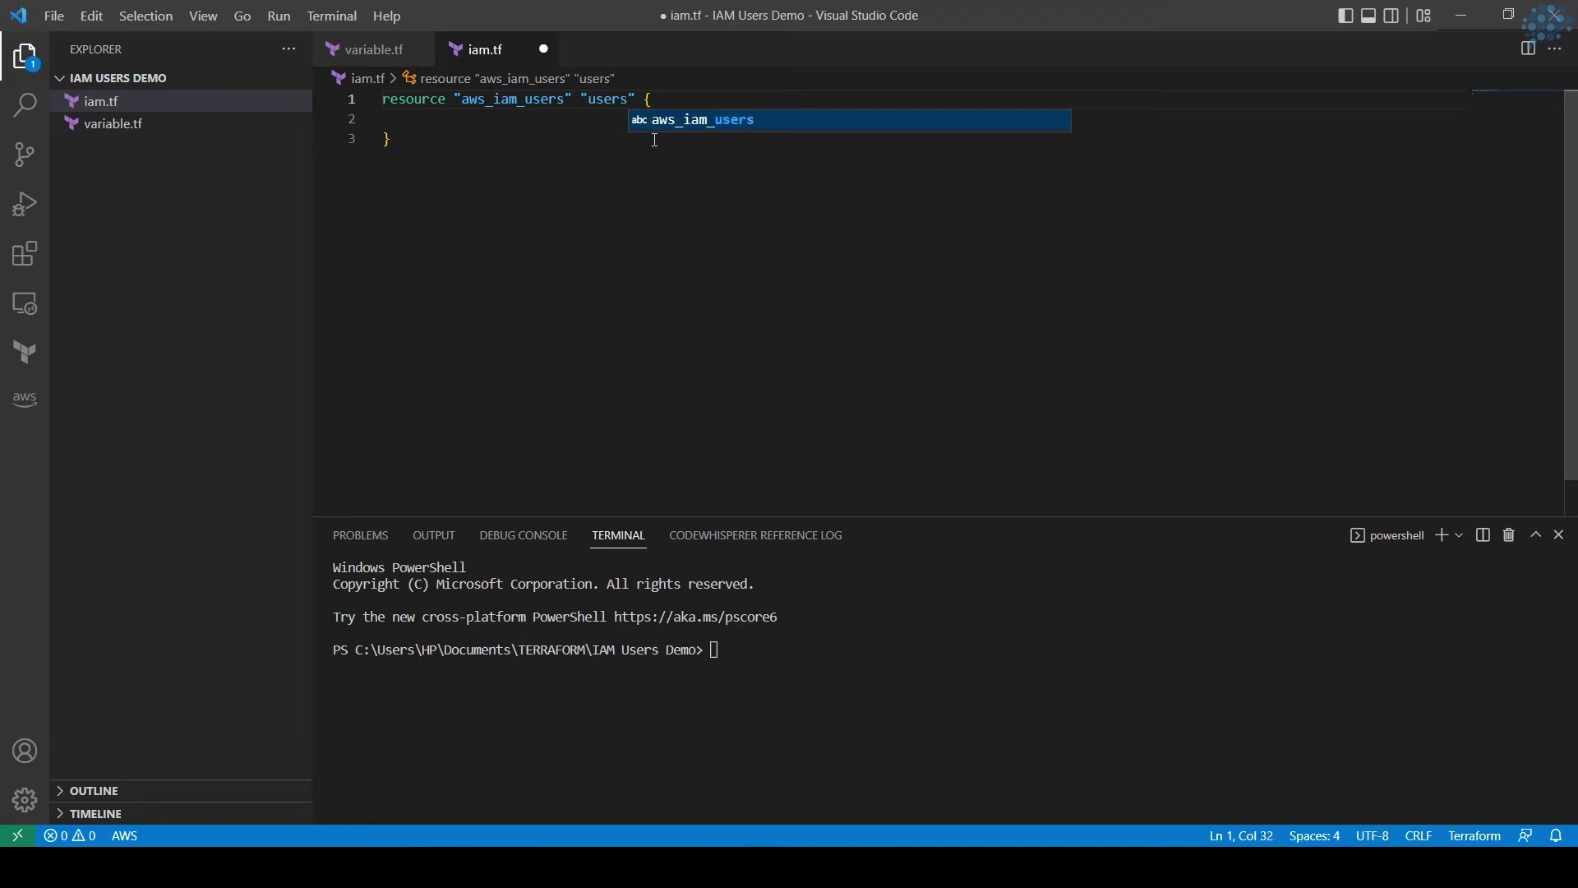
key(Escape)
click(706, 108)
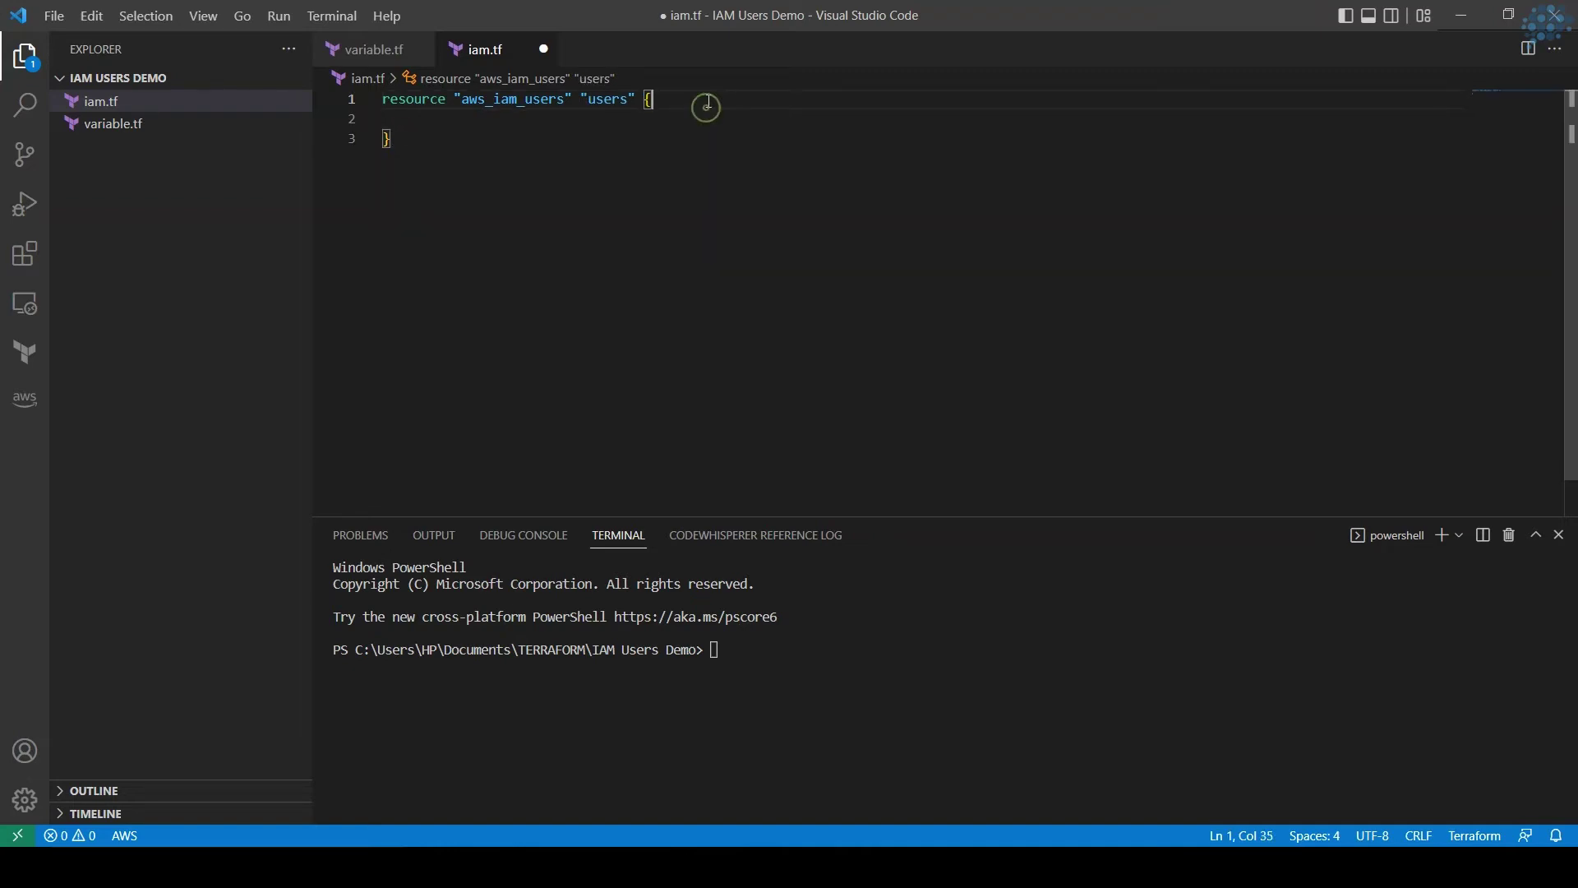
key(Return)
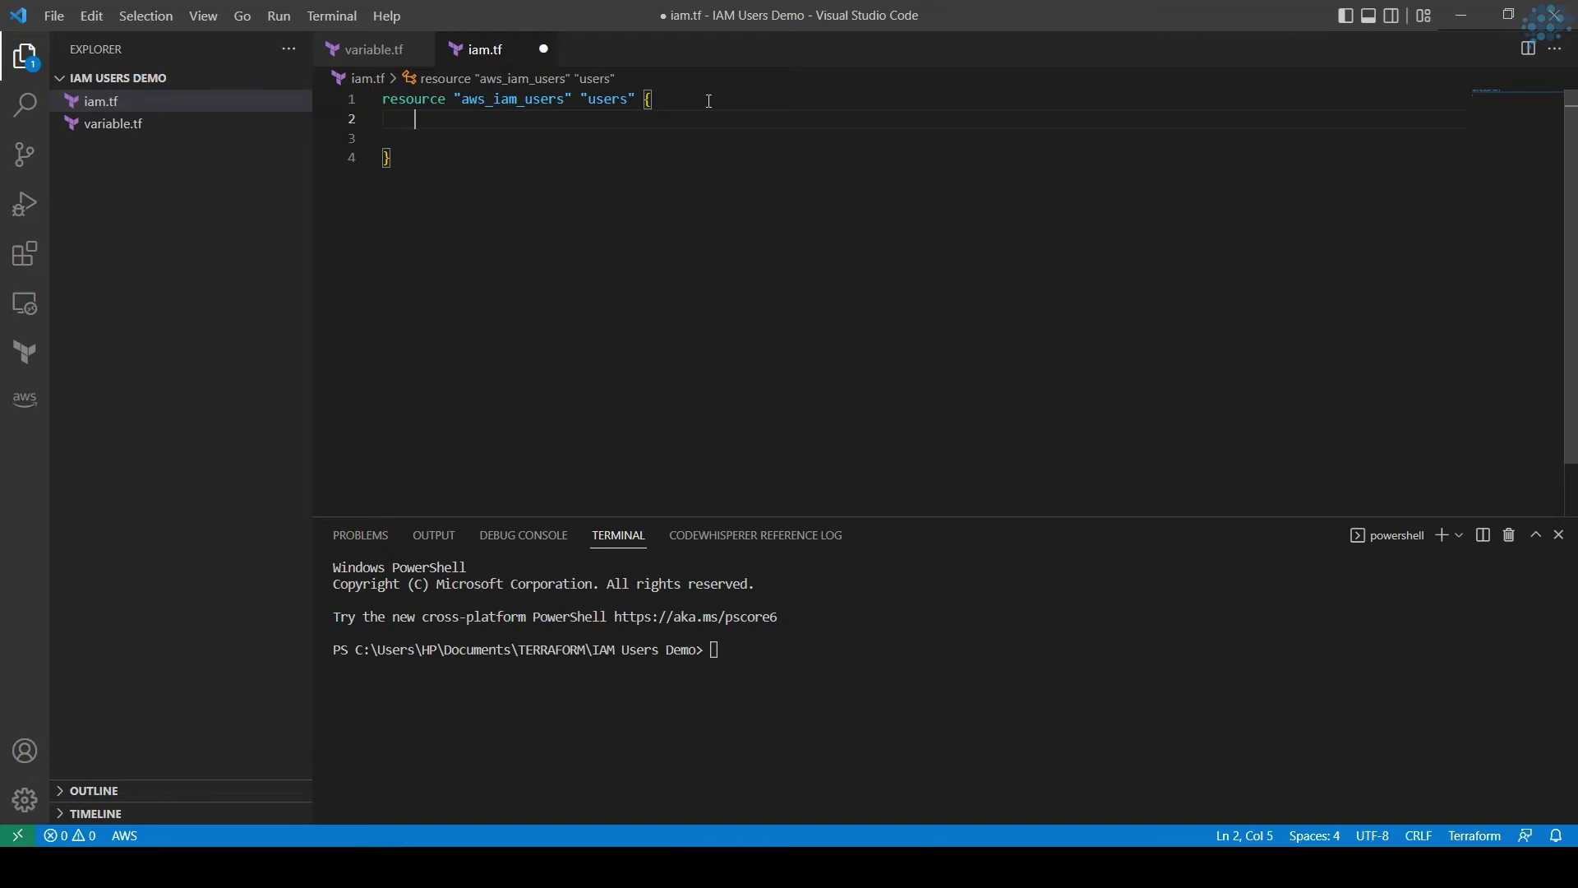
text(name)
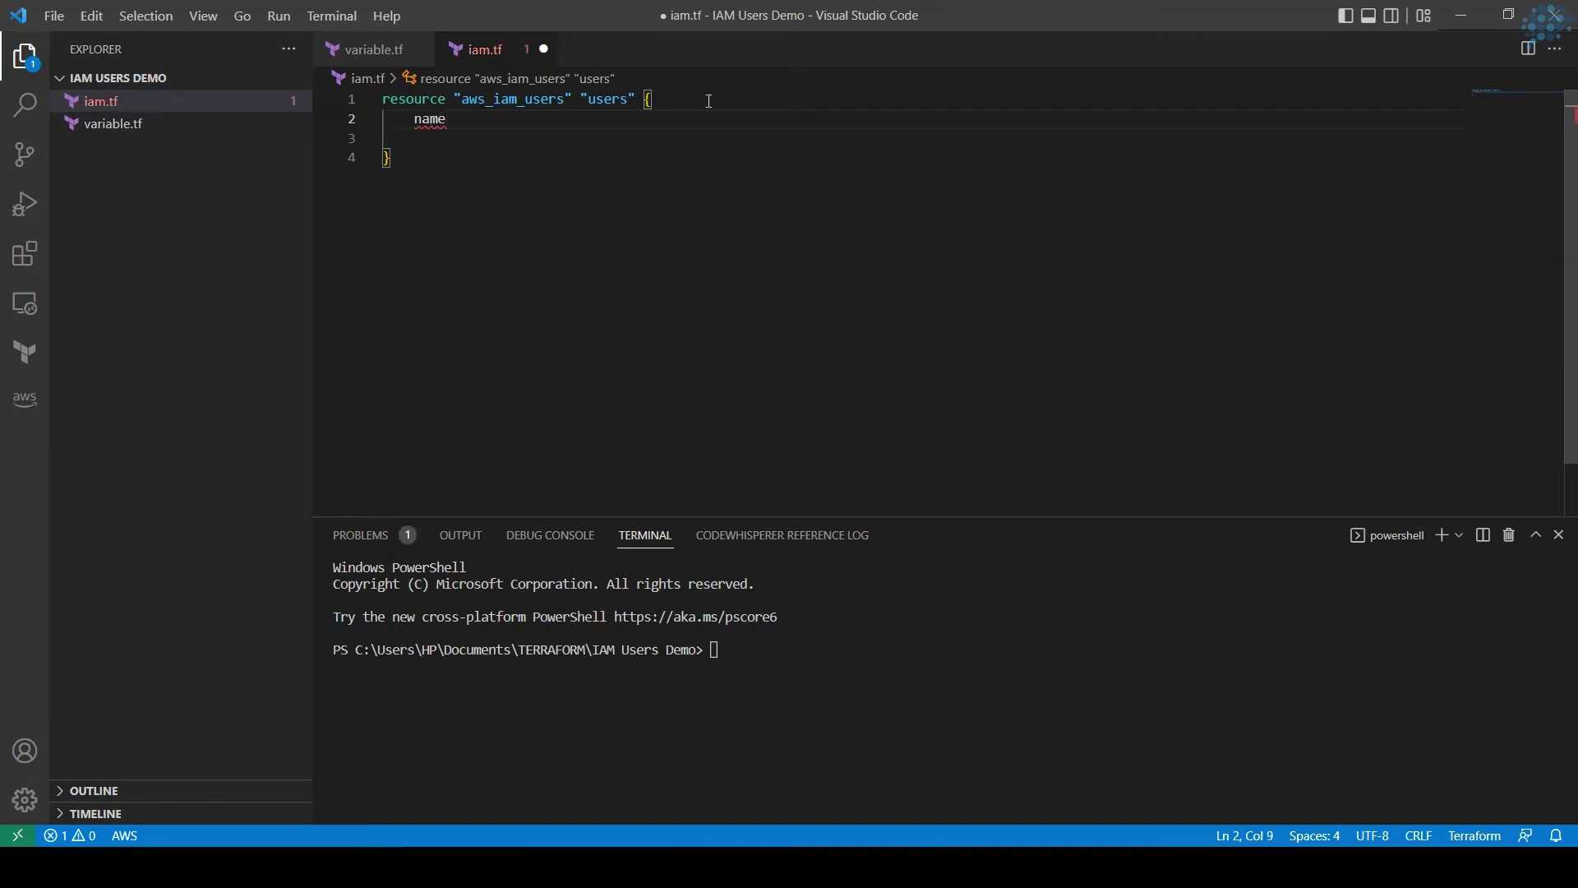
text( = )
text(")
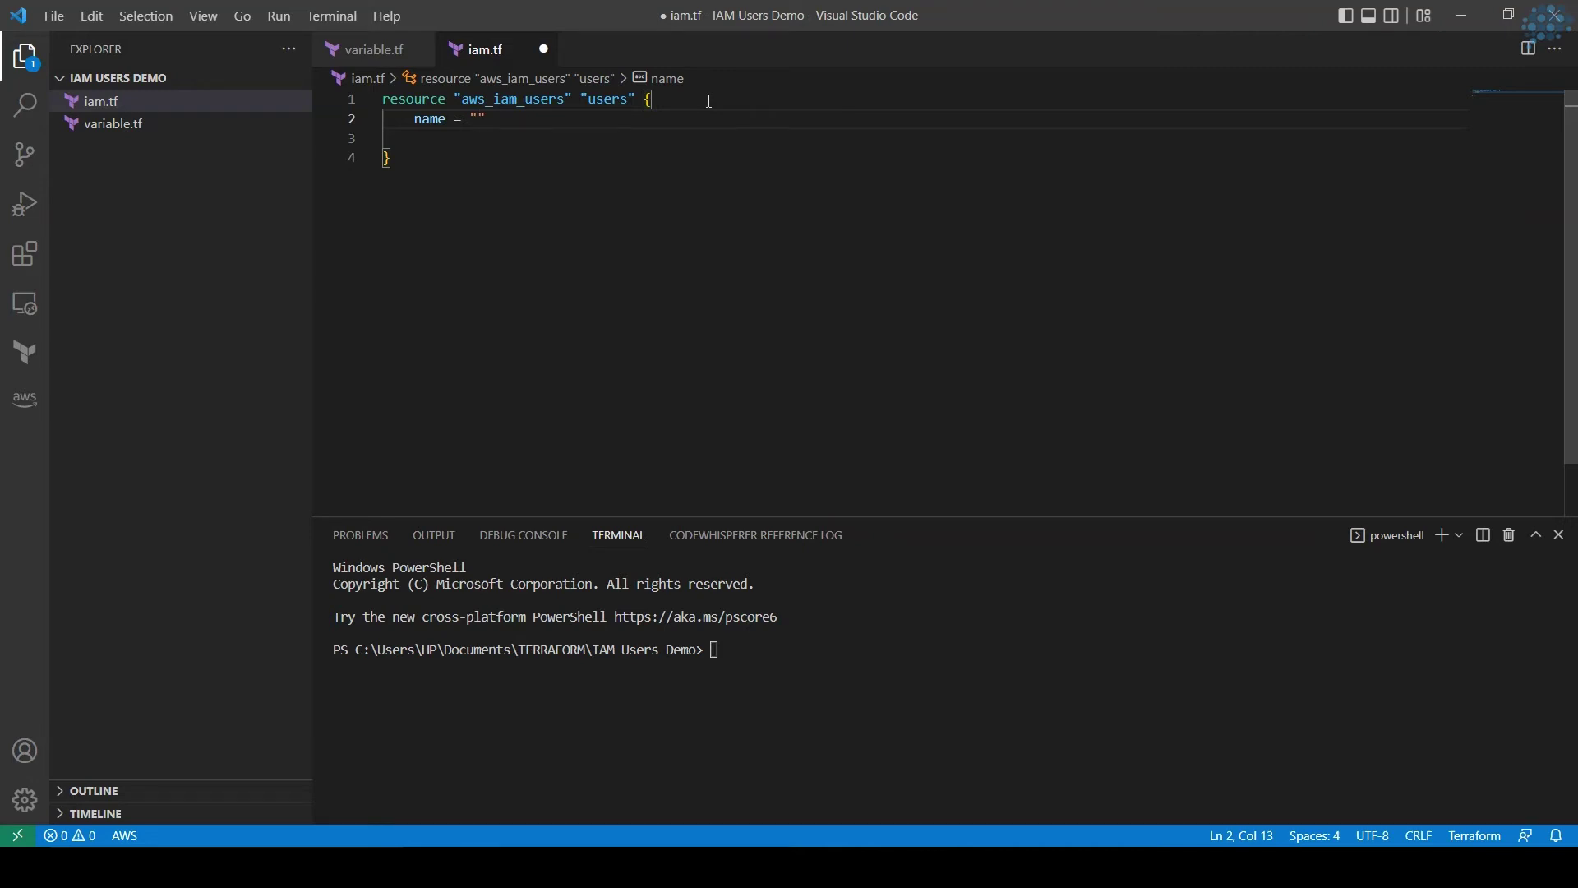
text(Batman)
click(591, 119)
key(ctrl+BackSpace)
key(ctrl+BackSpace)
key(ctrl+BackSpace)
key(ctrl+BackSpace)
text(count)
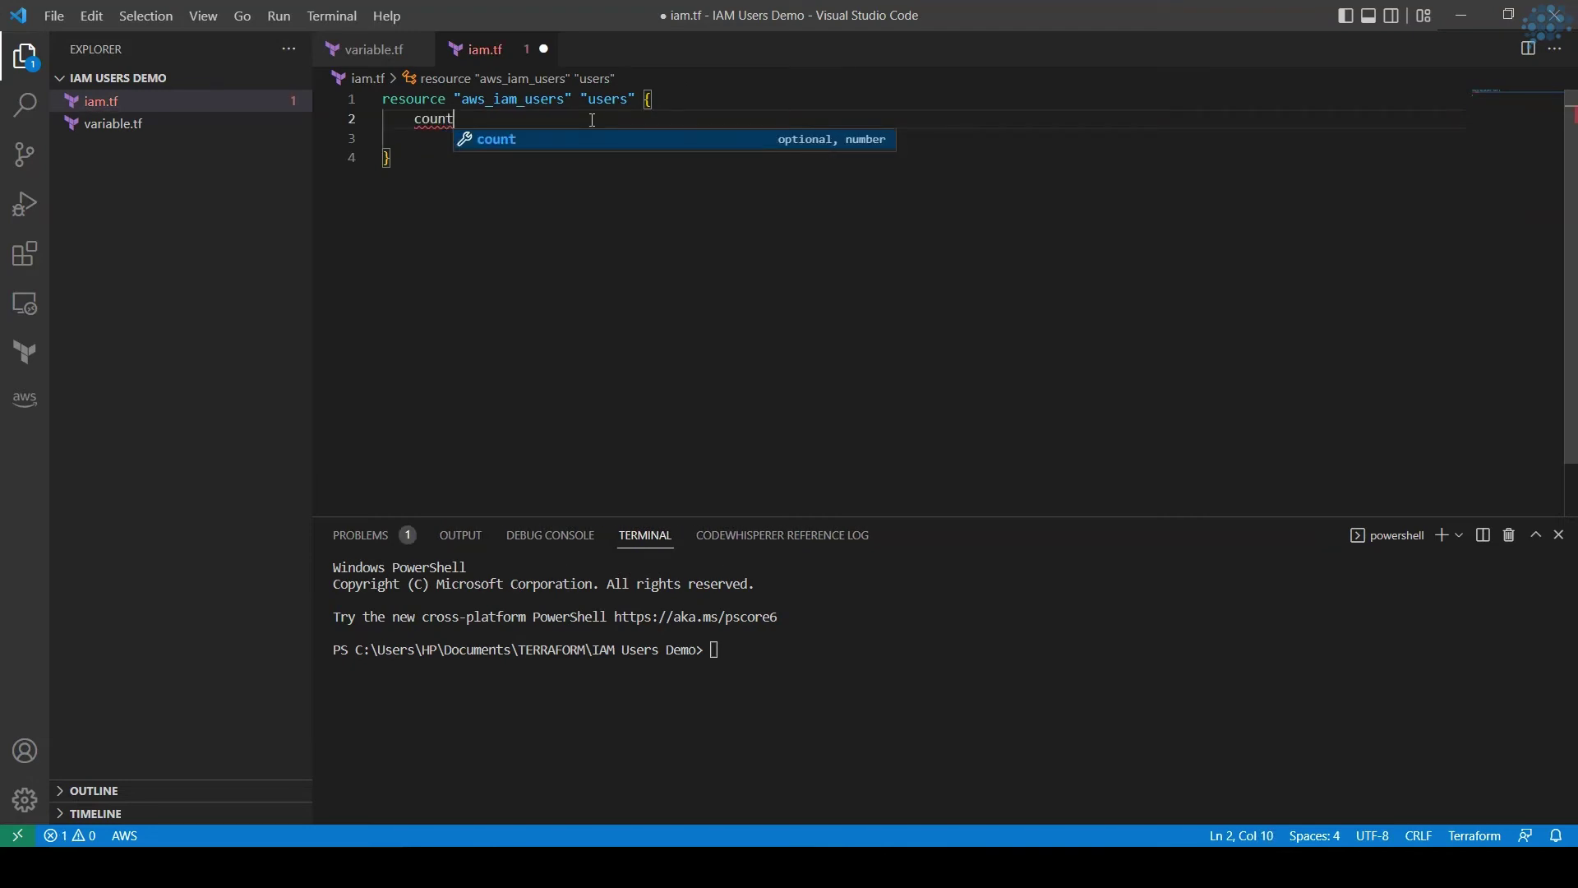
text( =)
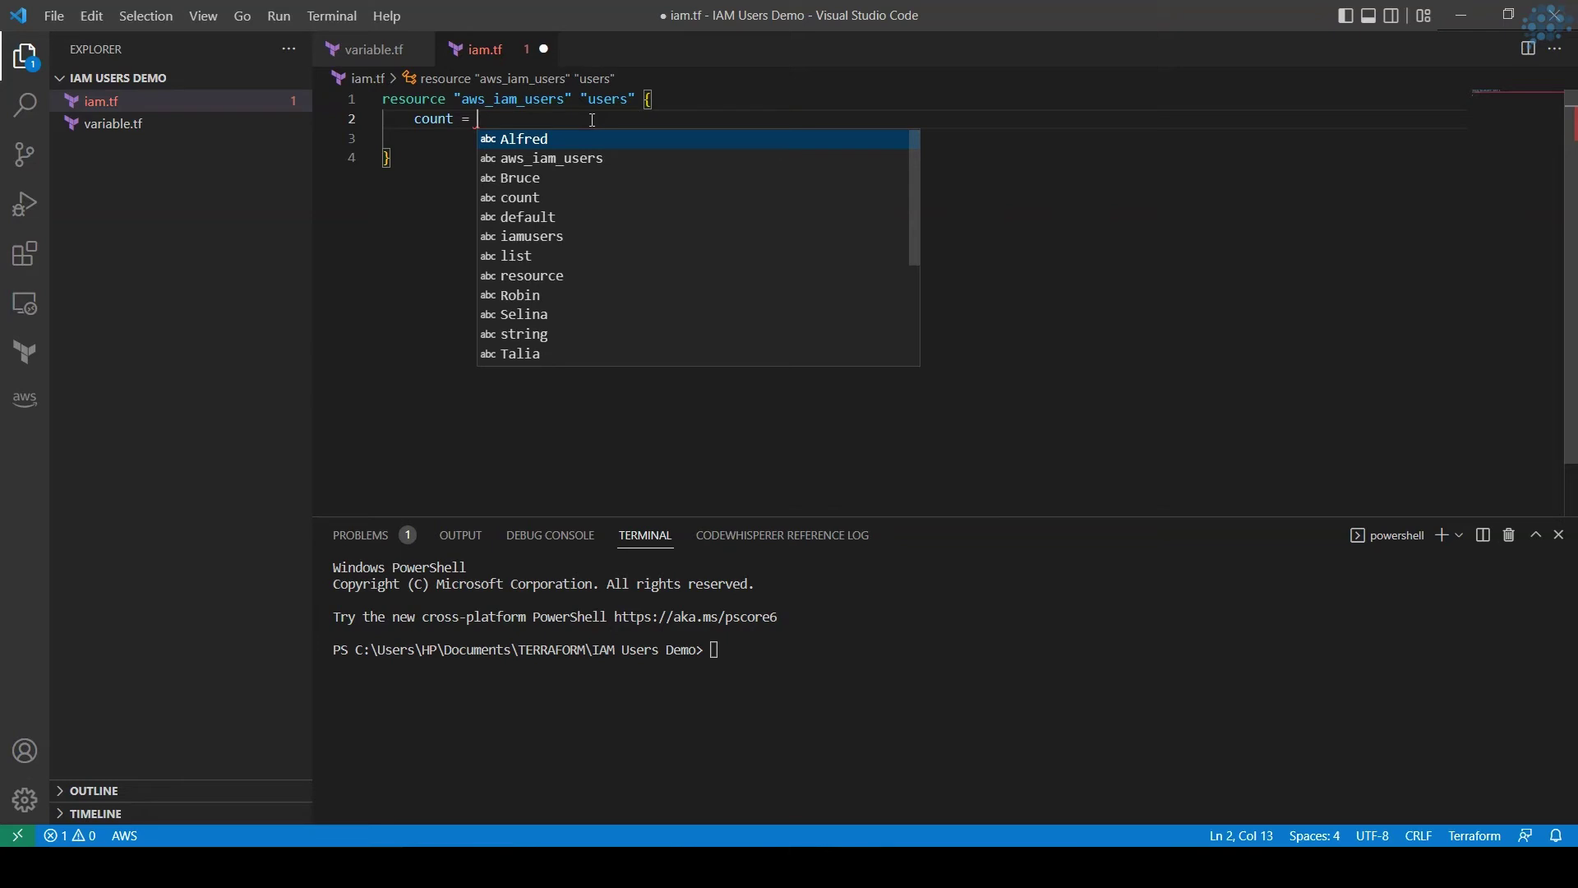
text(5)
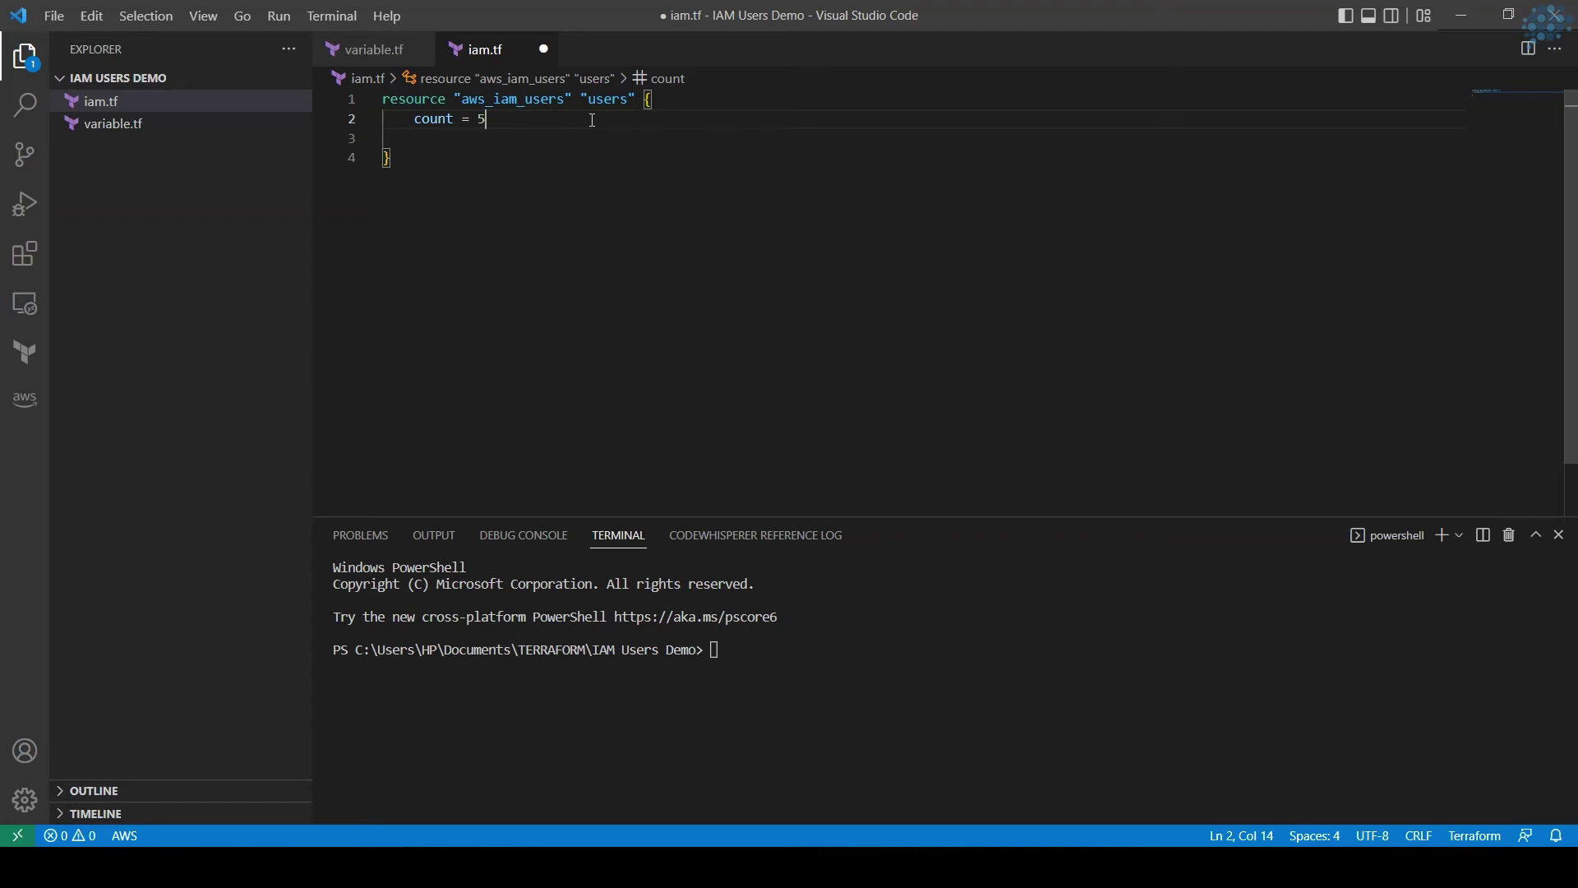
- Delete the hard-coded 5, leaving the count value blank
key(BackSpace)
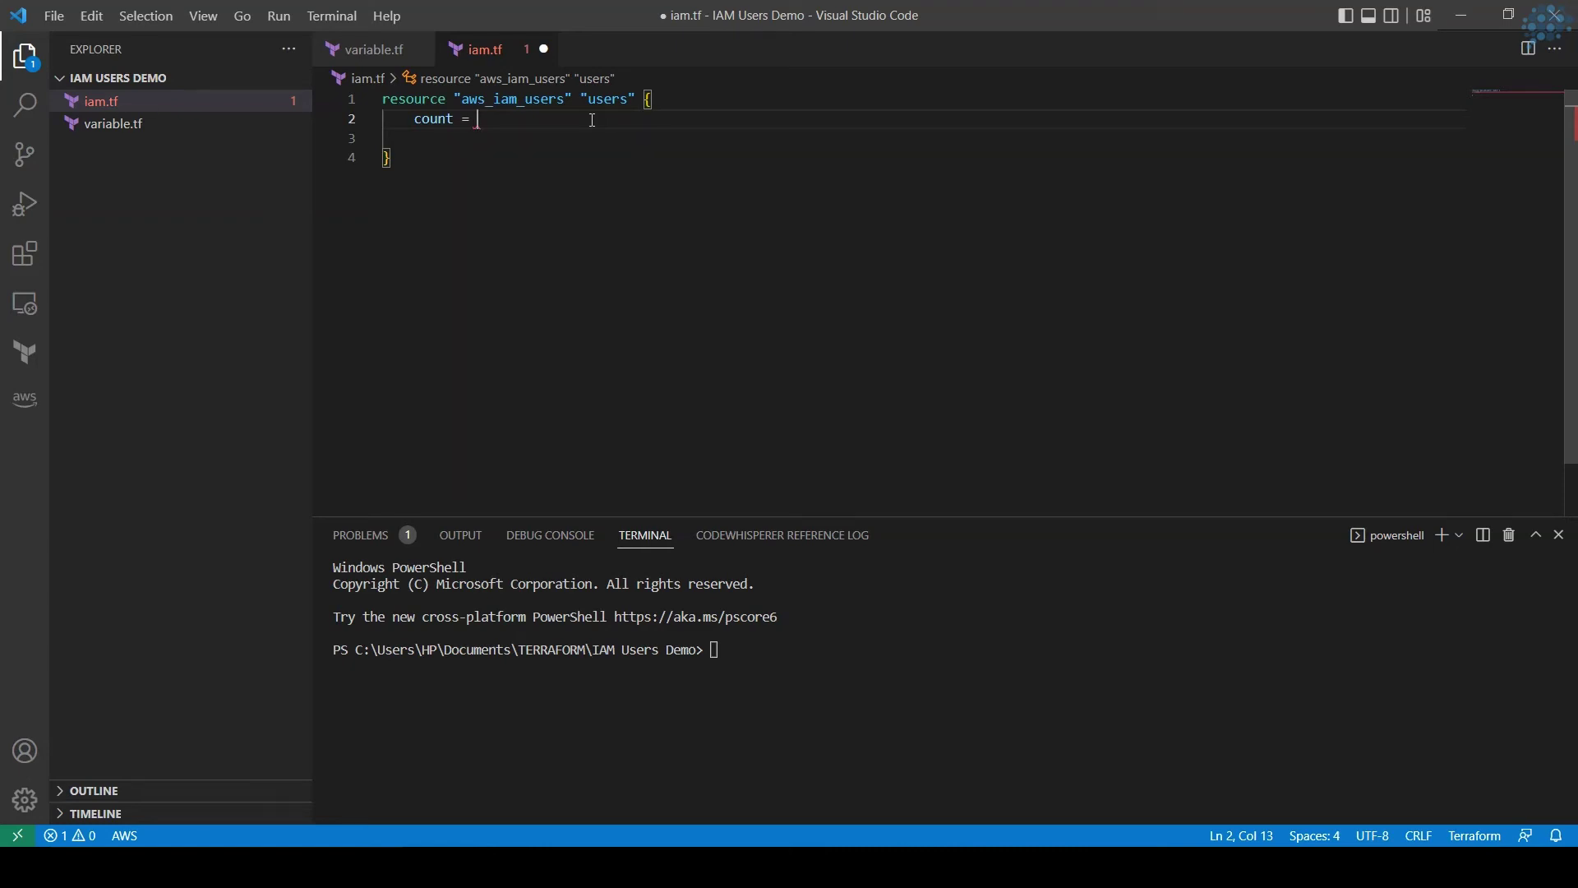
text(lenth)
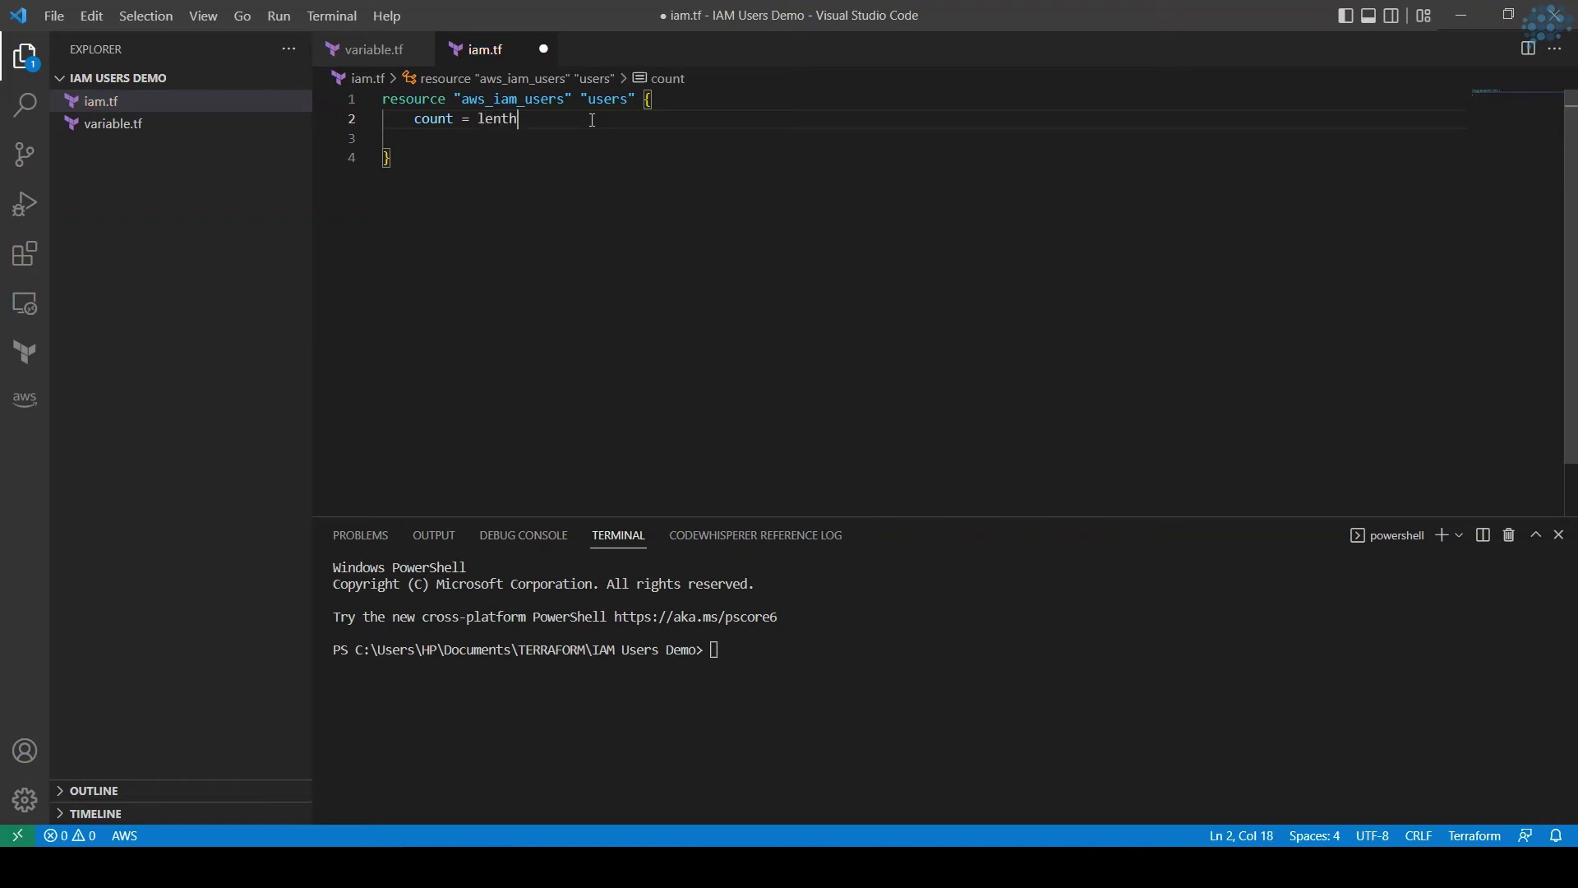
- Set count = length(var.iamusers) and check the variable definition in variable.tf
key(BackSpace)
key(BackSpace)
text(ngth)
text((var)
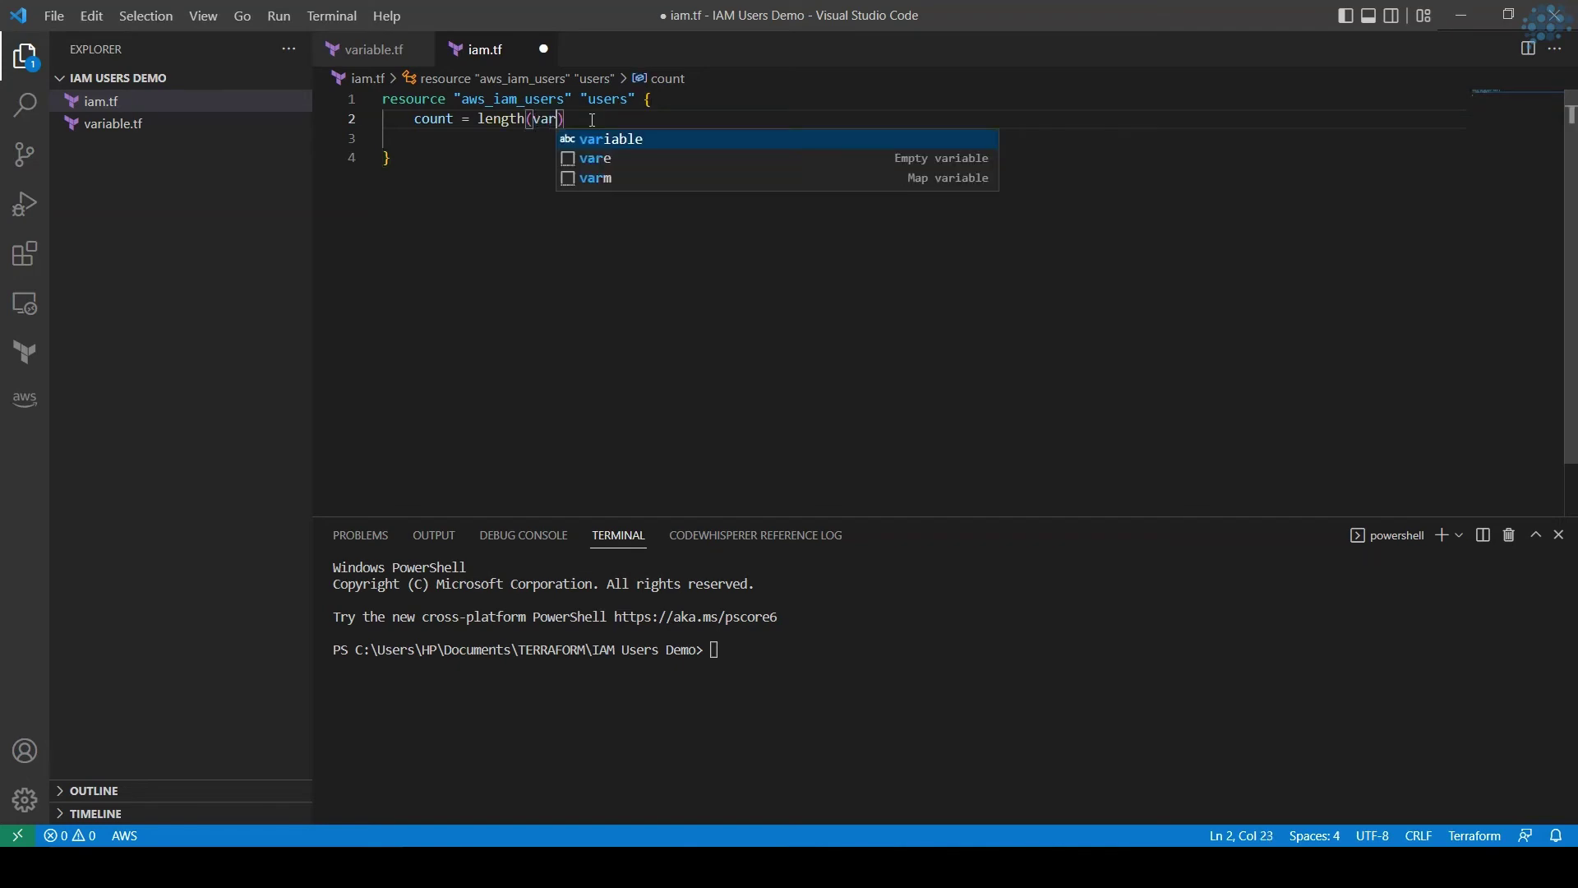
text(.)
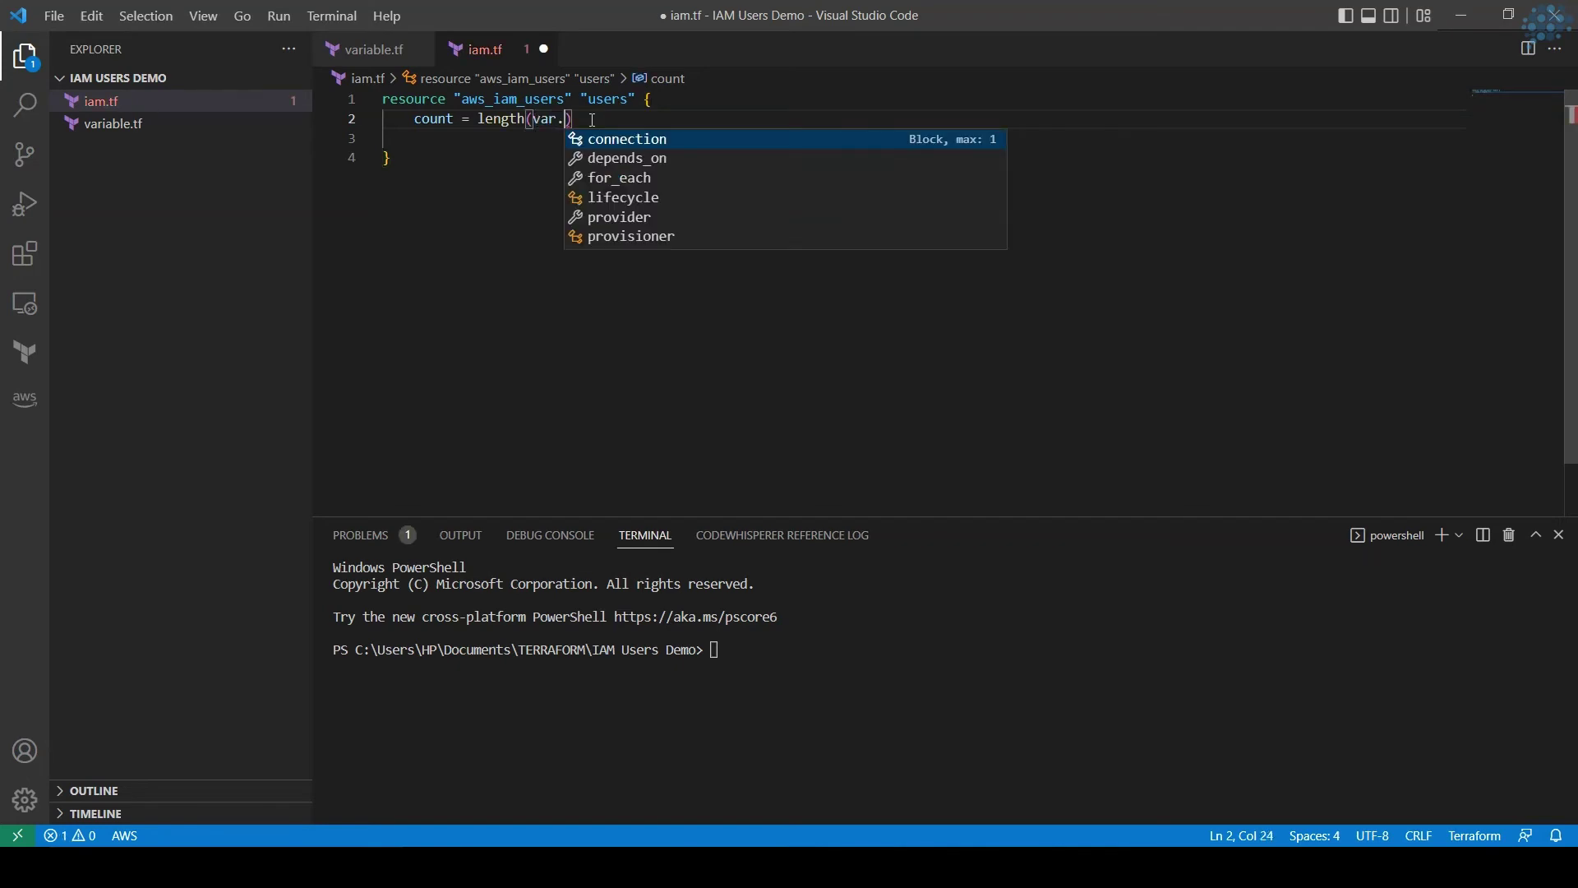
text(iam)
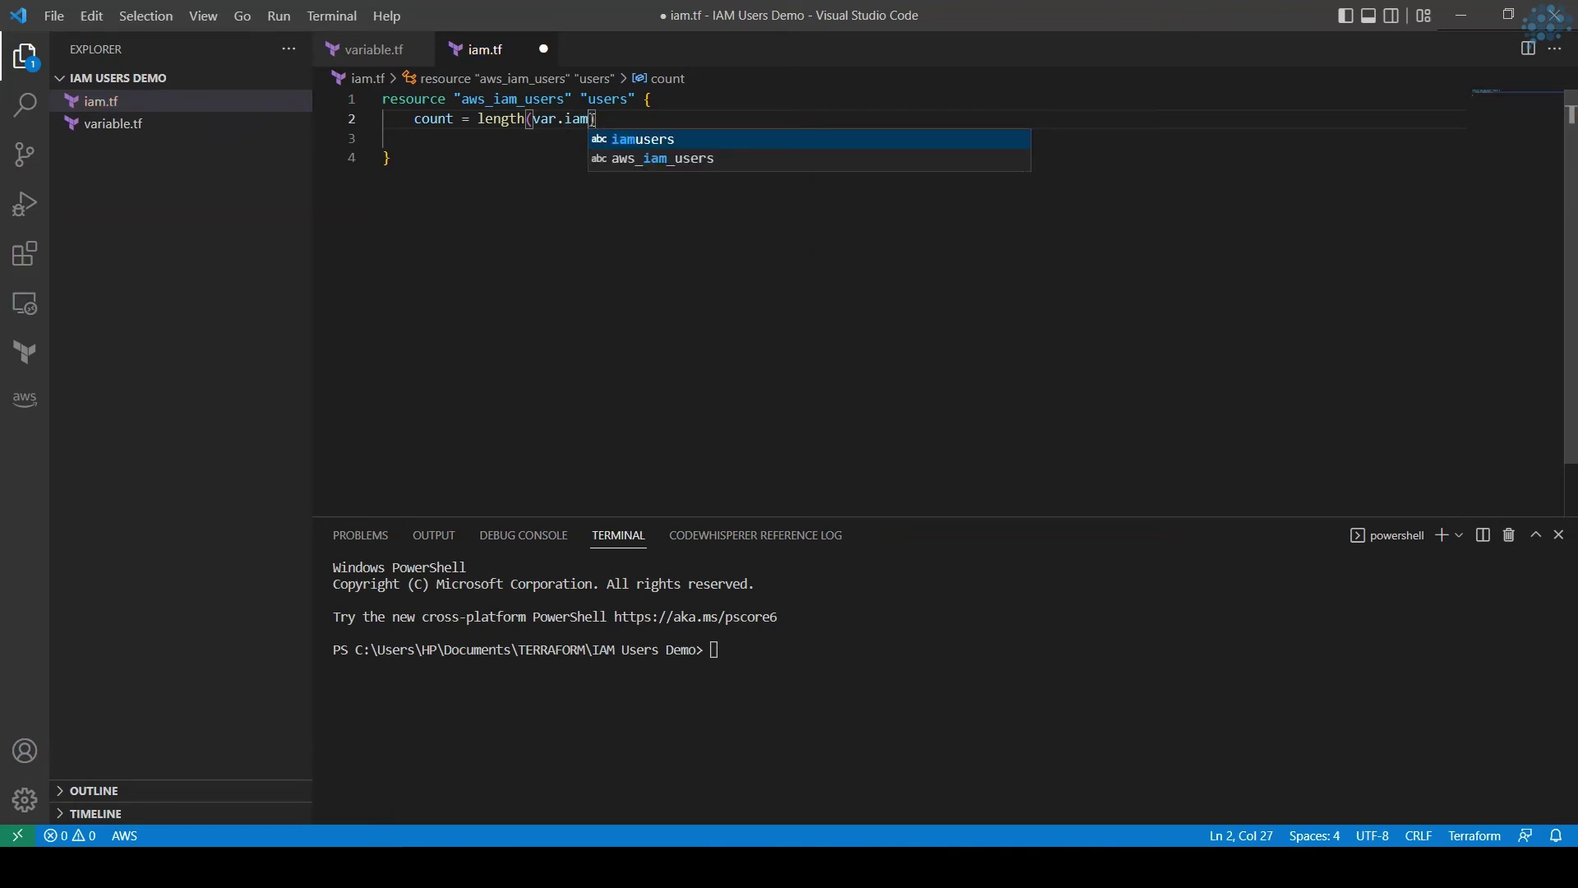
key(Tab)
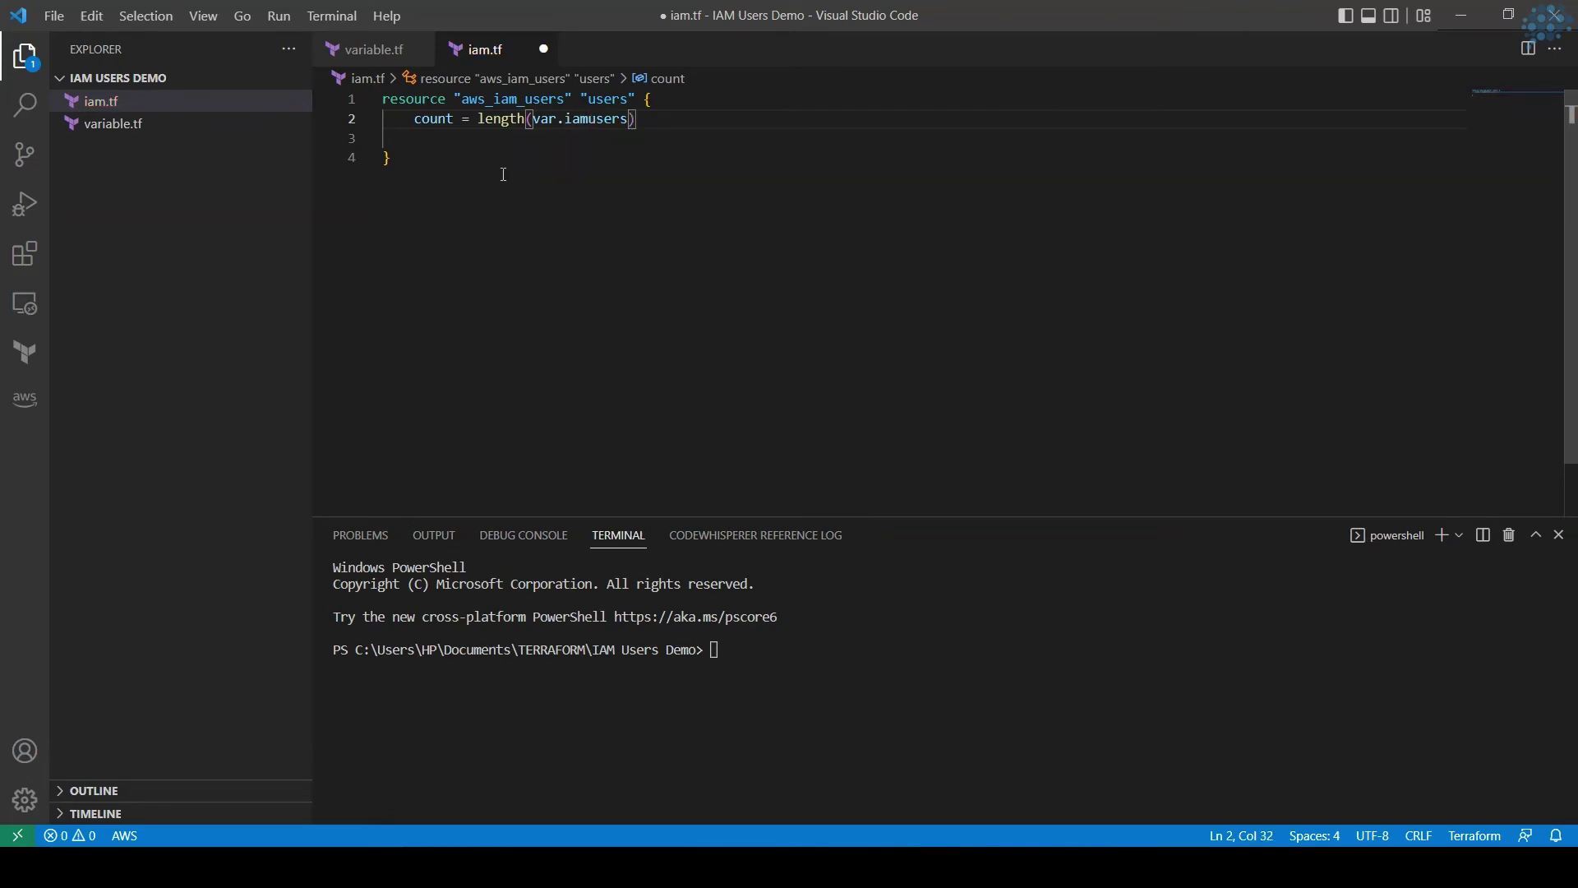
click(110, 125)
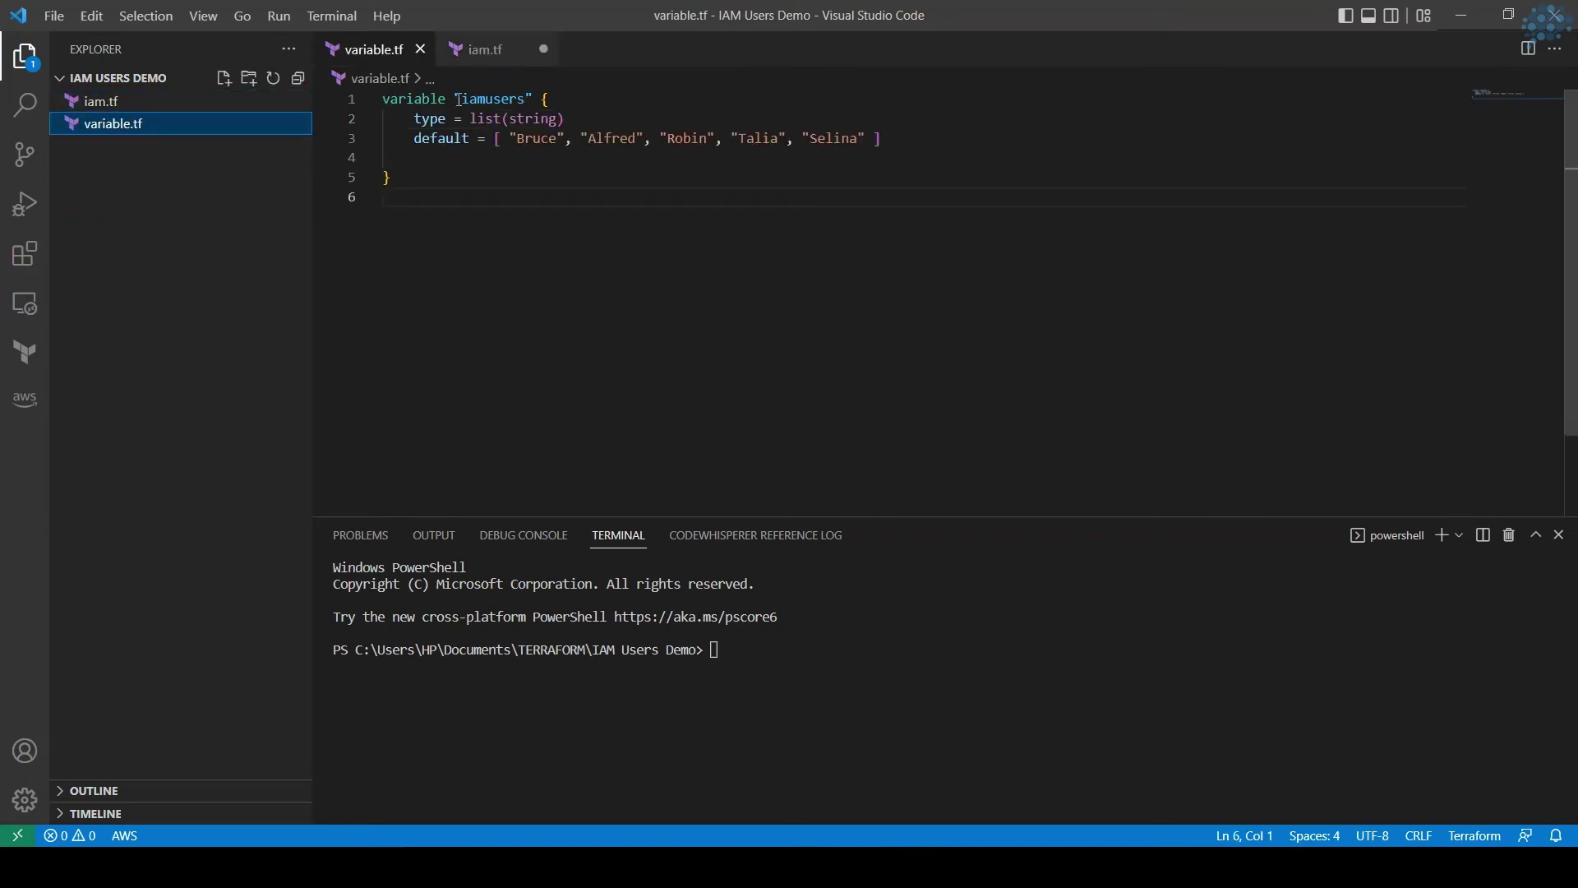
click(99, 101)
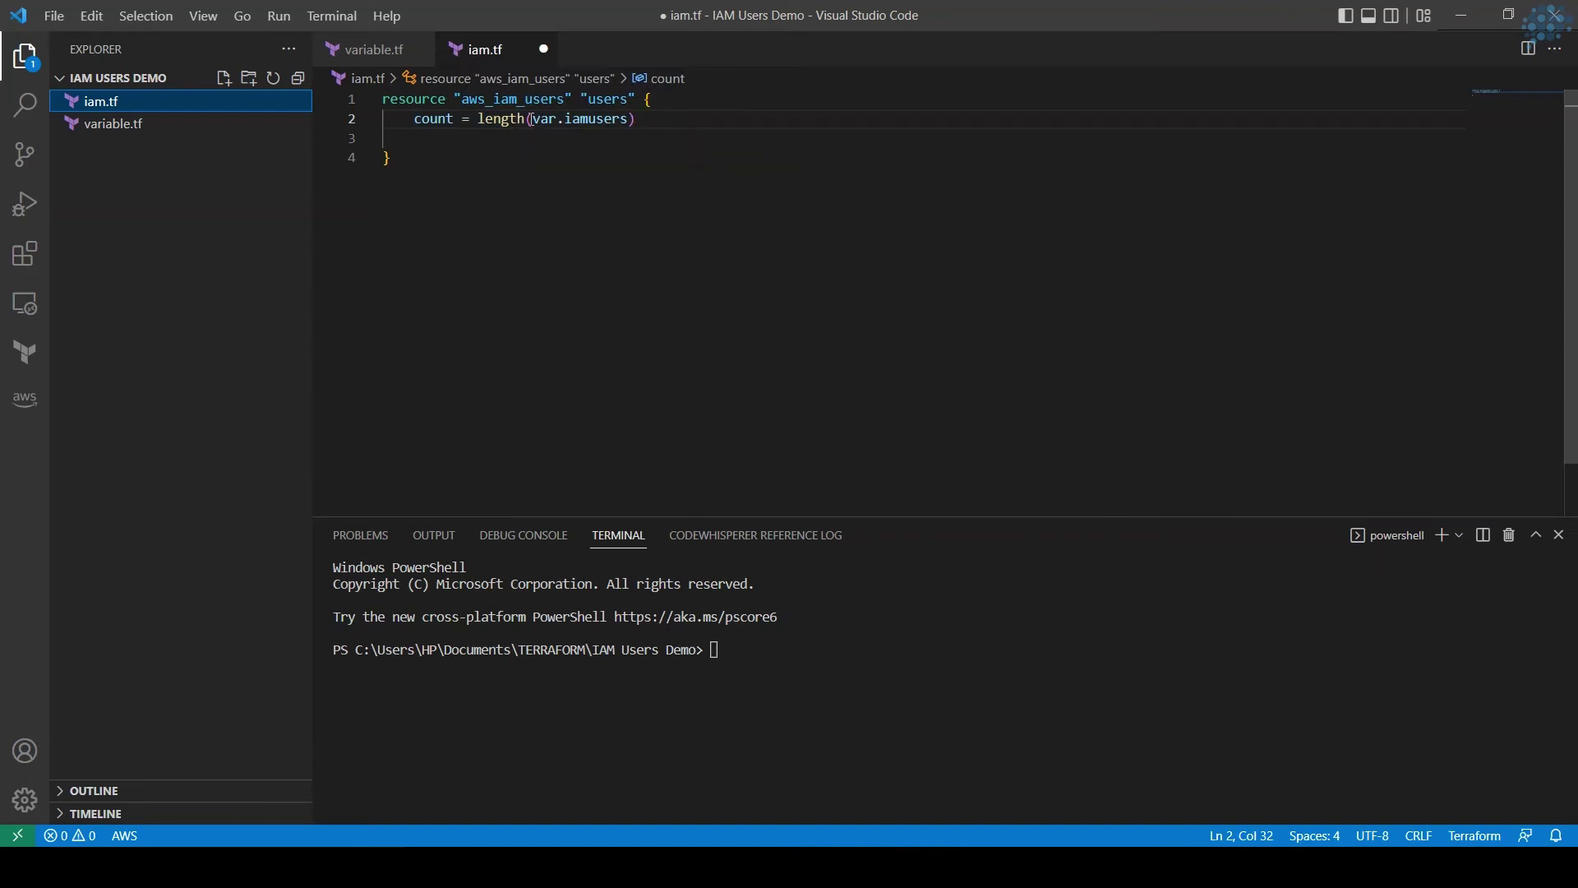
- Add name = var.iamusers[count.index] below count and save iam.tf
click(660, 120)
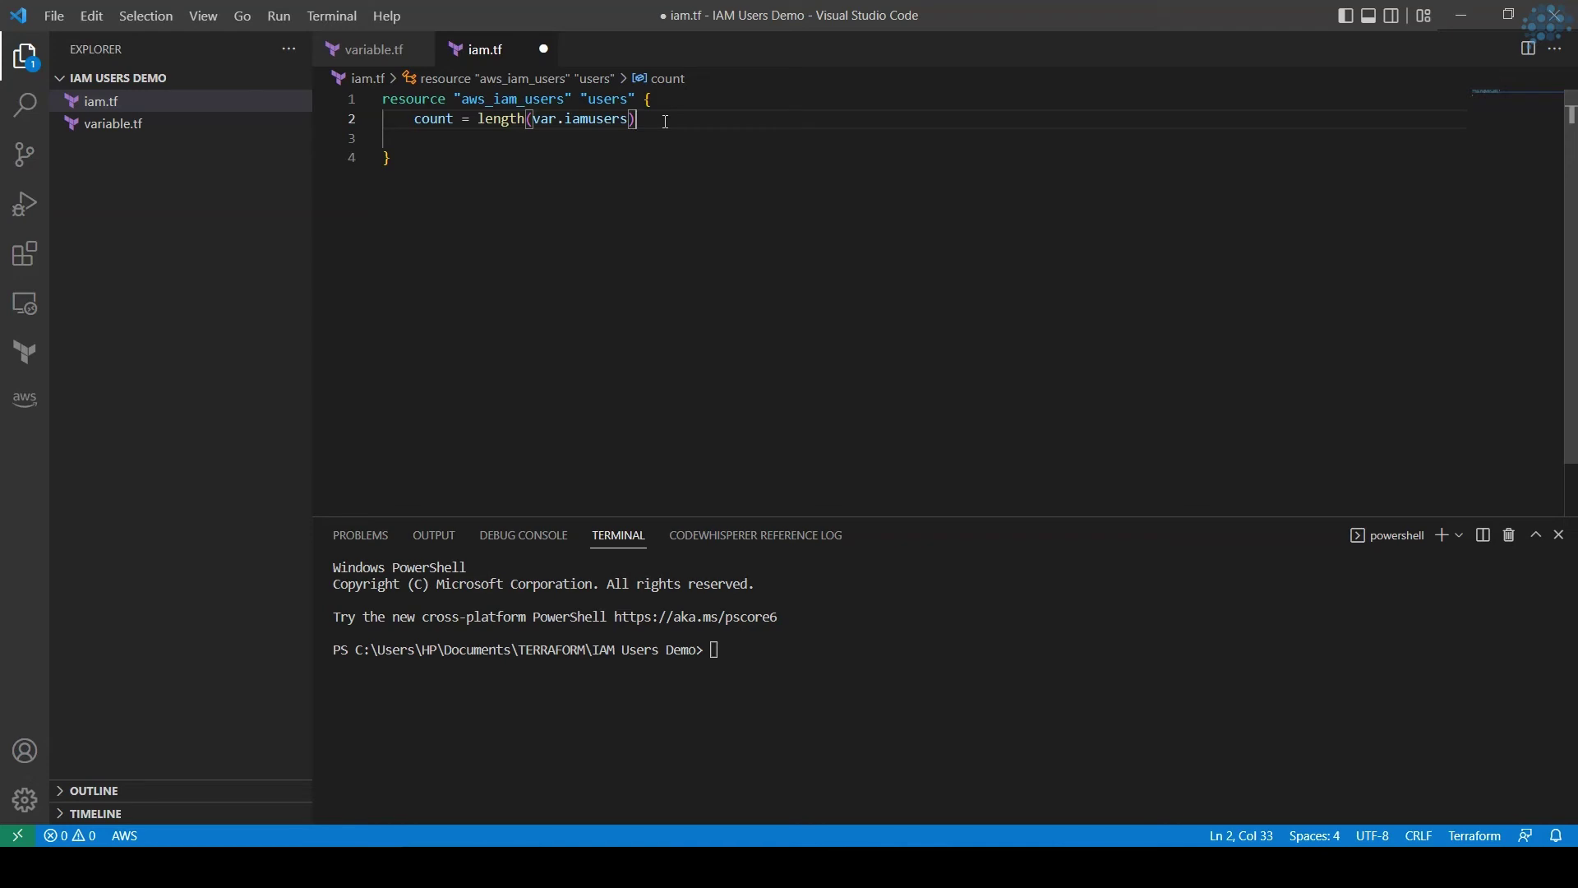
key(Return)
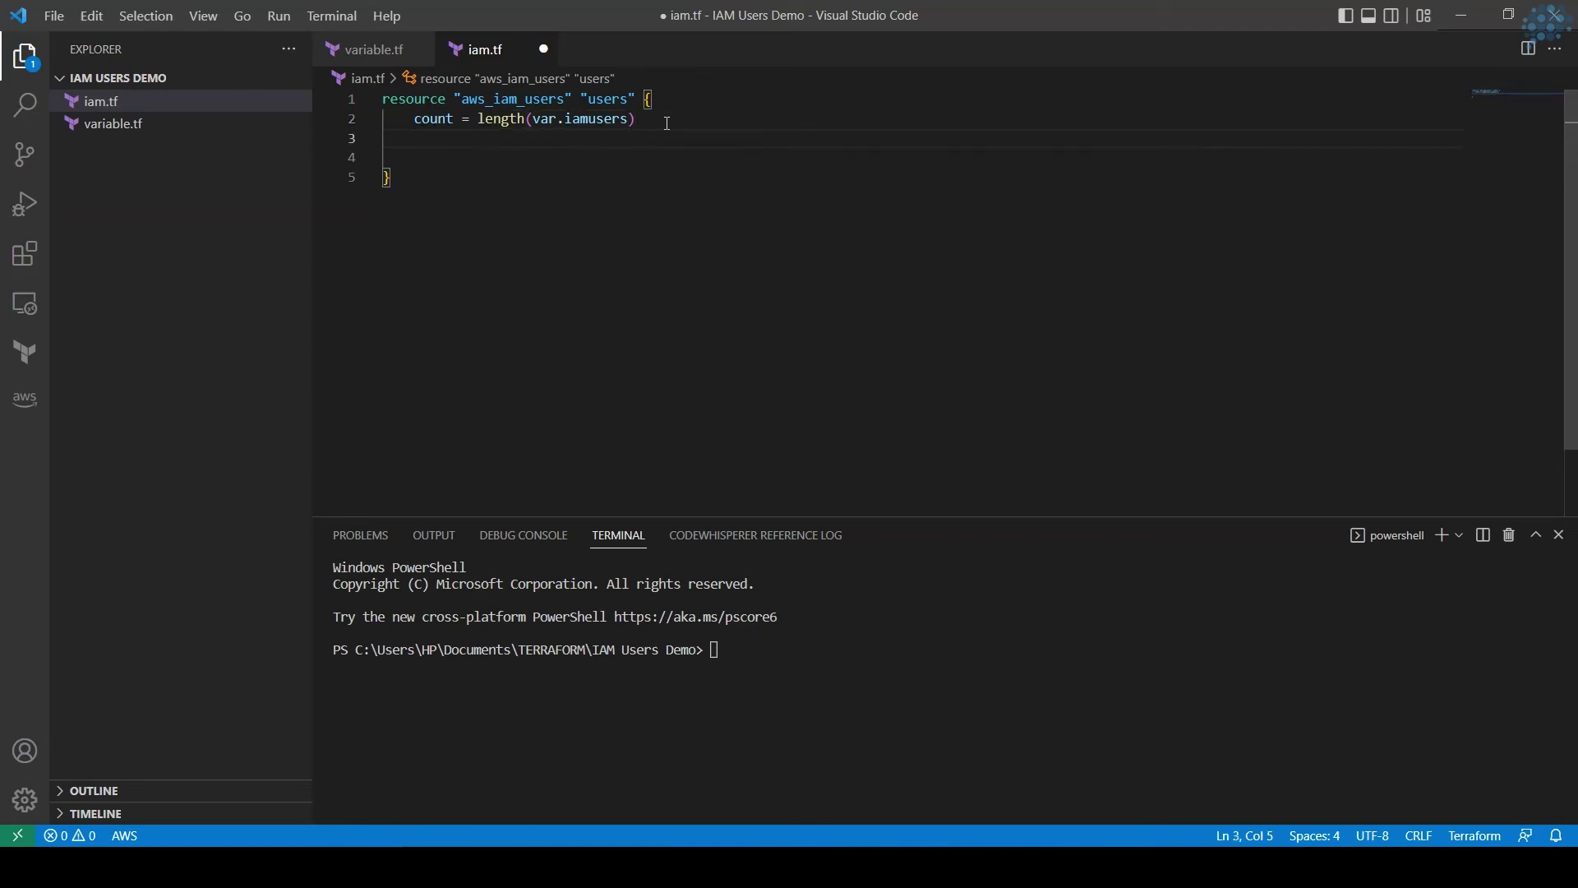
text(name)
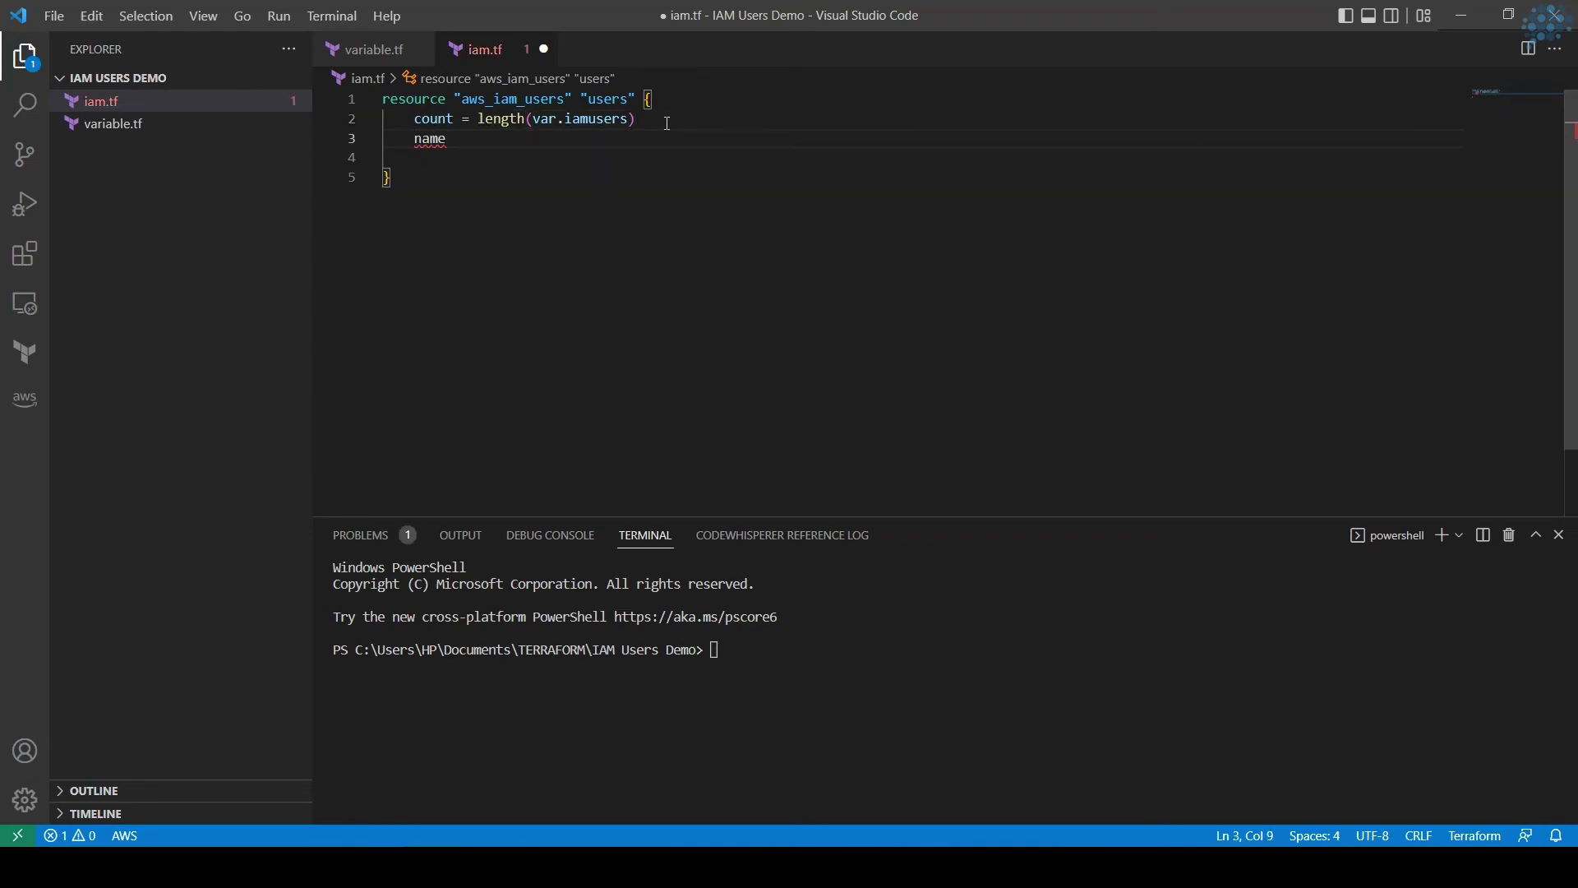
text( =)
text( var.)
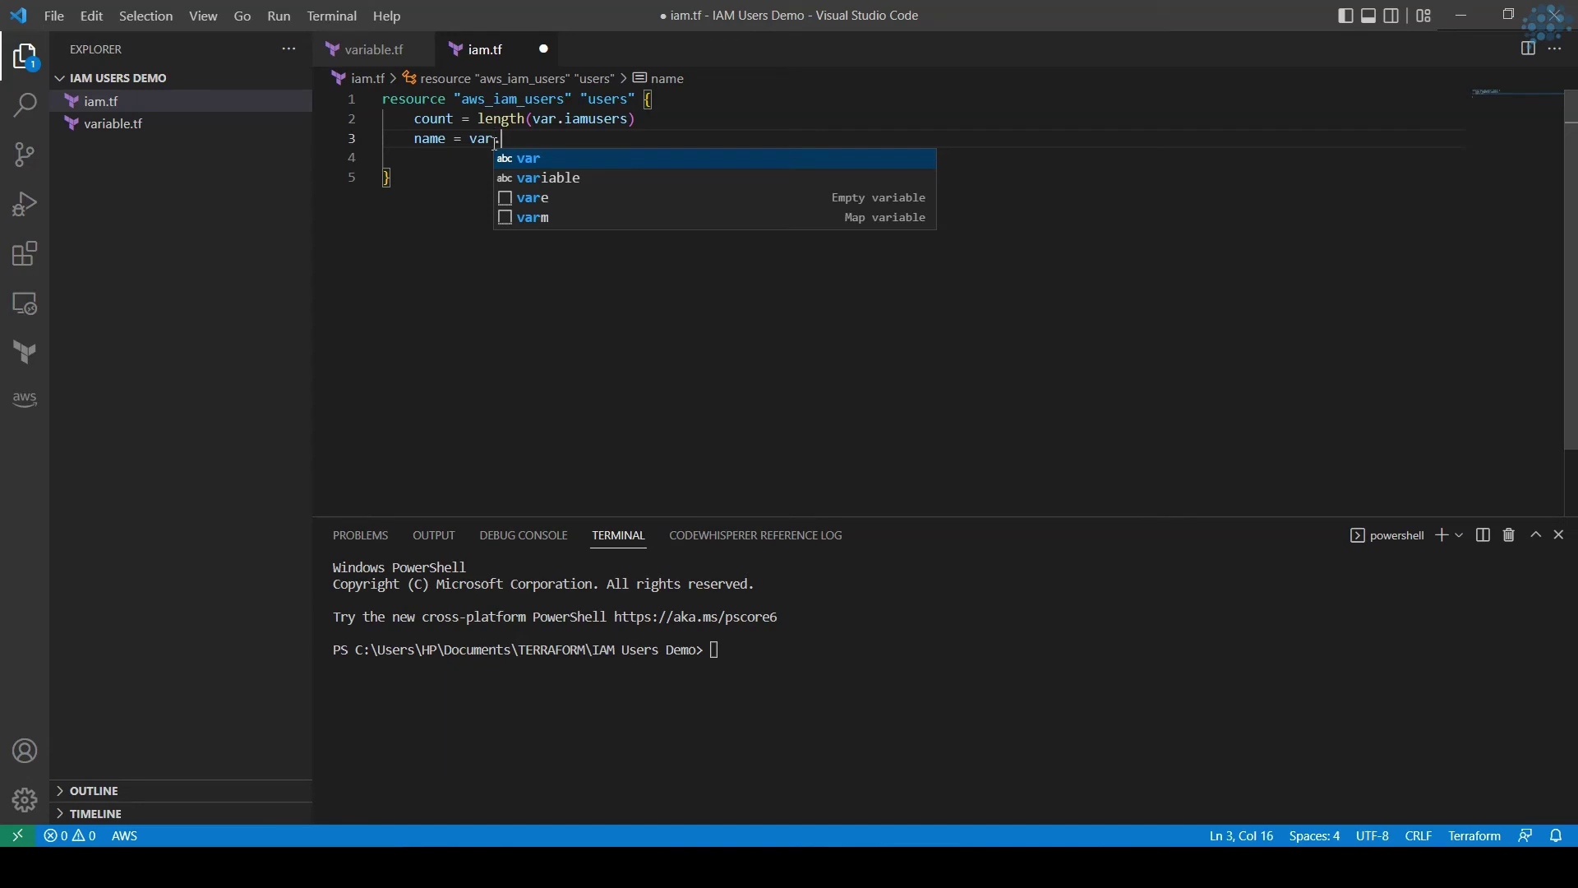
key(Escape)
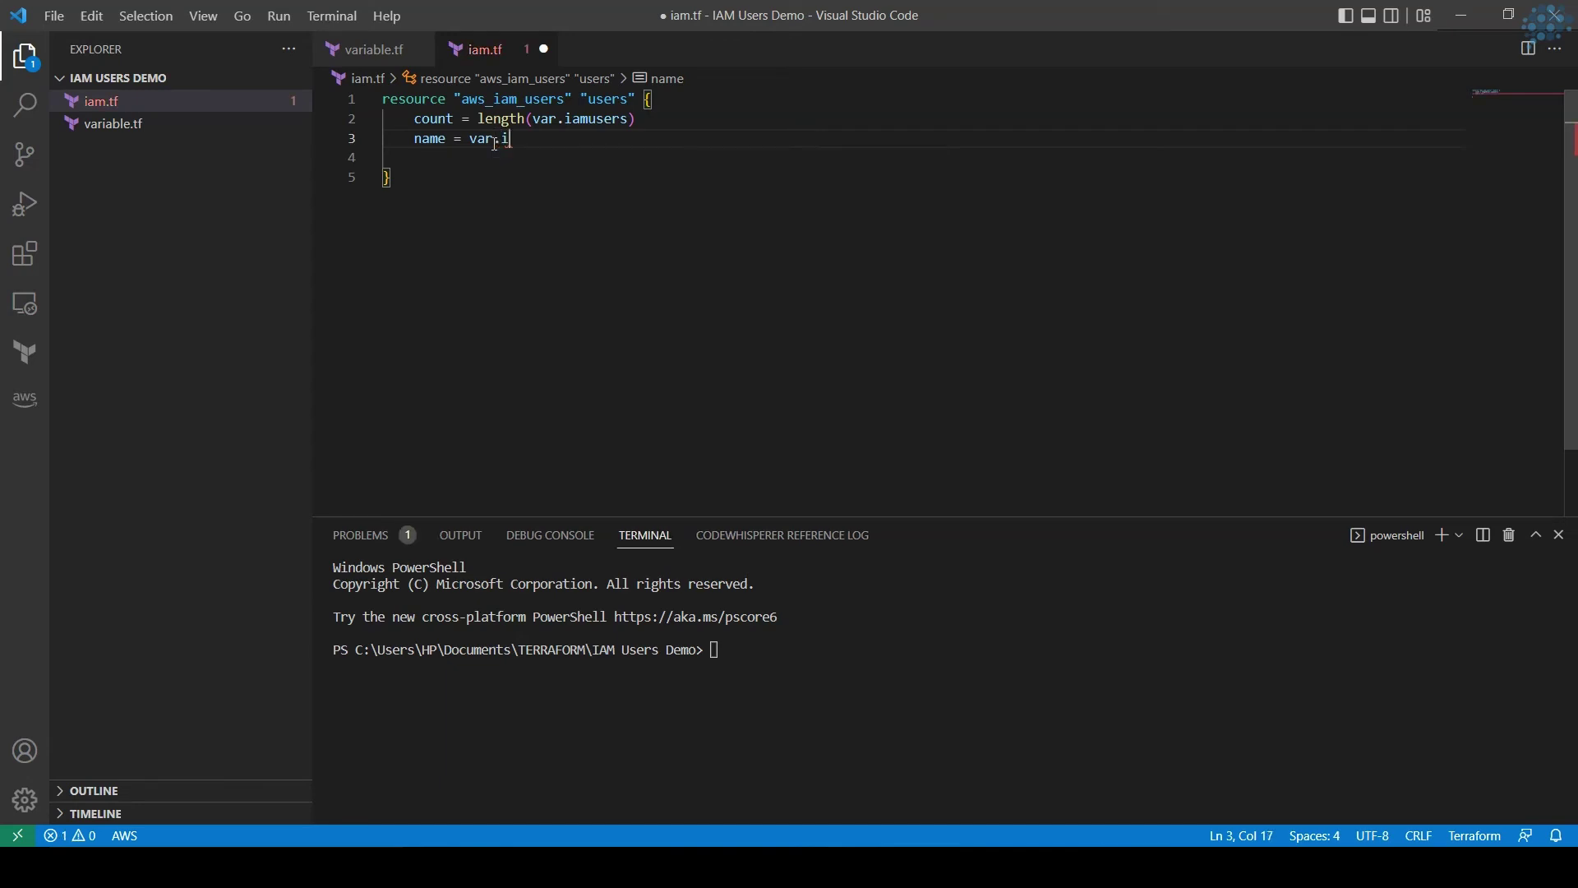
text(iamusers)
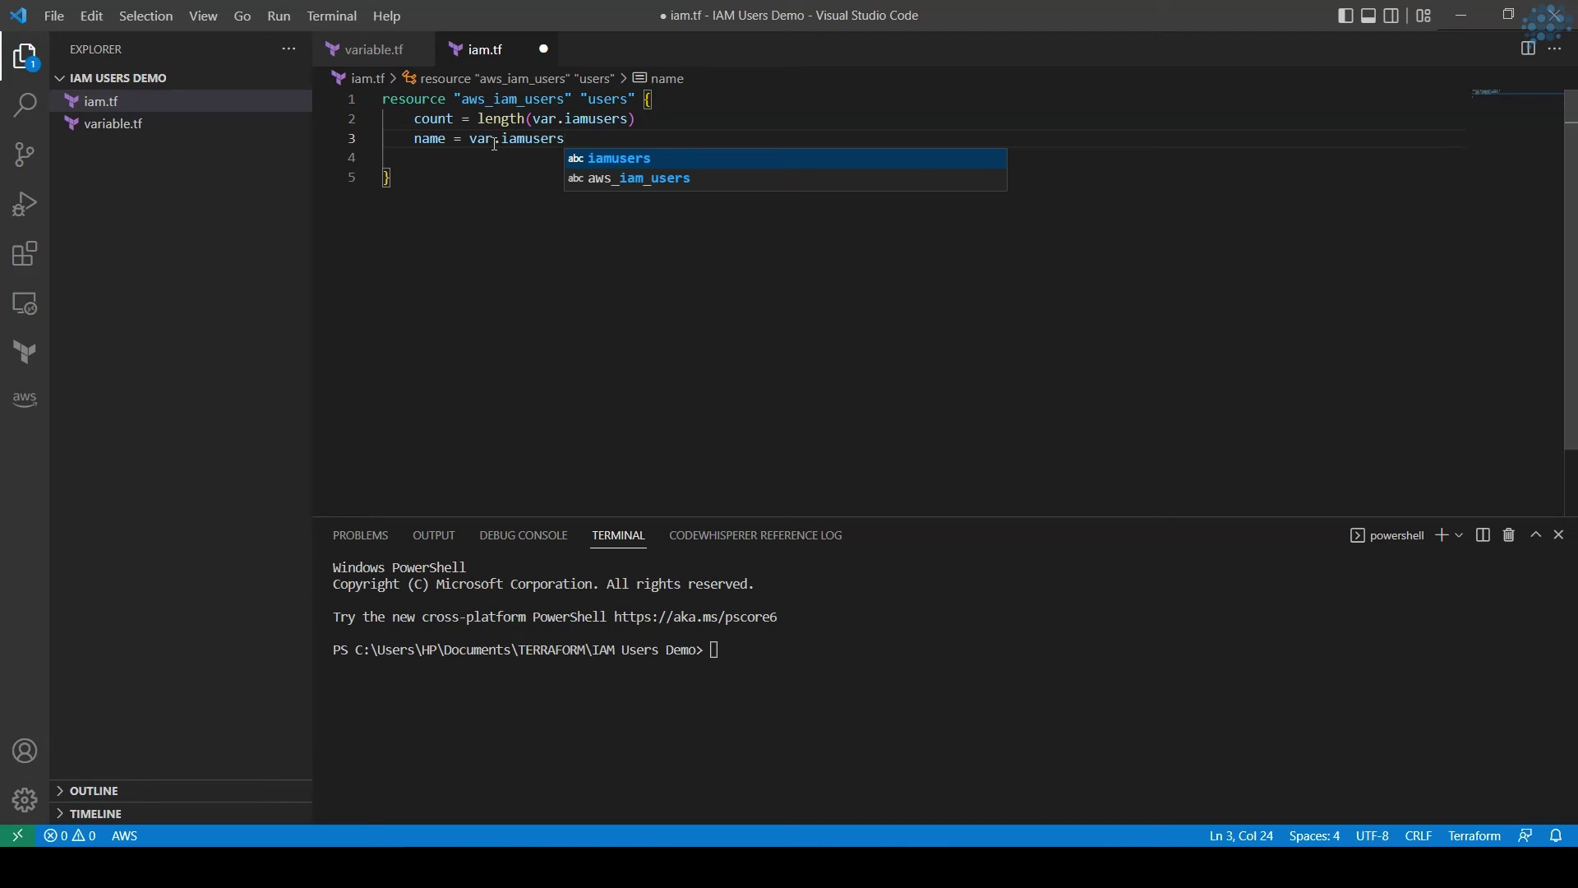
text([count)
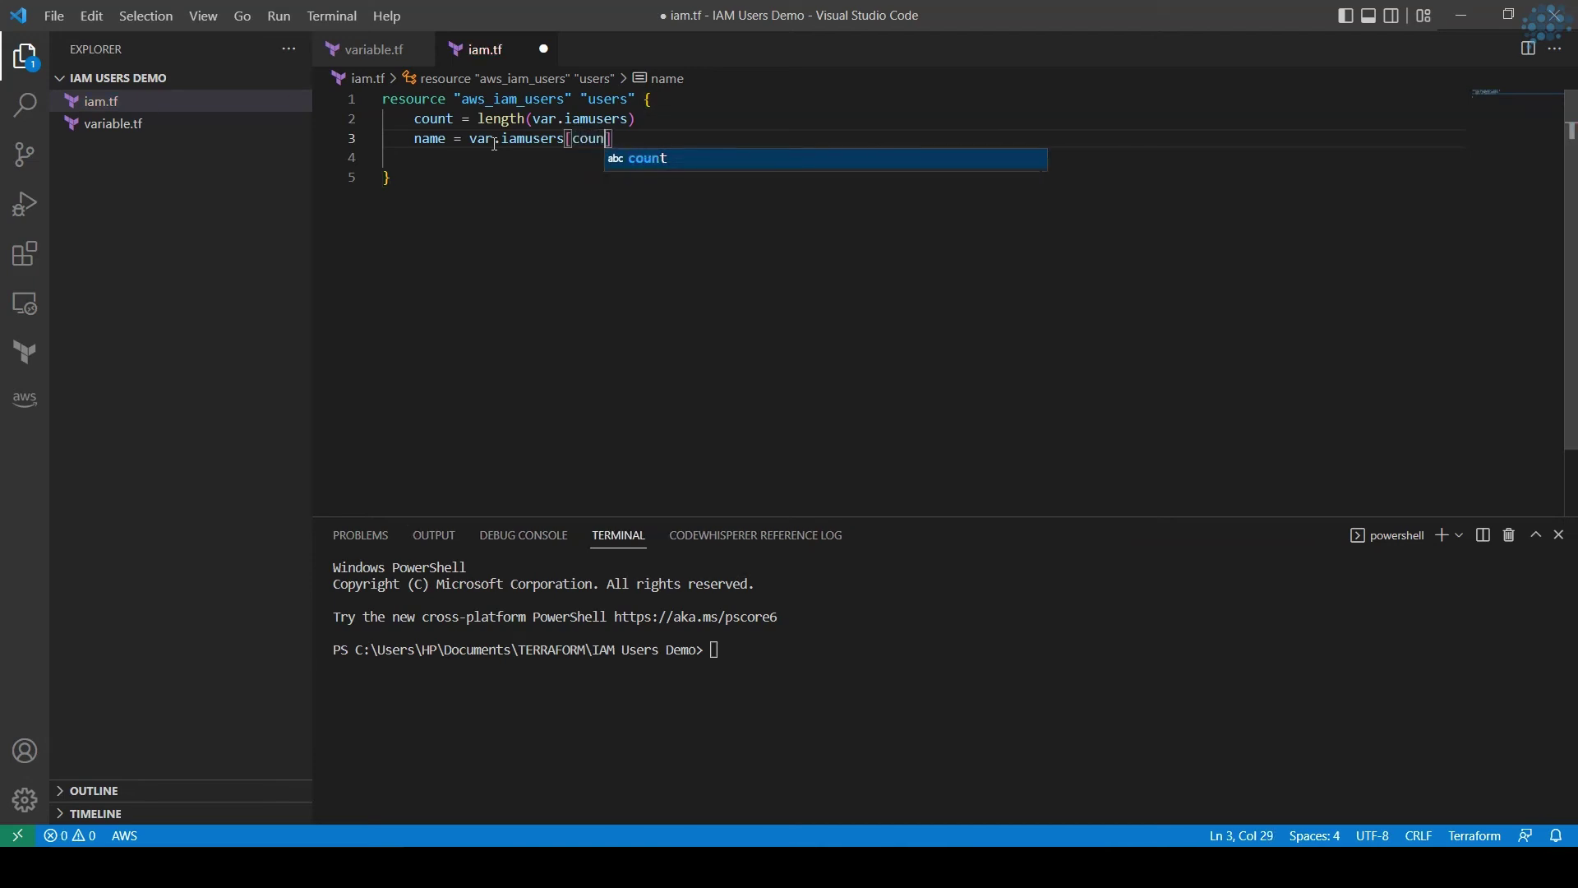
text(.index)
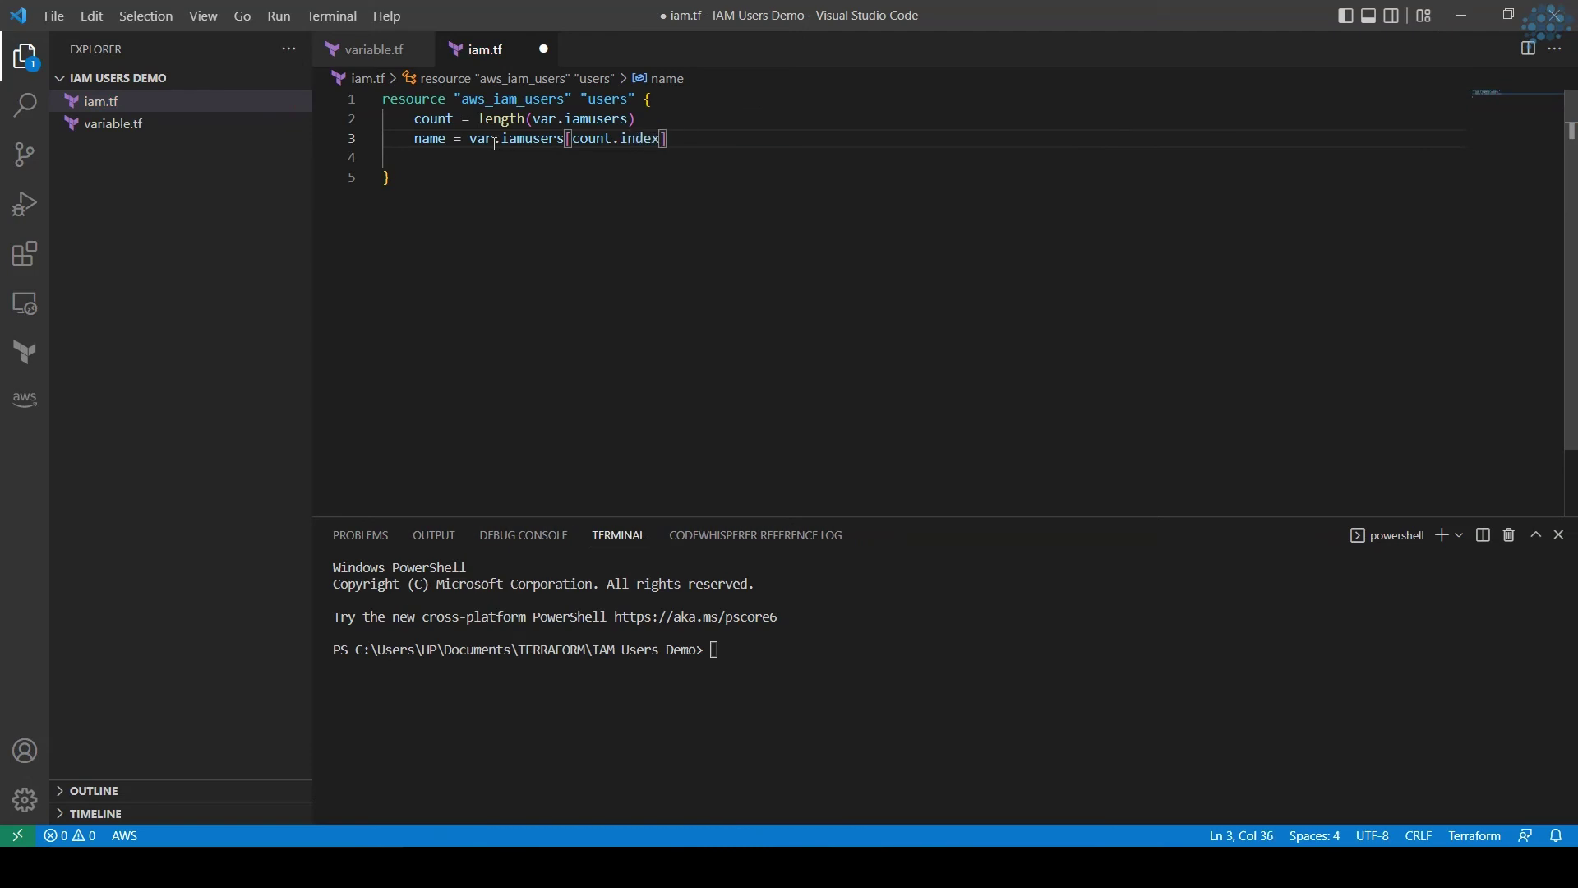
click(467, 193)
key(ctrl+s)
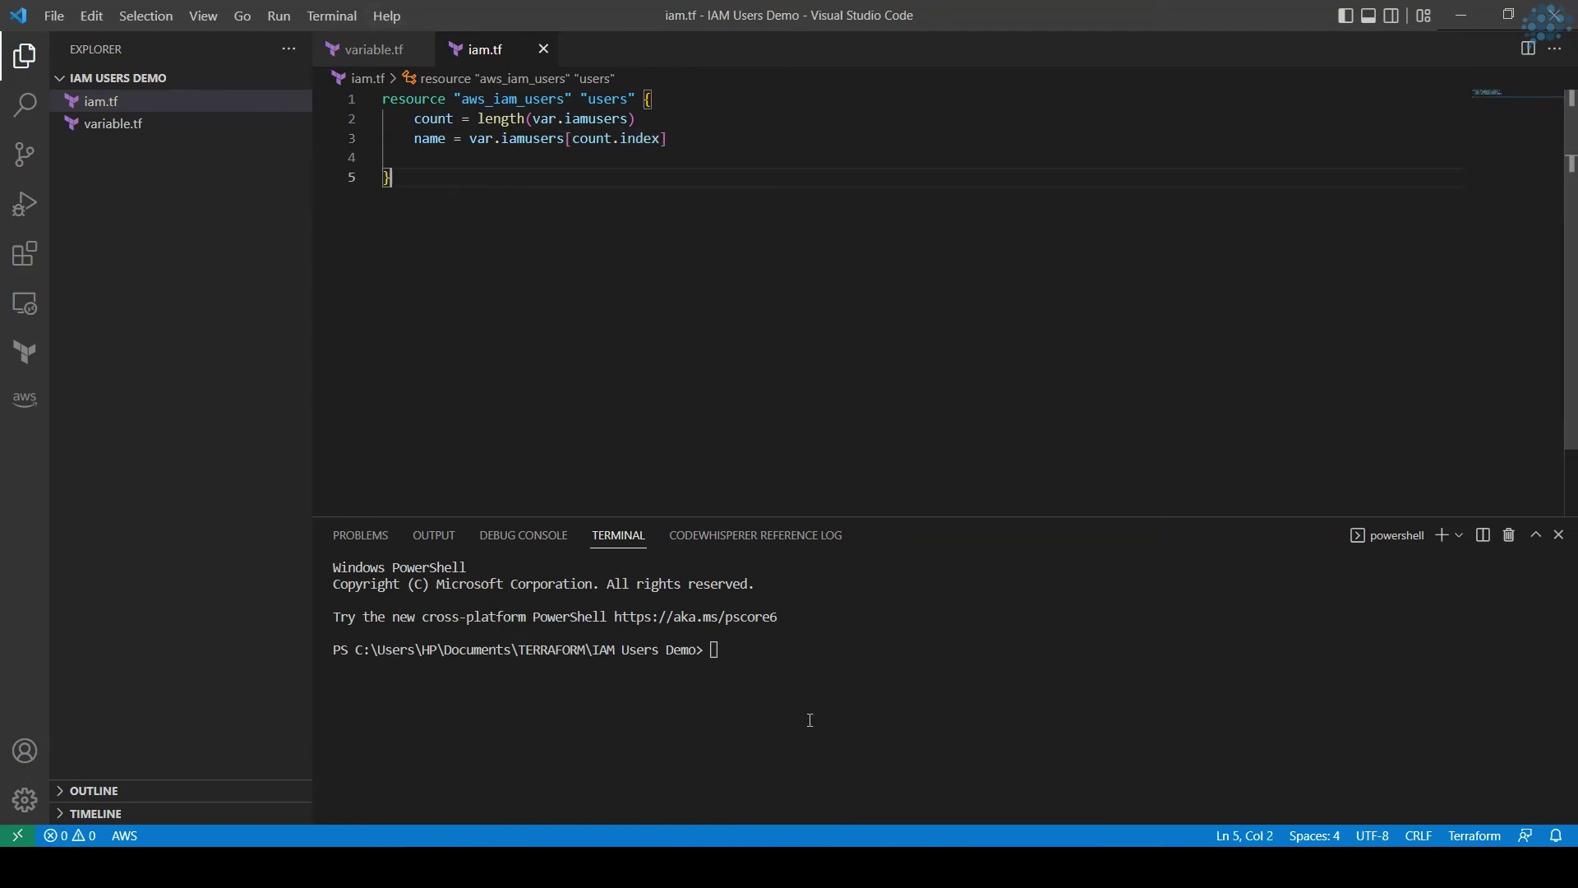
- In the terminal, run ls, clear, then terraform init
click(742, 654)
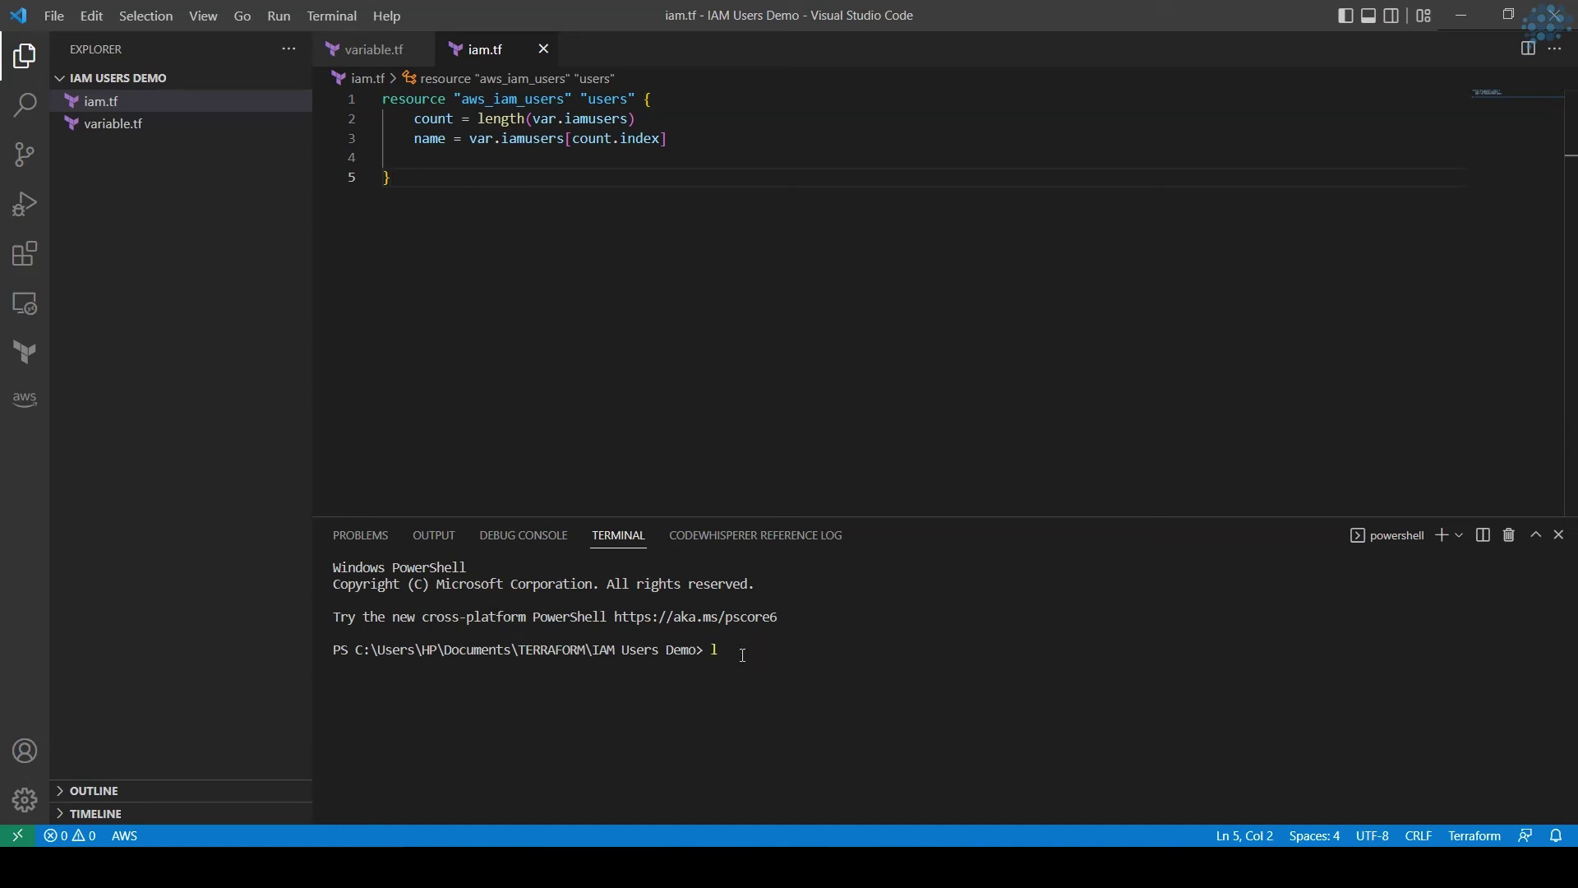
text(ls)
key(Return)
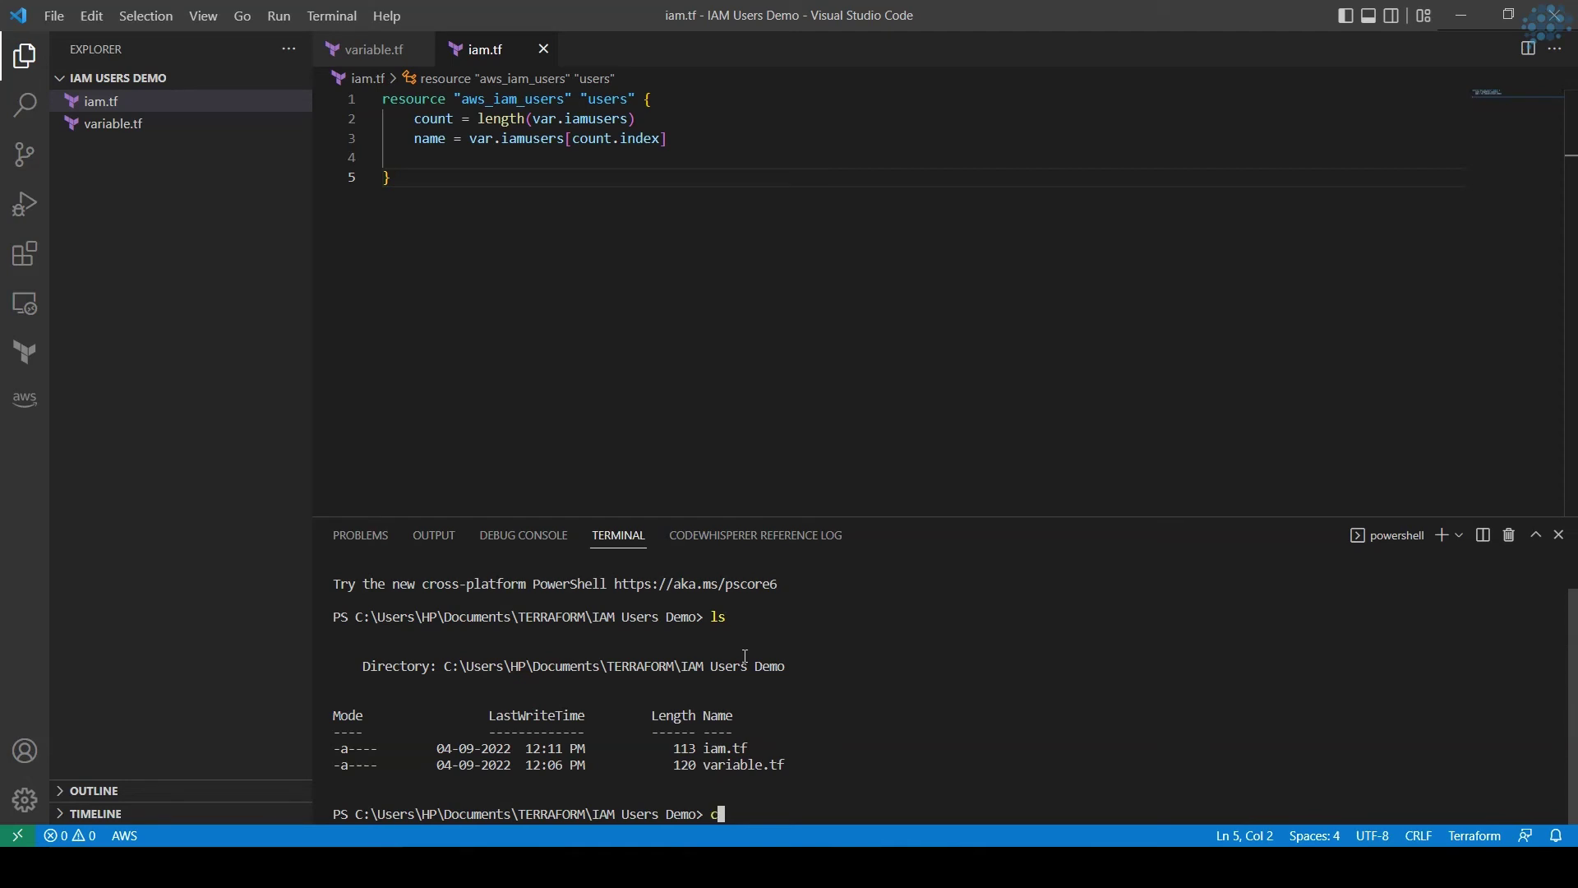
text(clear)
key(Return)
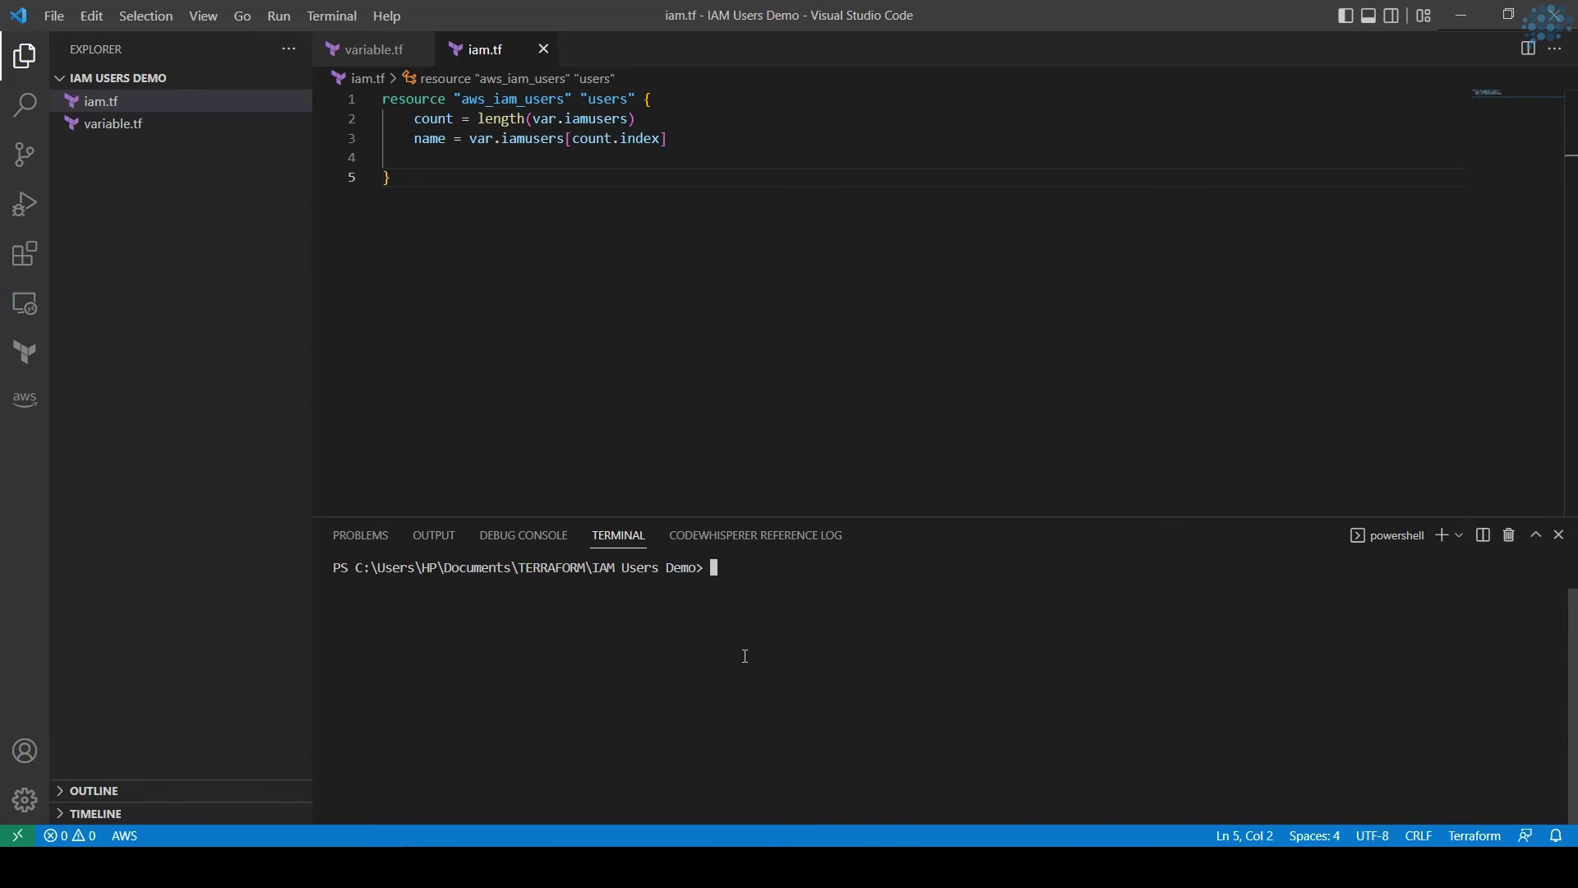
text(terrafor)
text(m init)
key(Return)
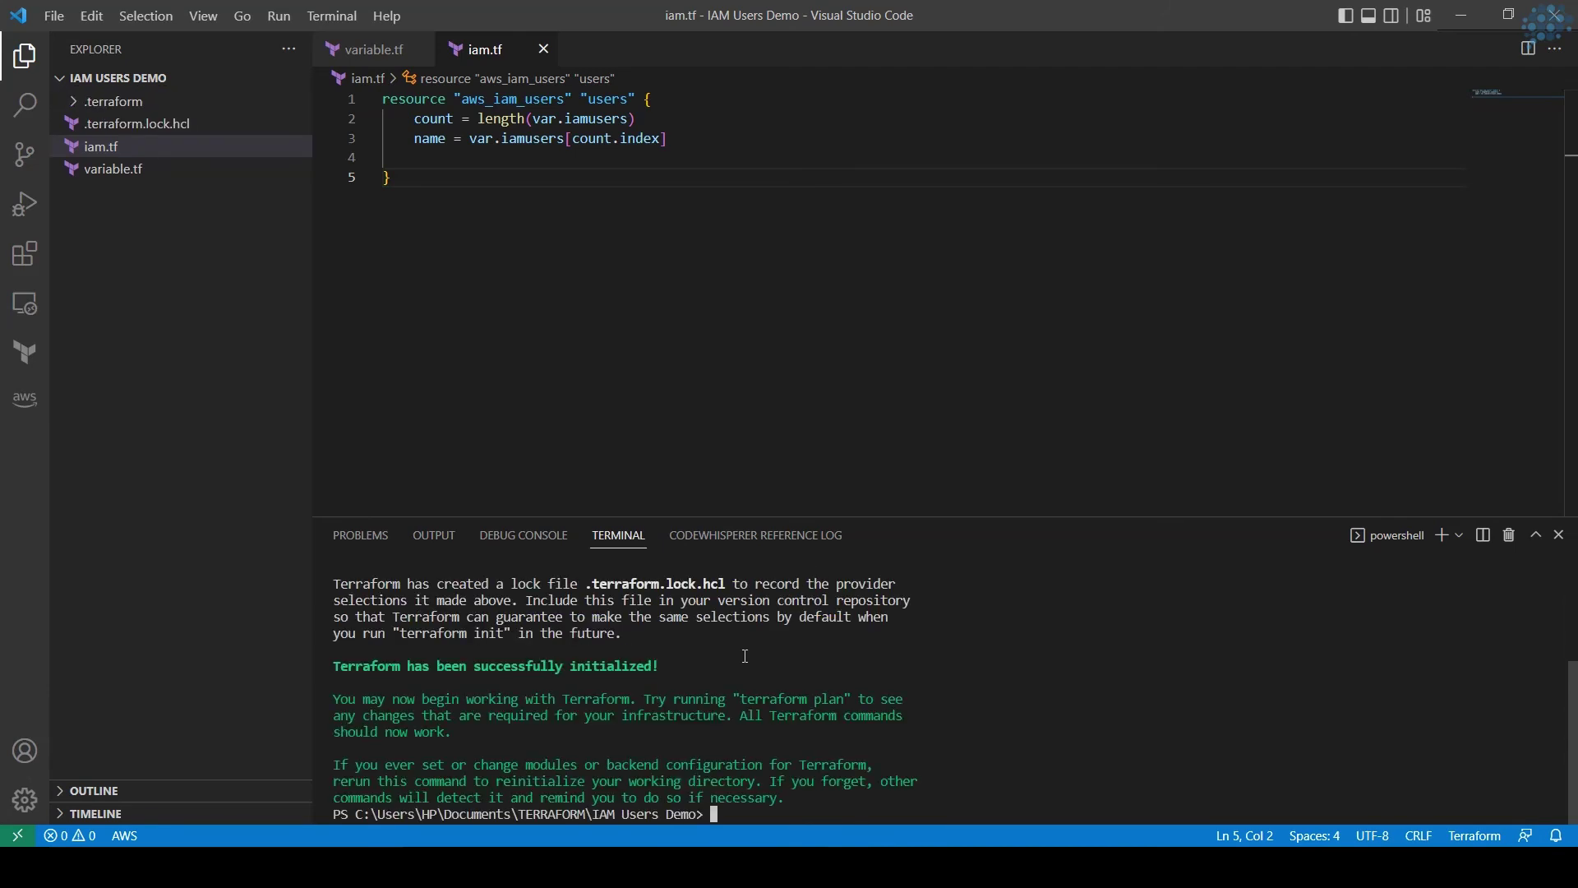
text(terraform )
text(plan)
- Run terraform plan, then fix the resource type to aws_iam_user and save iam.tf
key(Return)
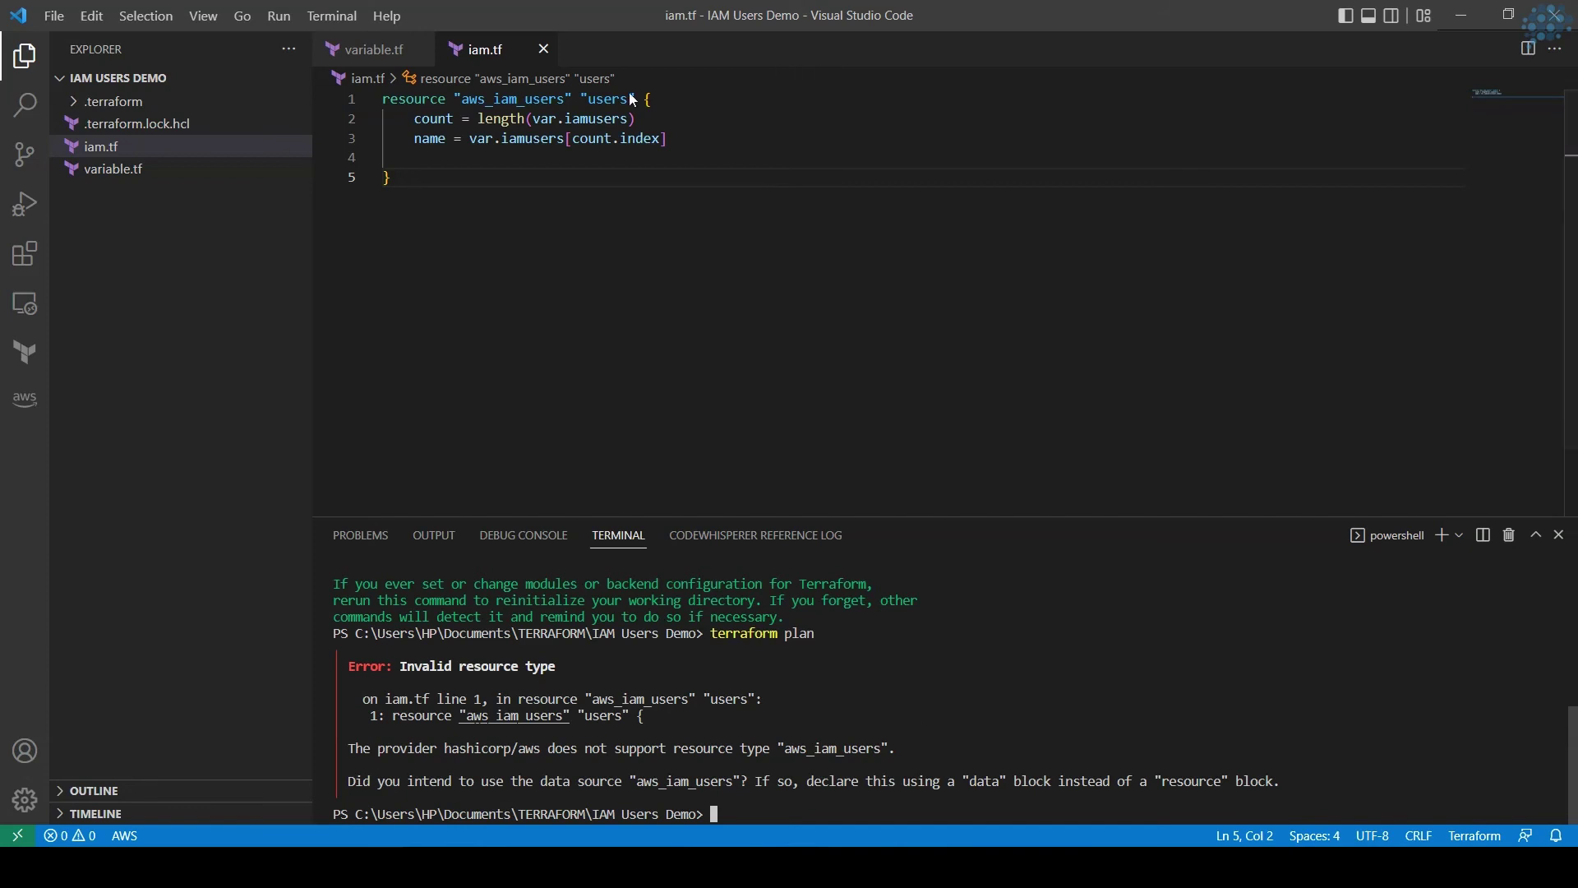
double_click(566, 99)
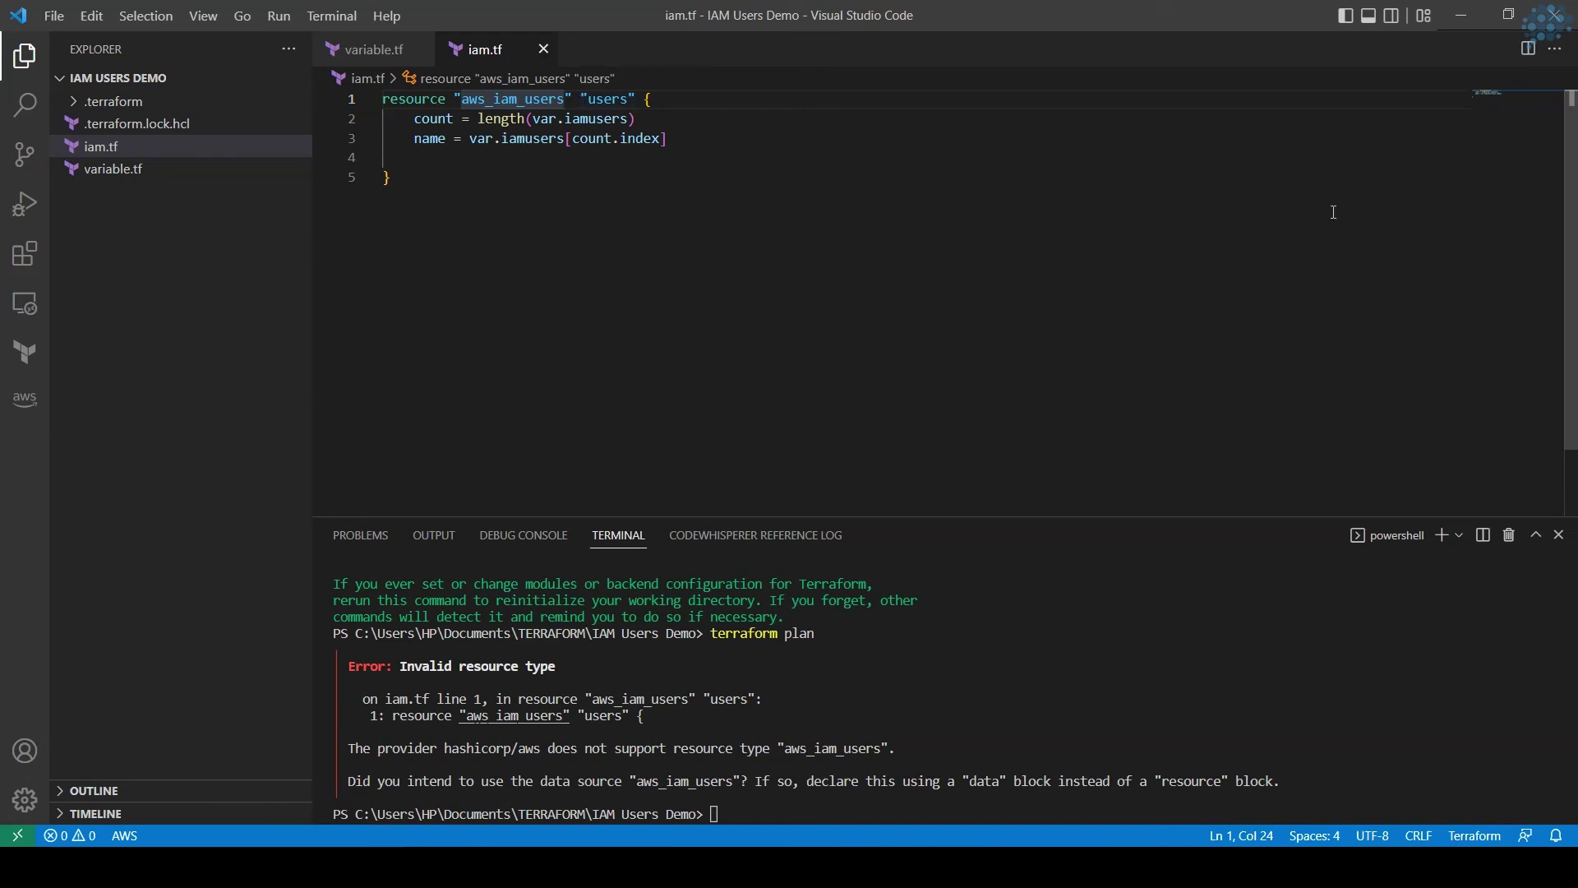
key(BackSpace)
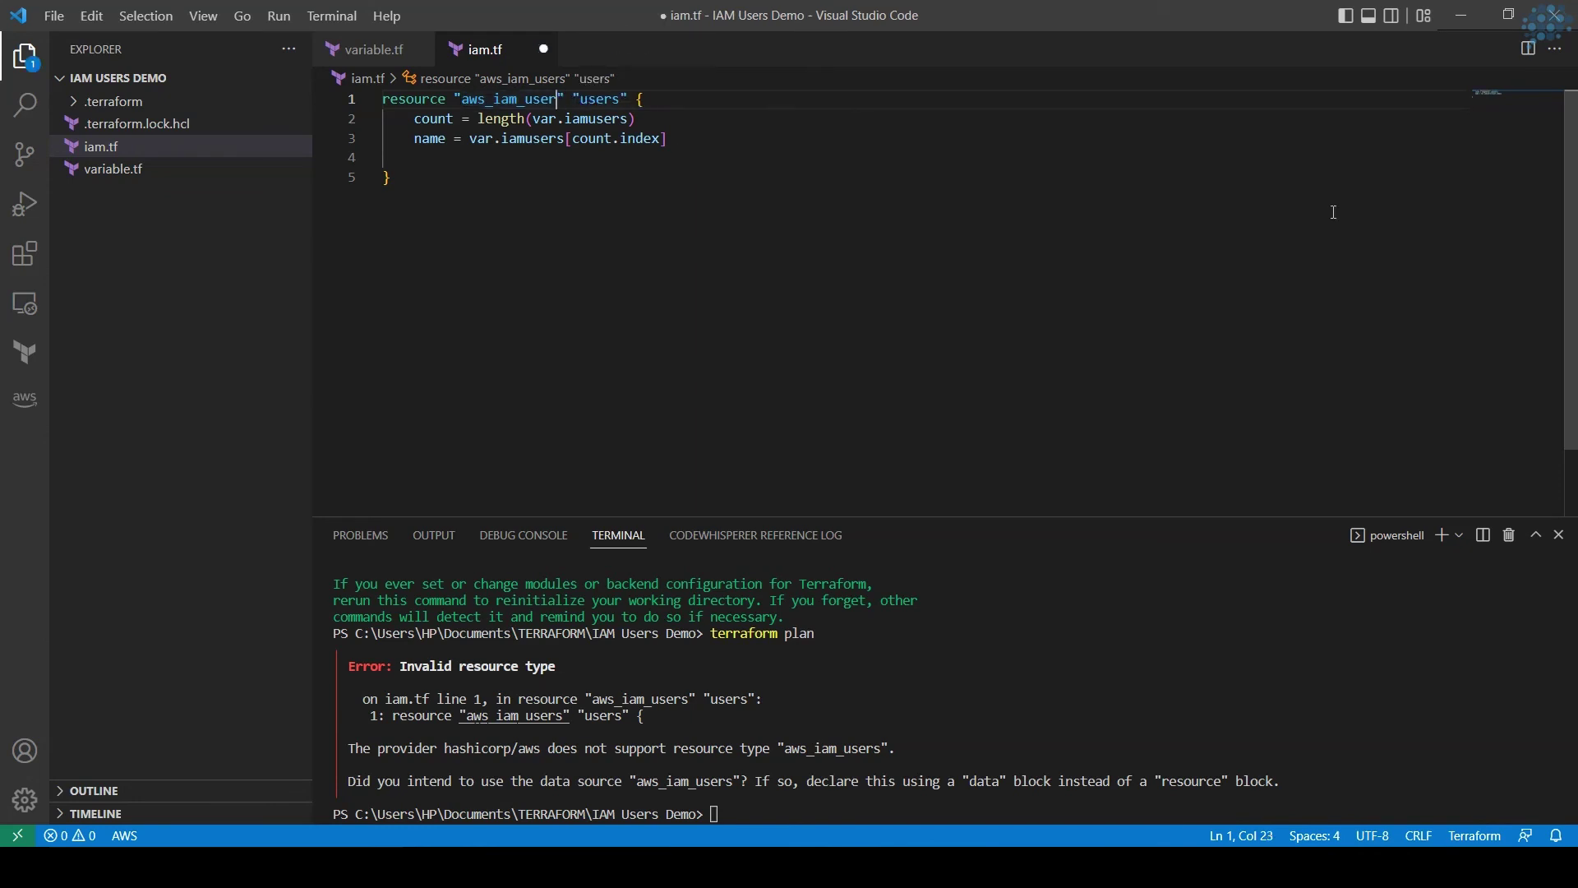
key(ctrl+s)
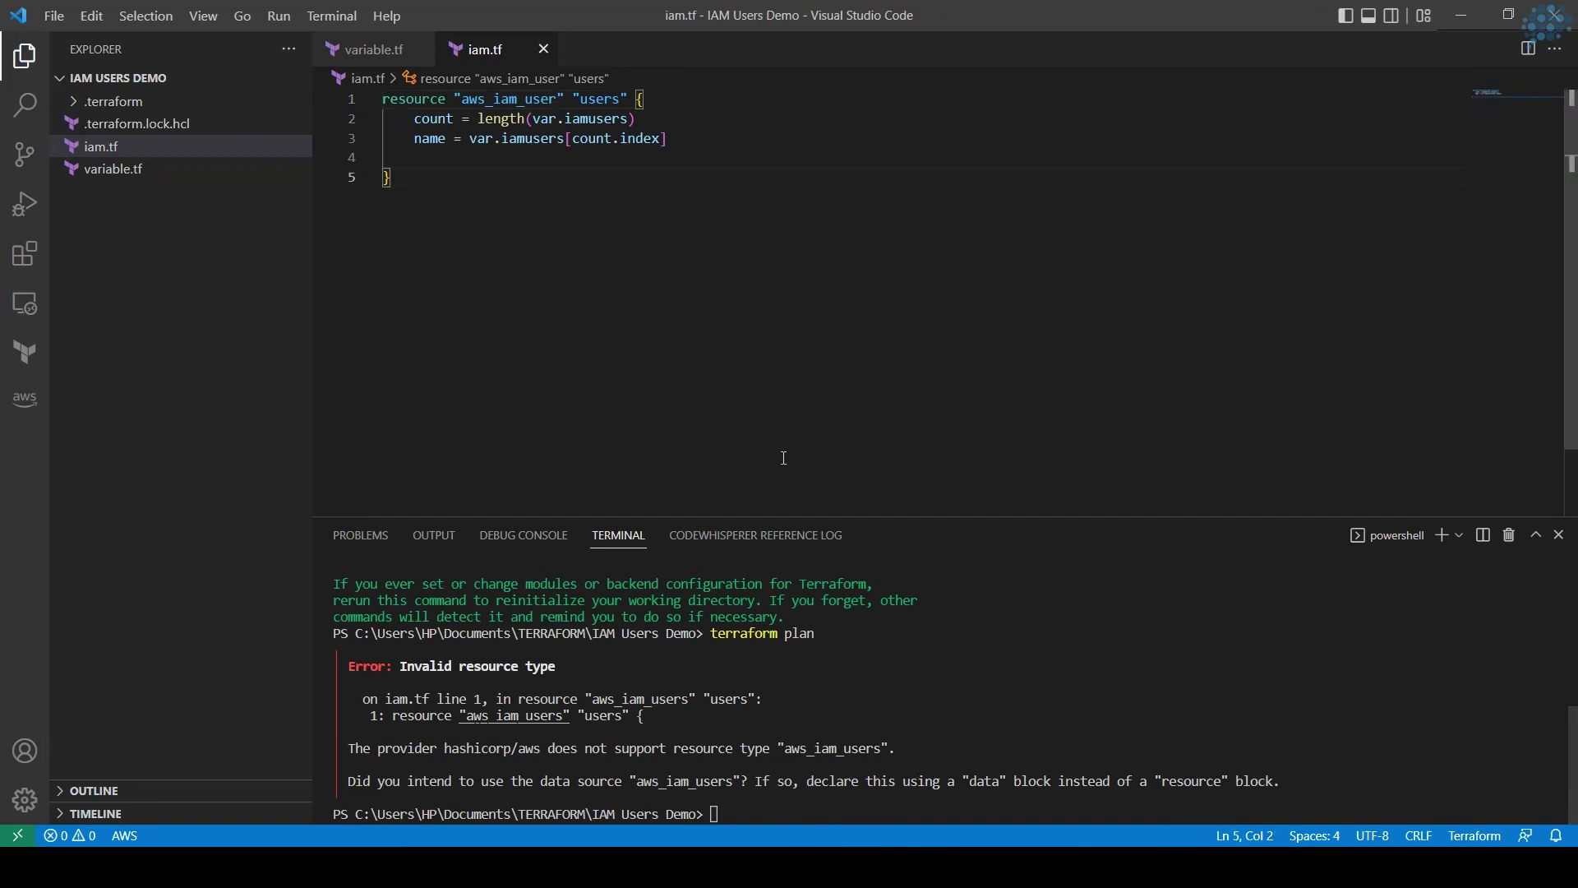
click(786, 418)
click(944, 642)
text(terraform )
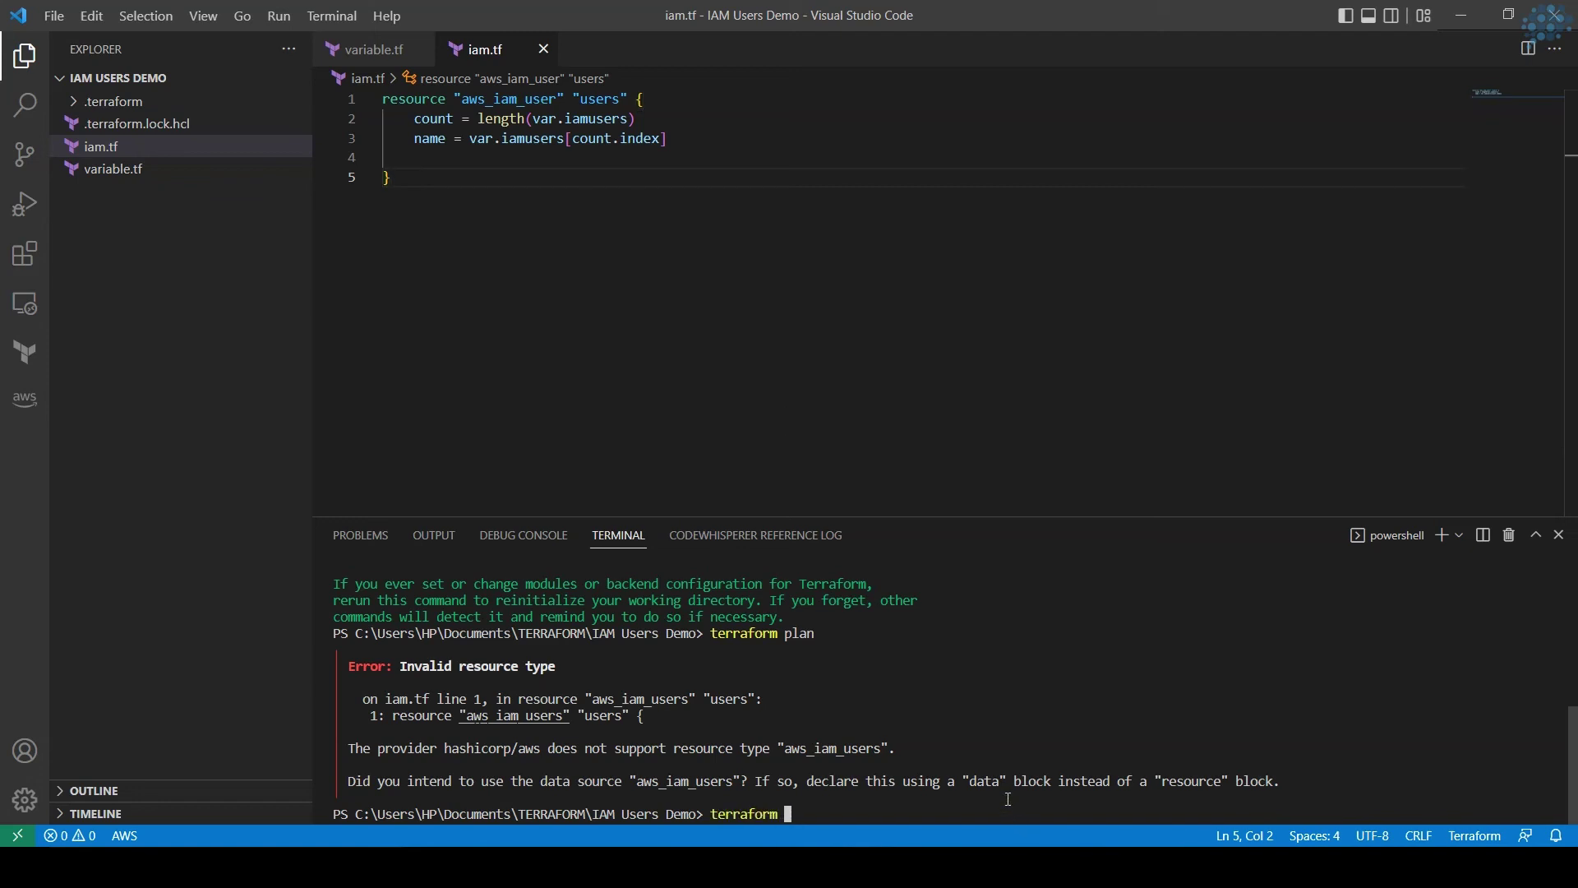
text(plan)
- Run terraform plan and review the users[0]–users[4] entries and the 5-to-add summary
key(Return)
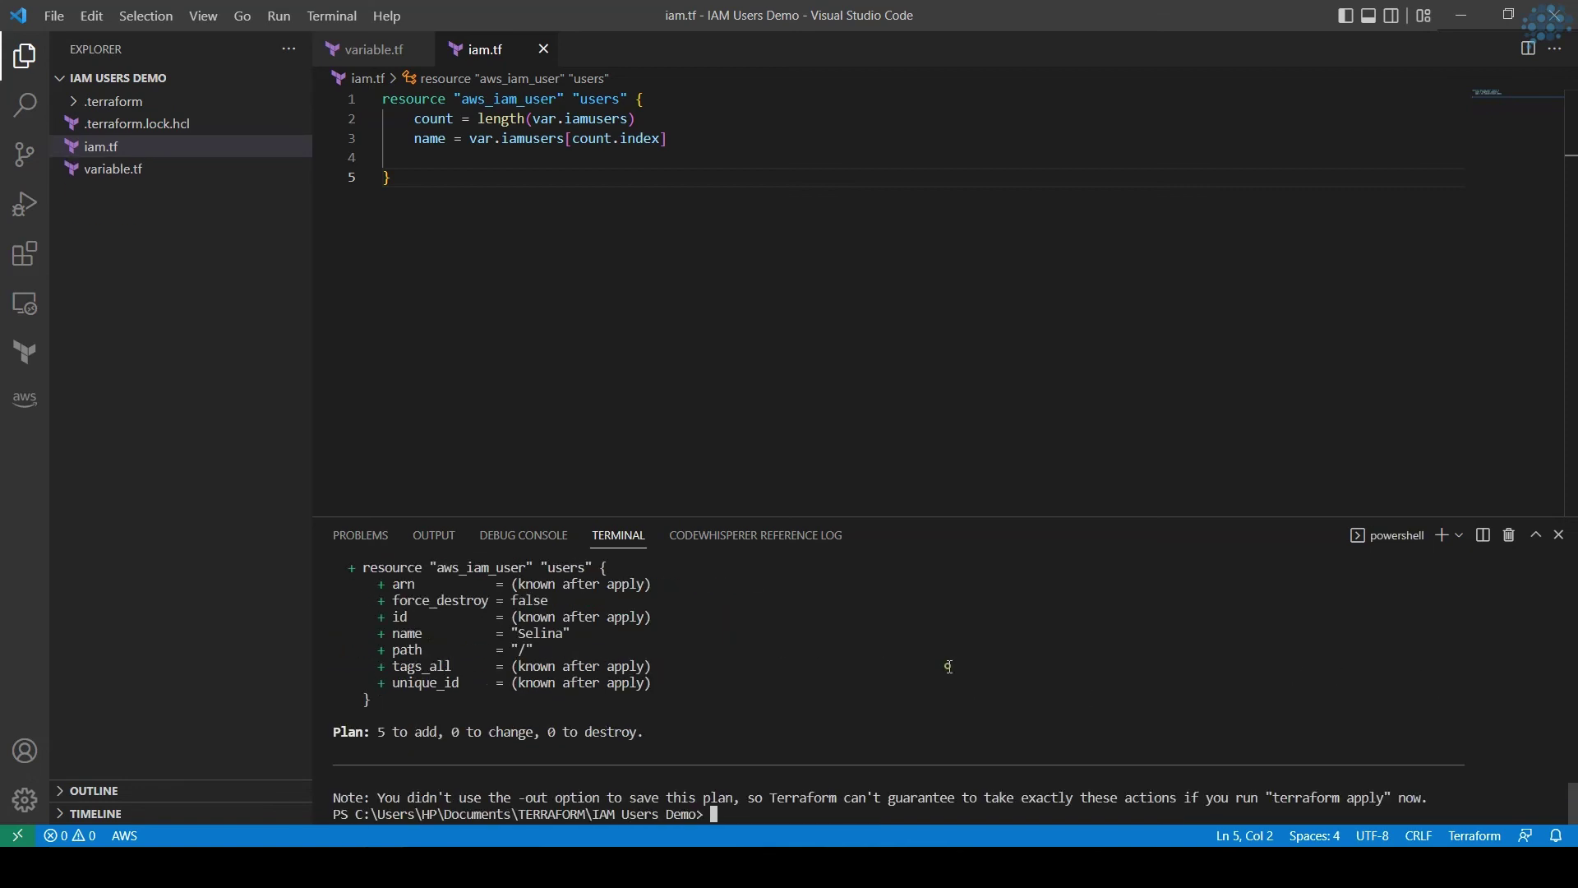
scroll(948, 666, up, 3)
scroll(948, 666, up, 3)
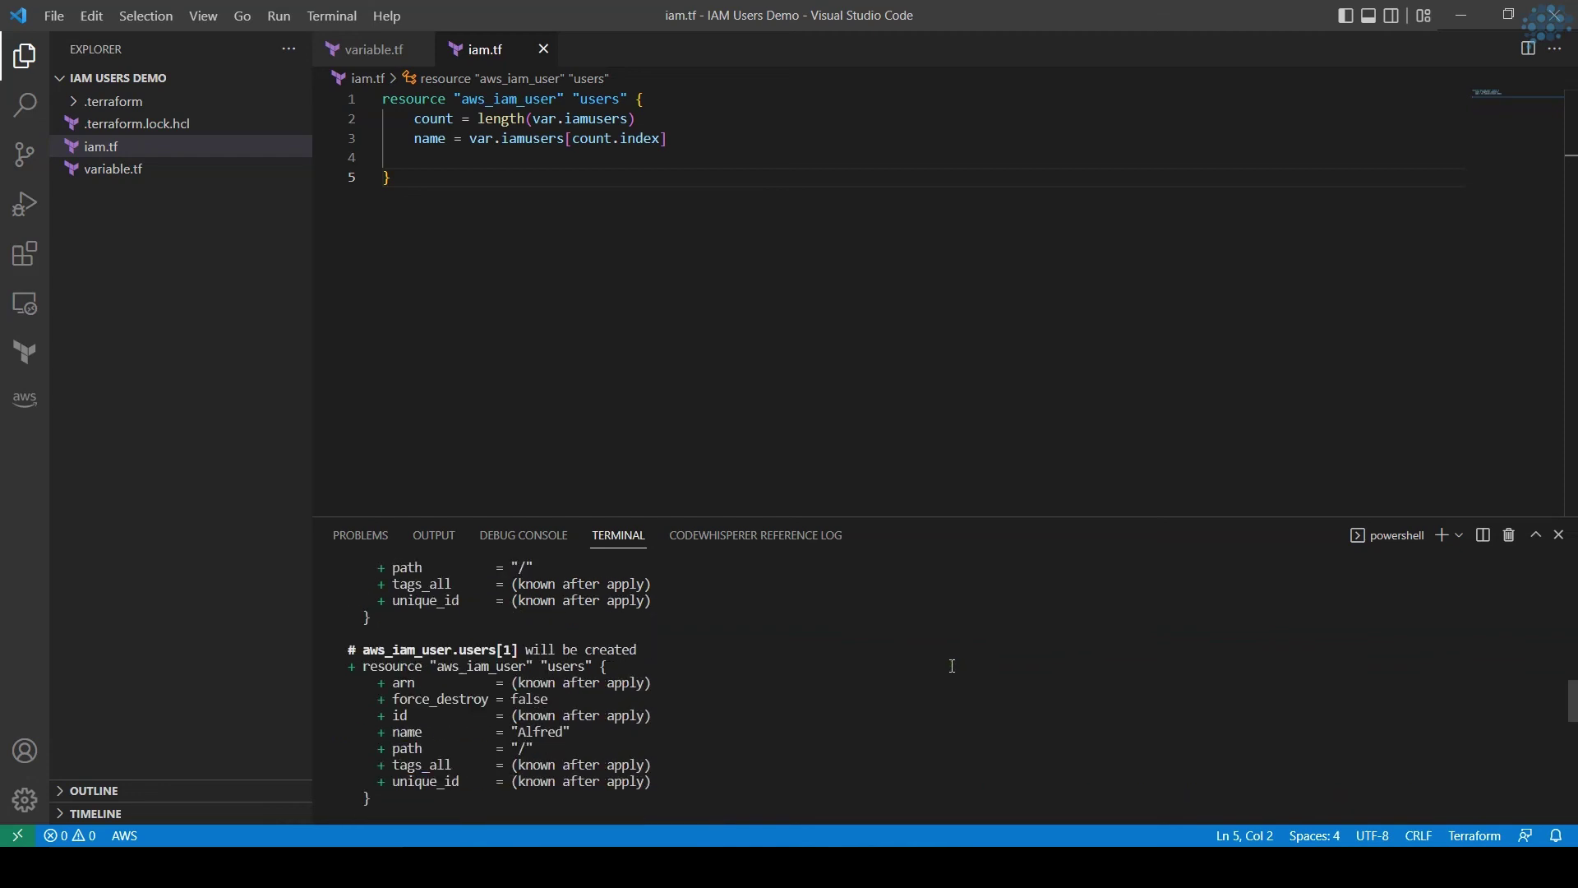
scroll(951, 666, up, 3)
scroll(951, 666, up, 3)
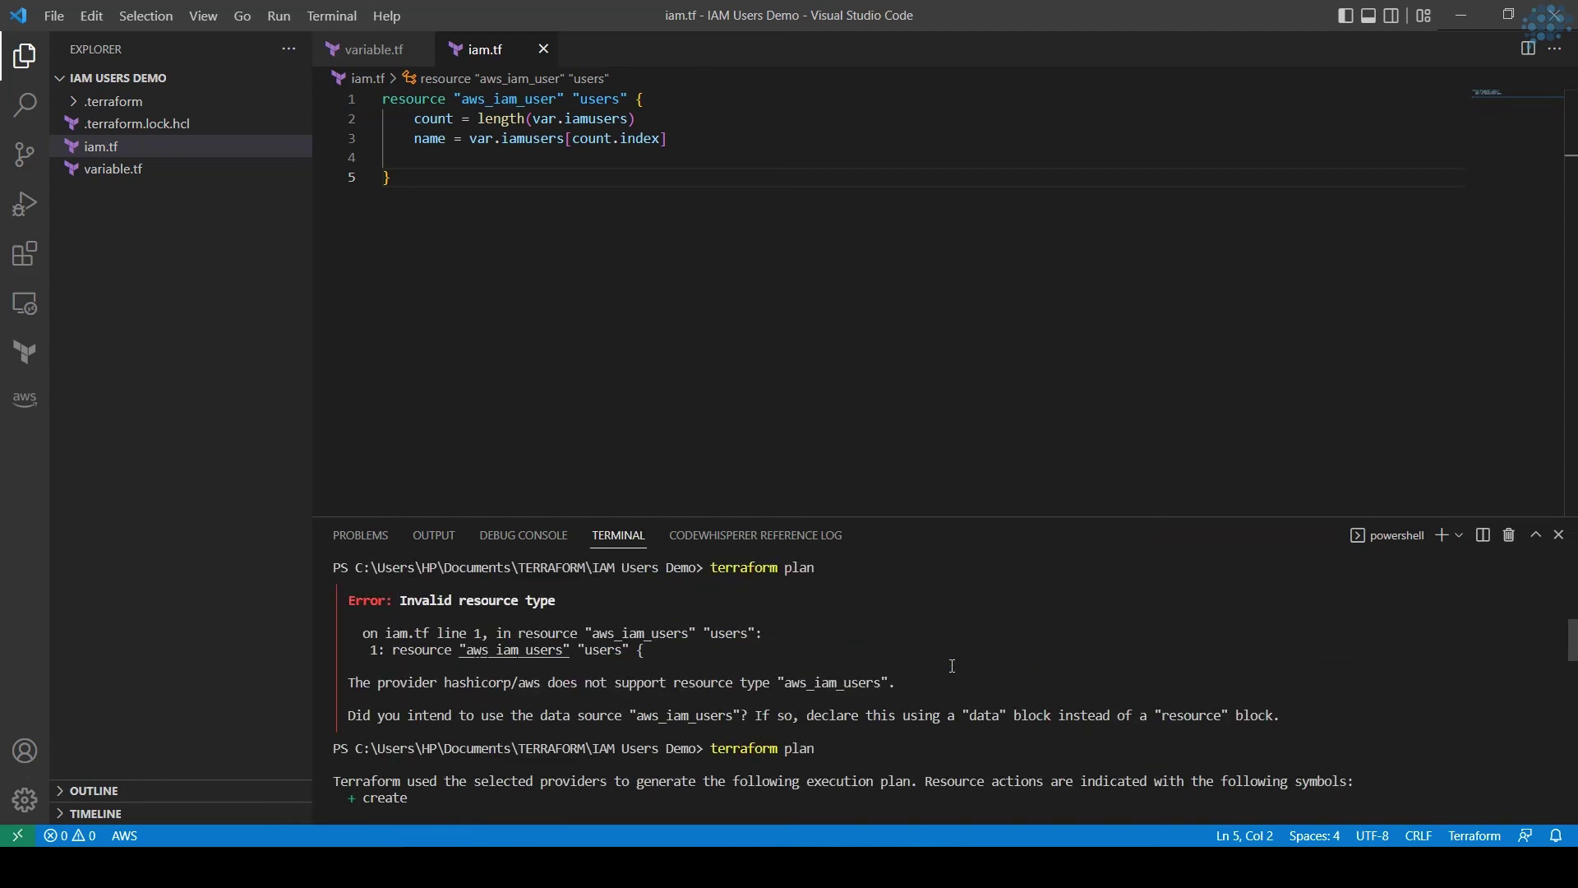
scroll(951, 666, down, 3)
drag(489, 601, 515, 601)
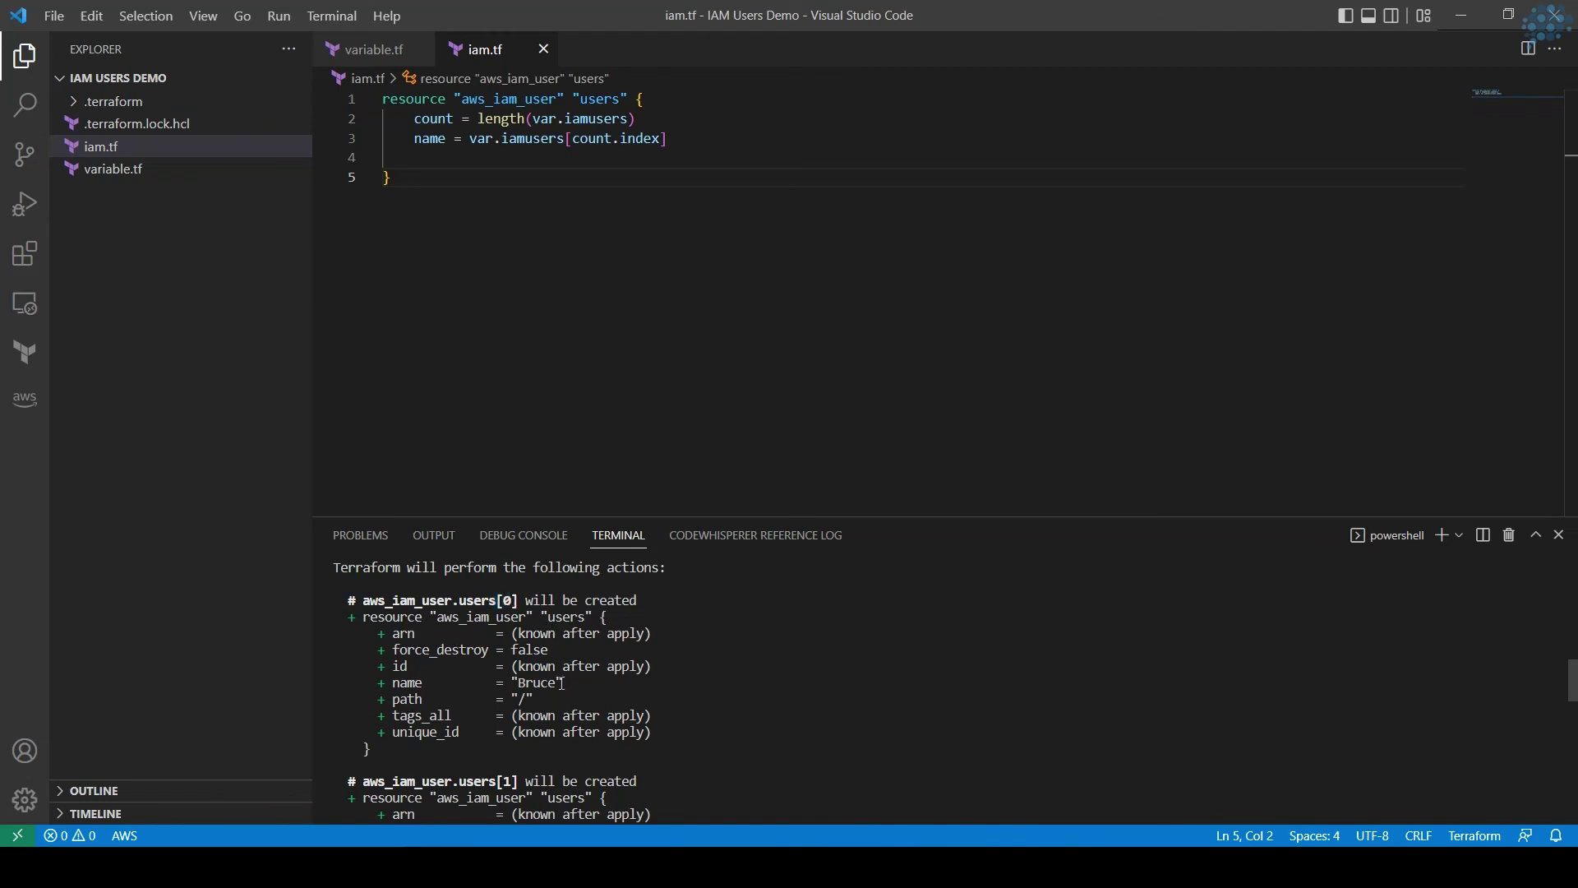
drag(564, 682, 517, 682)
scroll(584, 689, down, 3)
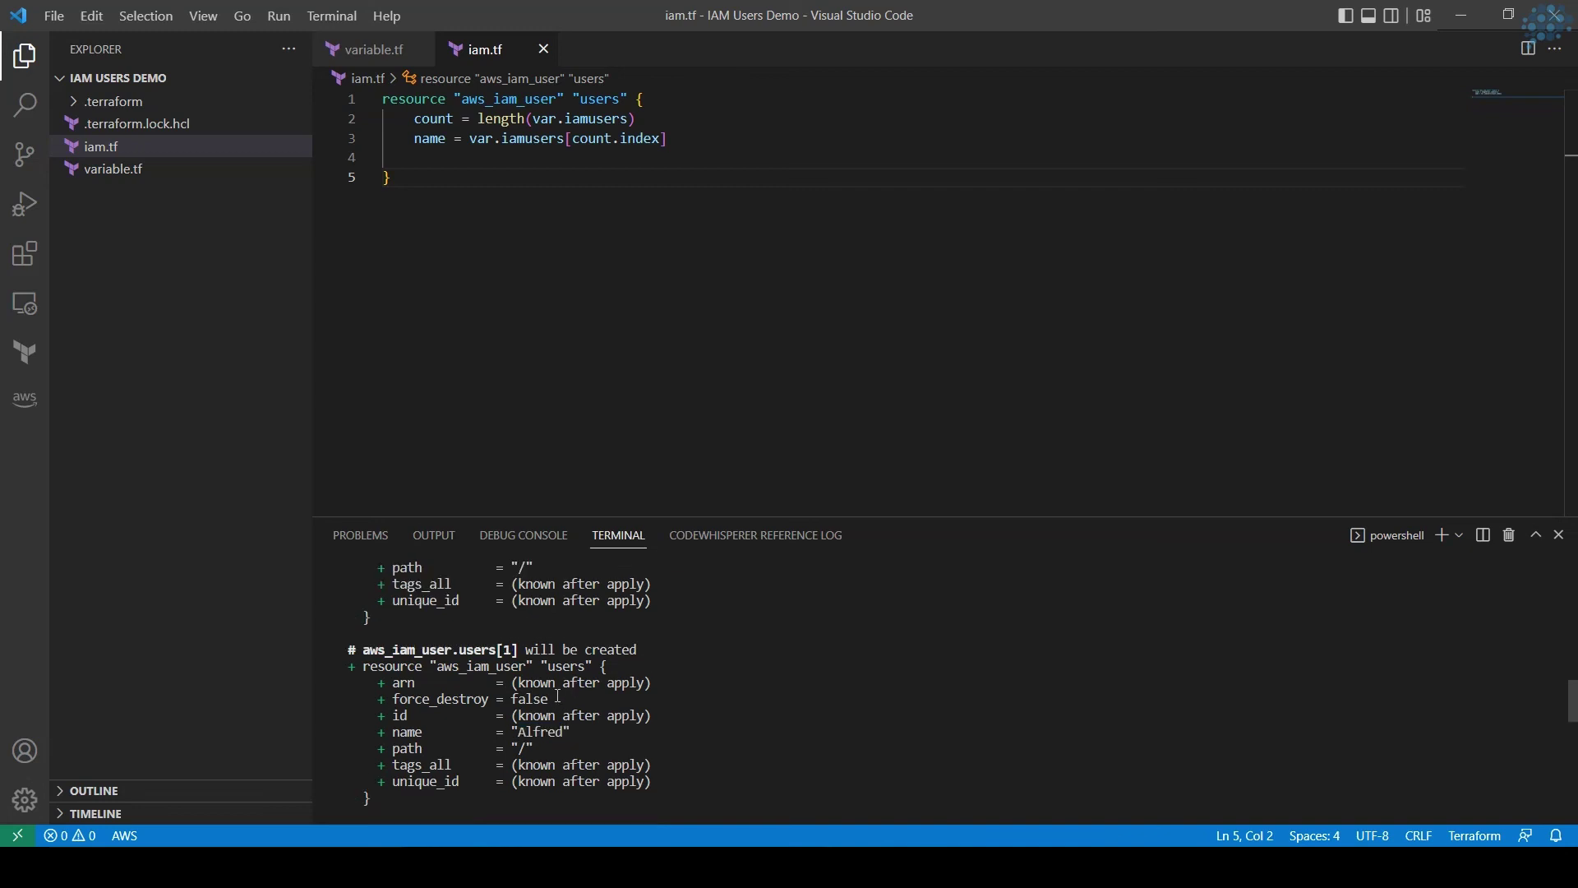
scroll(534, 730, down, 3)
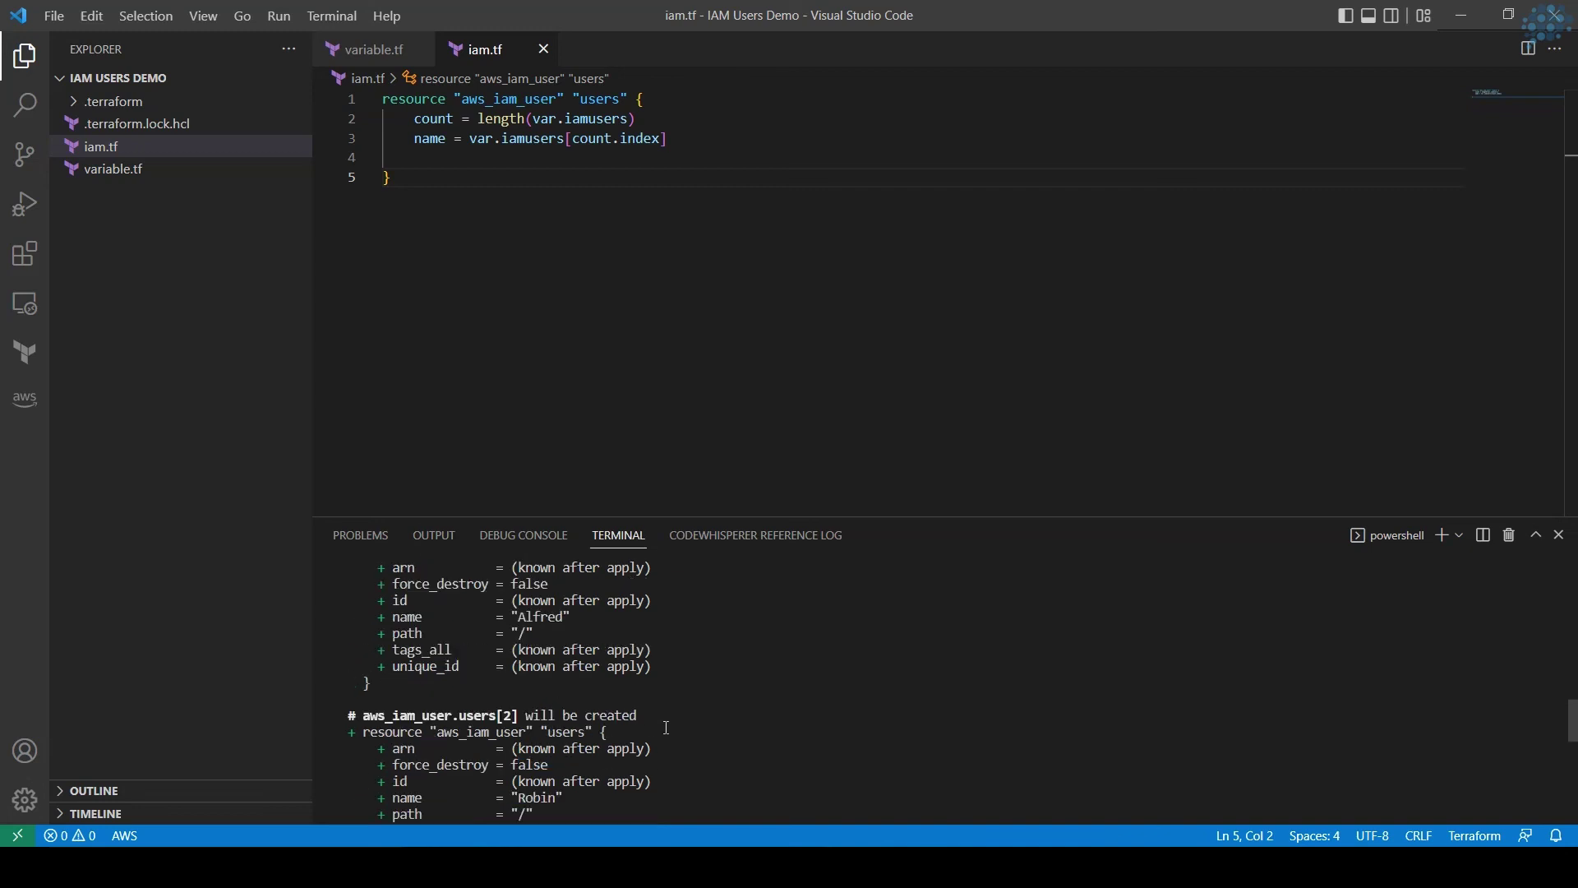
double_click(511, 717)
scroll(547, 744, down, 3)
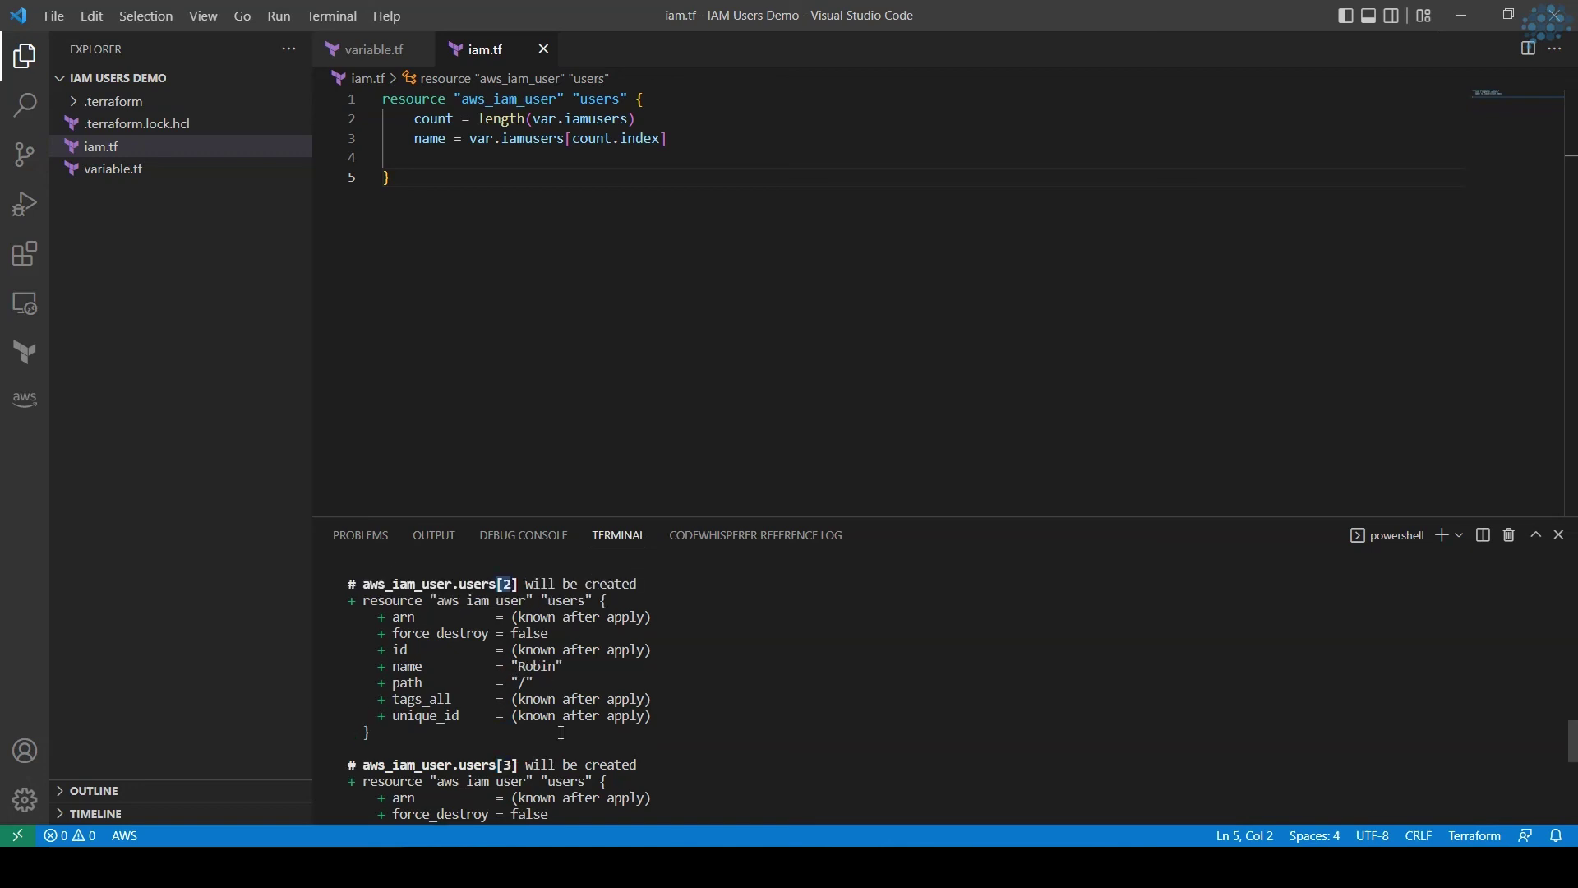
scroll(559, 732, down, 3)
scroll(557, 721, down, 3)
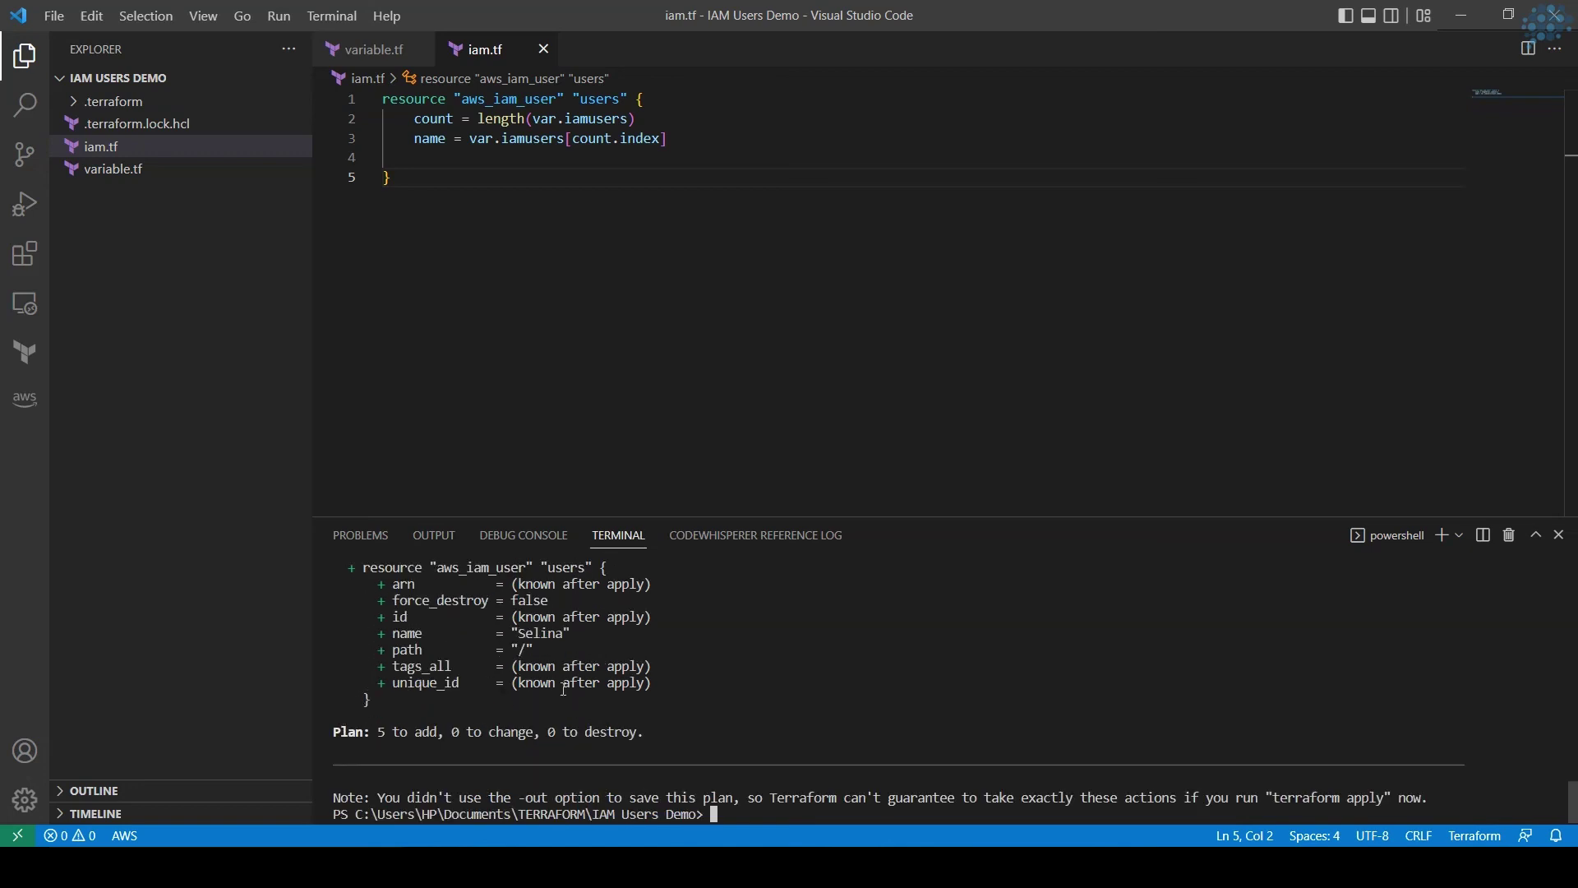
scroll(539, 625, up, 3)
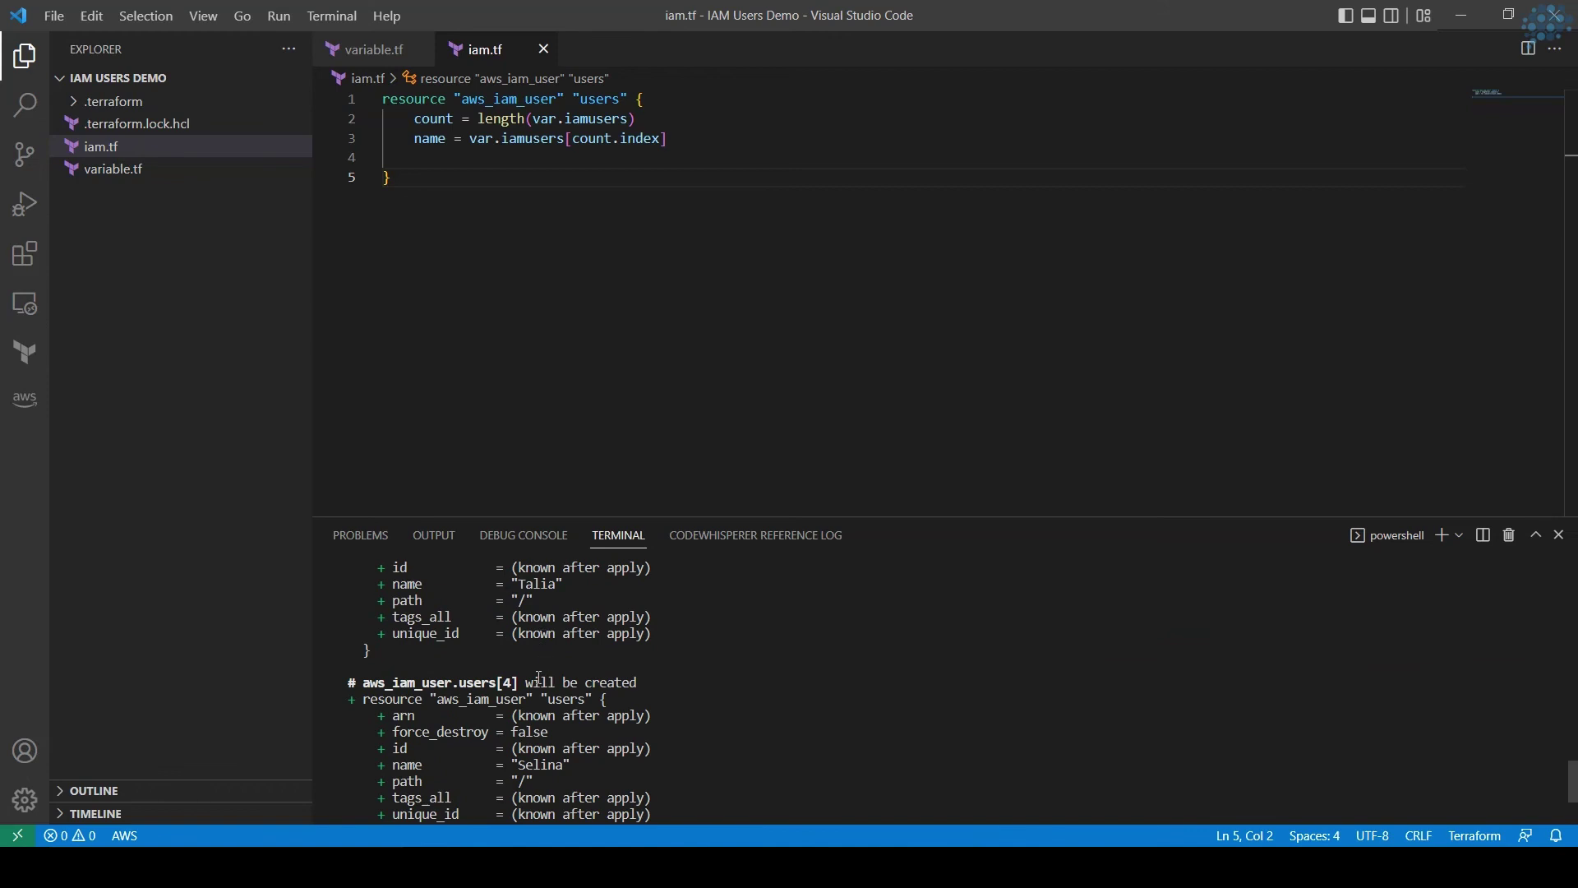
drag(519, 682, 497, 680)
scroll(556, 693, down, 3)
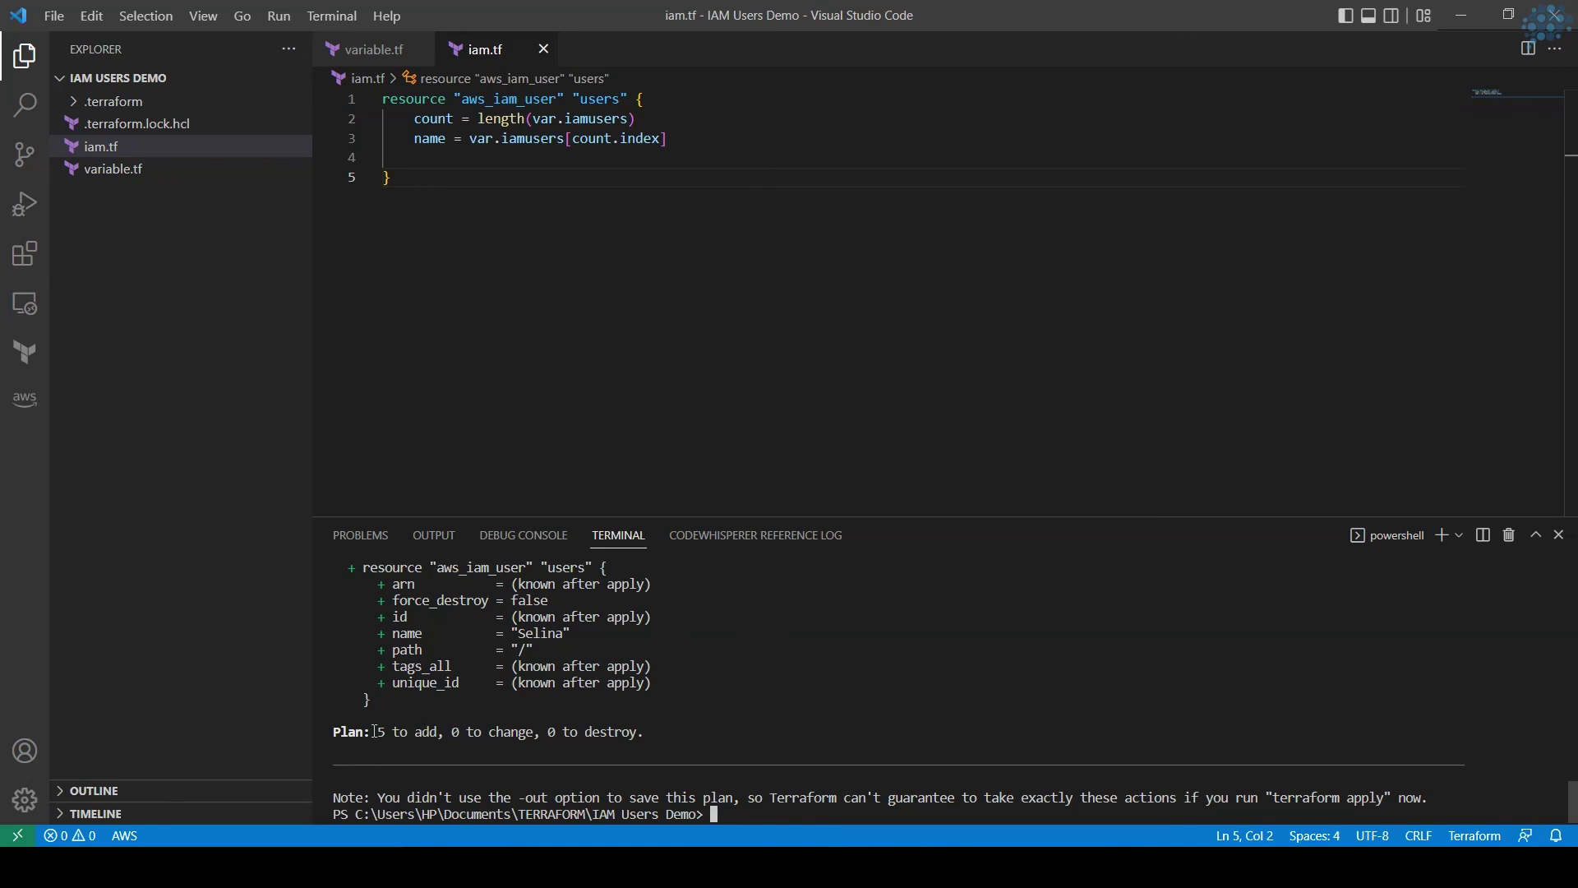
drag(373, 731, 416, 732)
- Run terraform apply and confirm with yes to create the five IAM users
click(735, 707)
text(terraform)
text( apply)
key(Return)
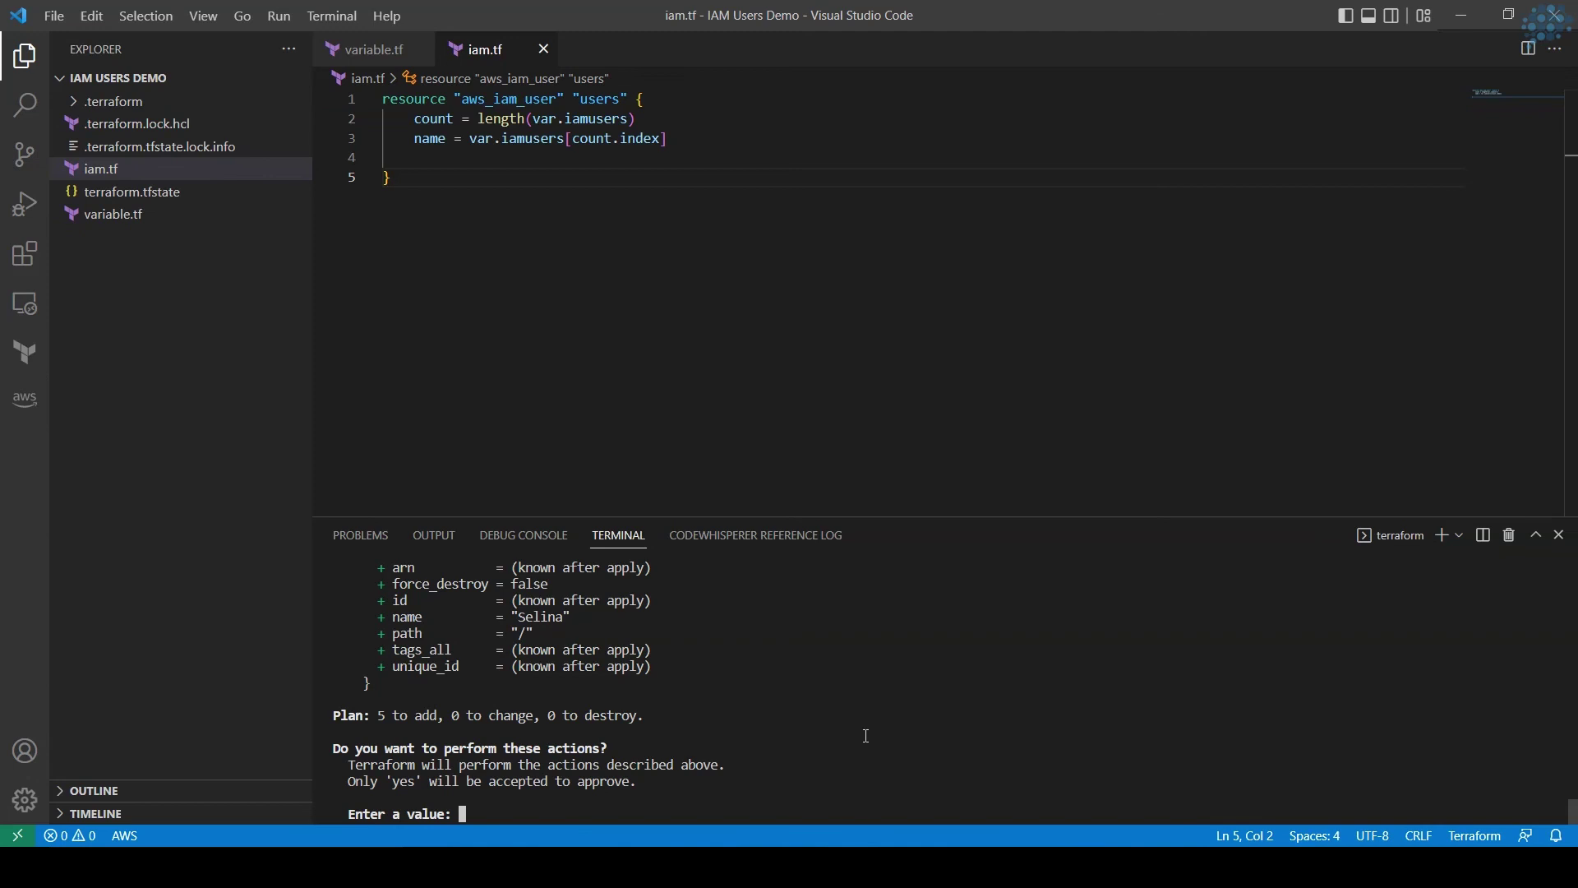
text(yes)
key(Return)
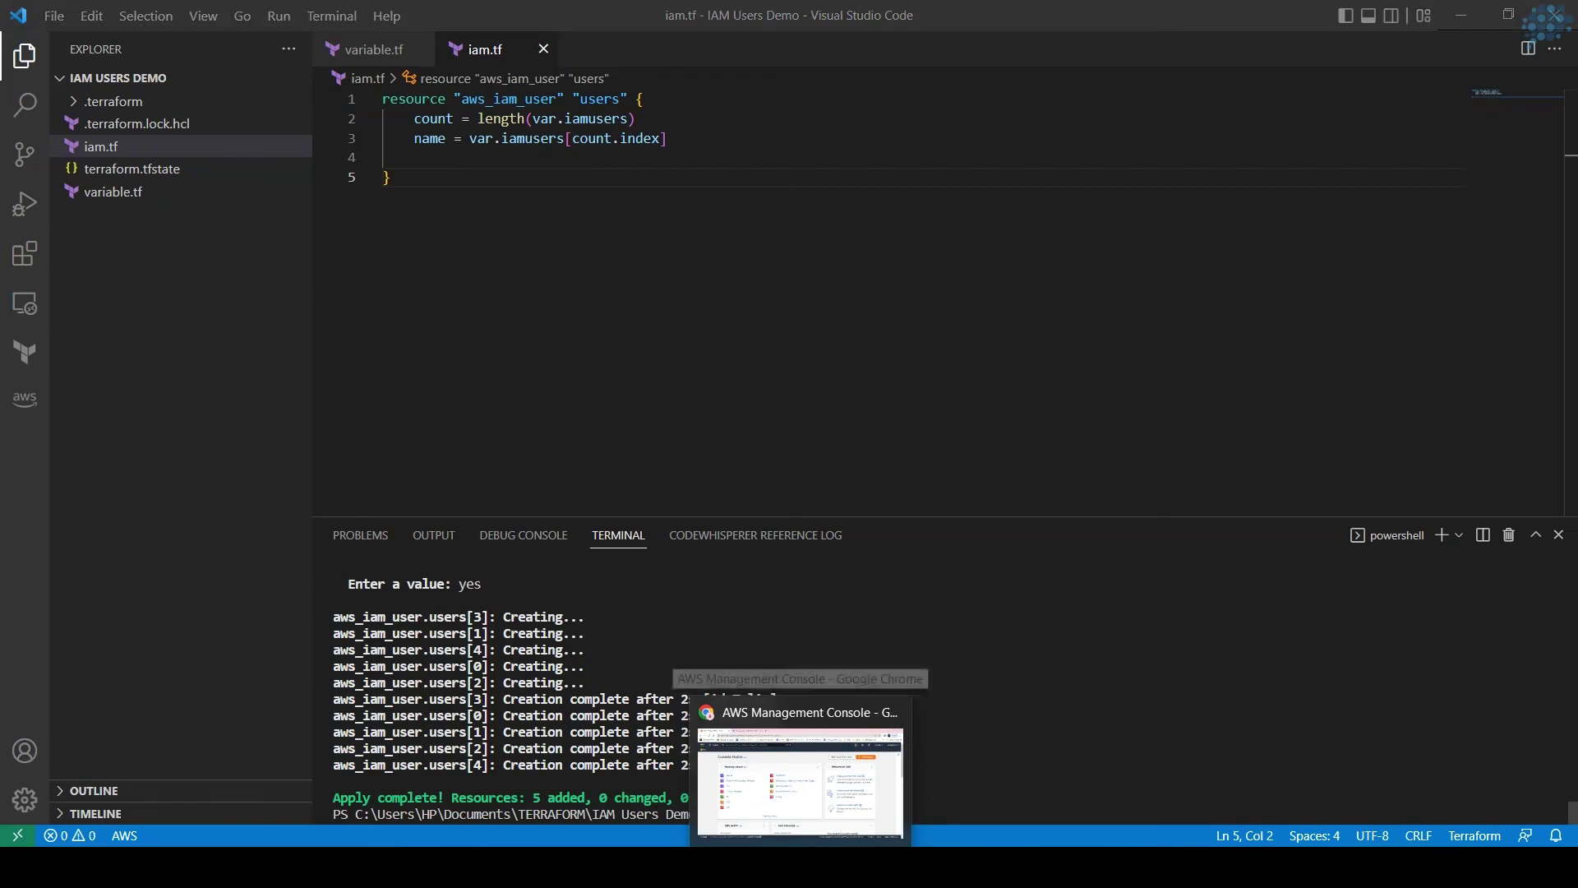
click(799, 784)
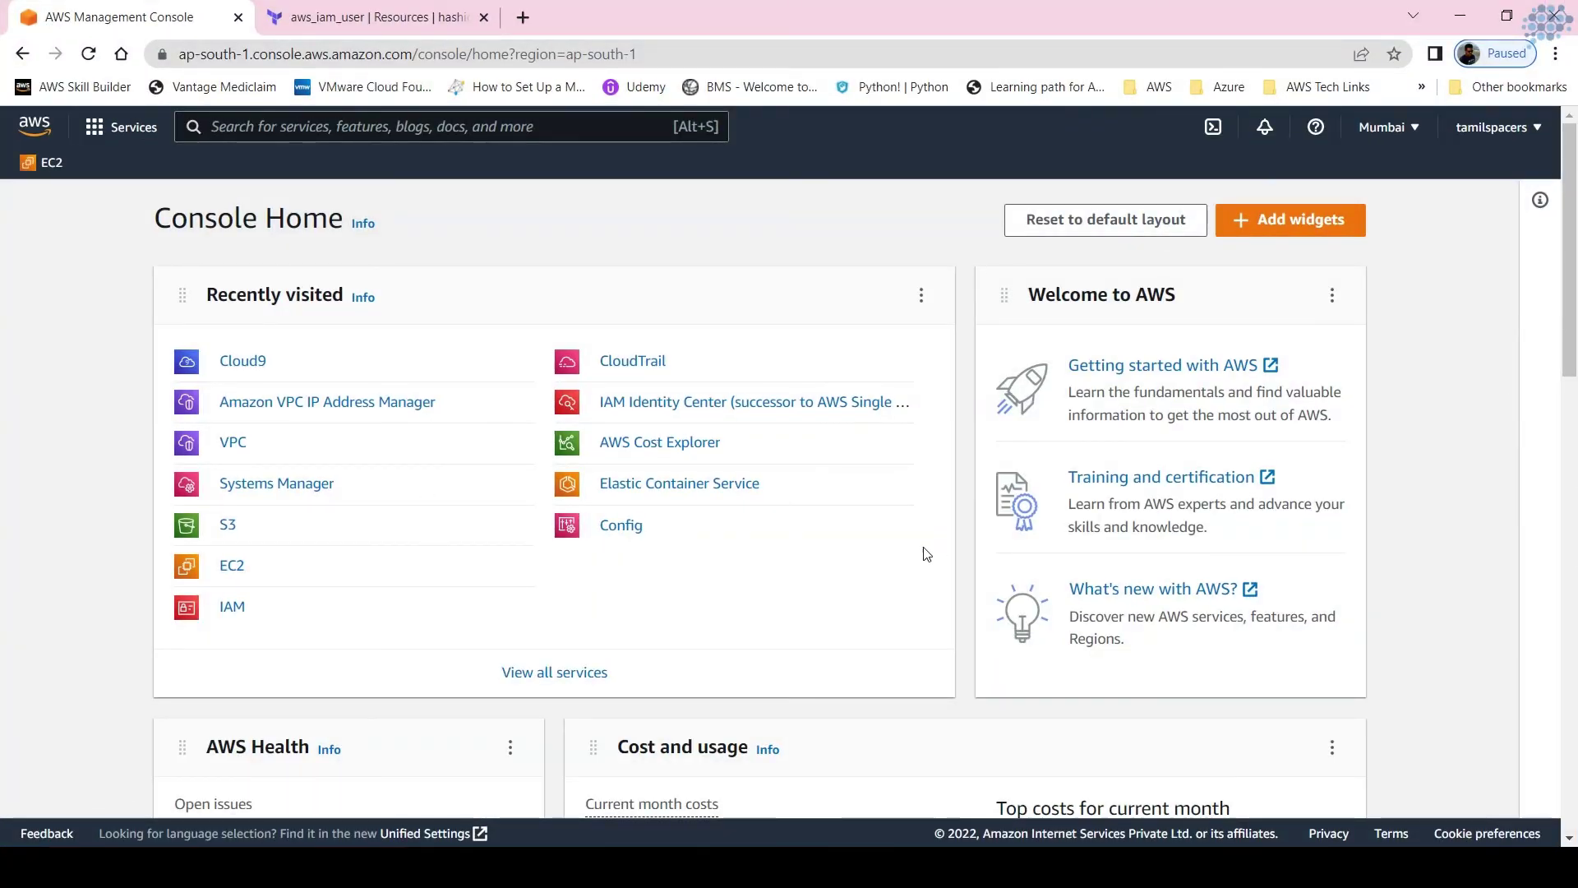
click(232, 607)
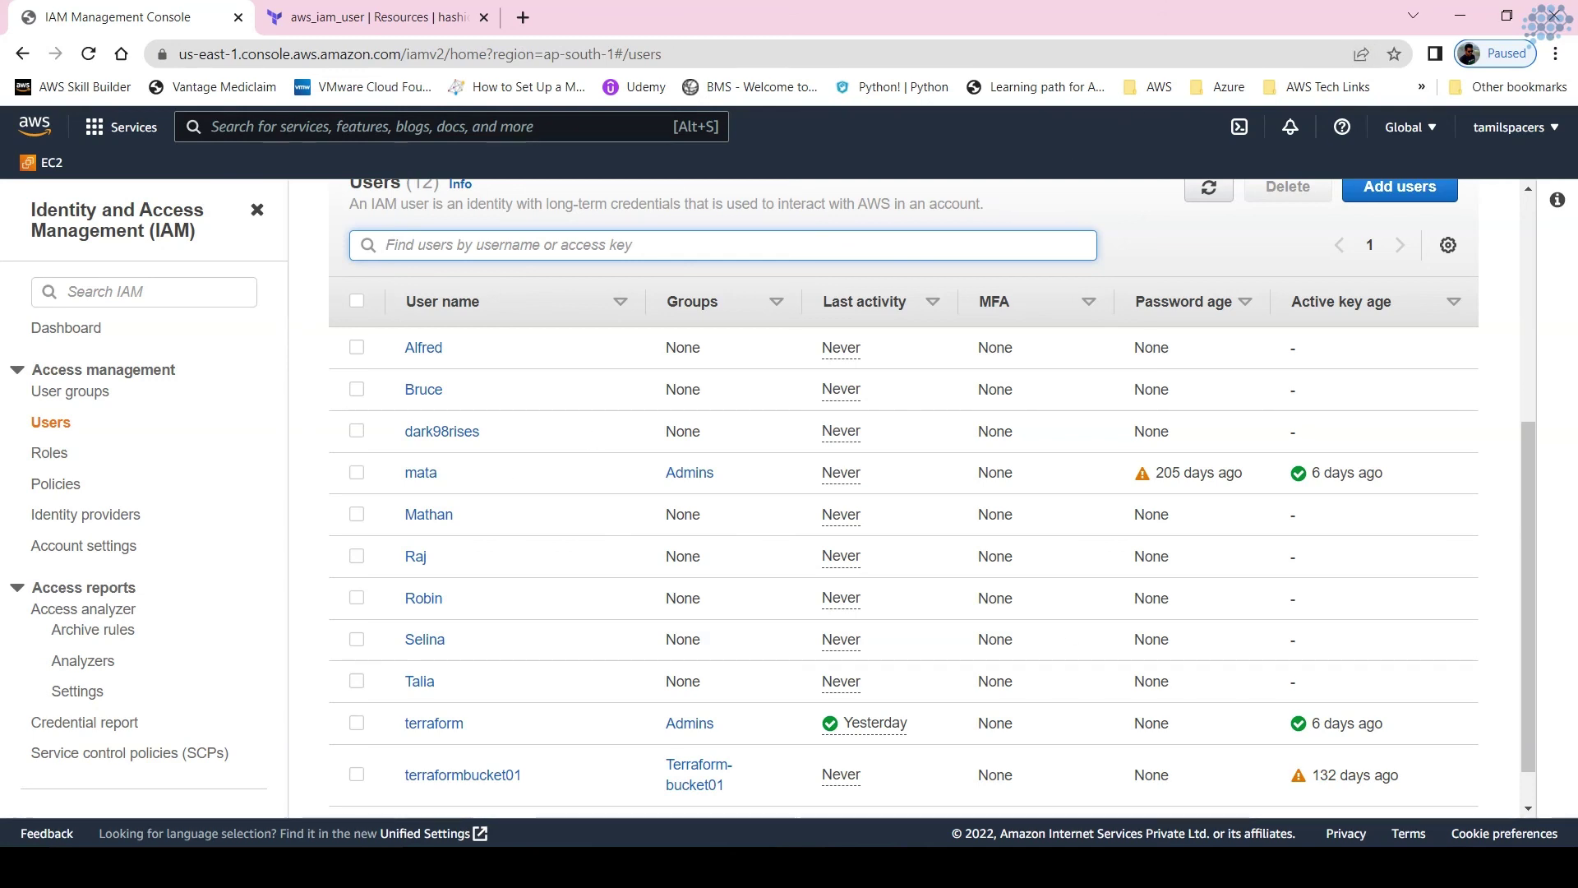
key(alt+Tab)
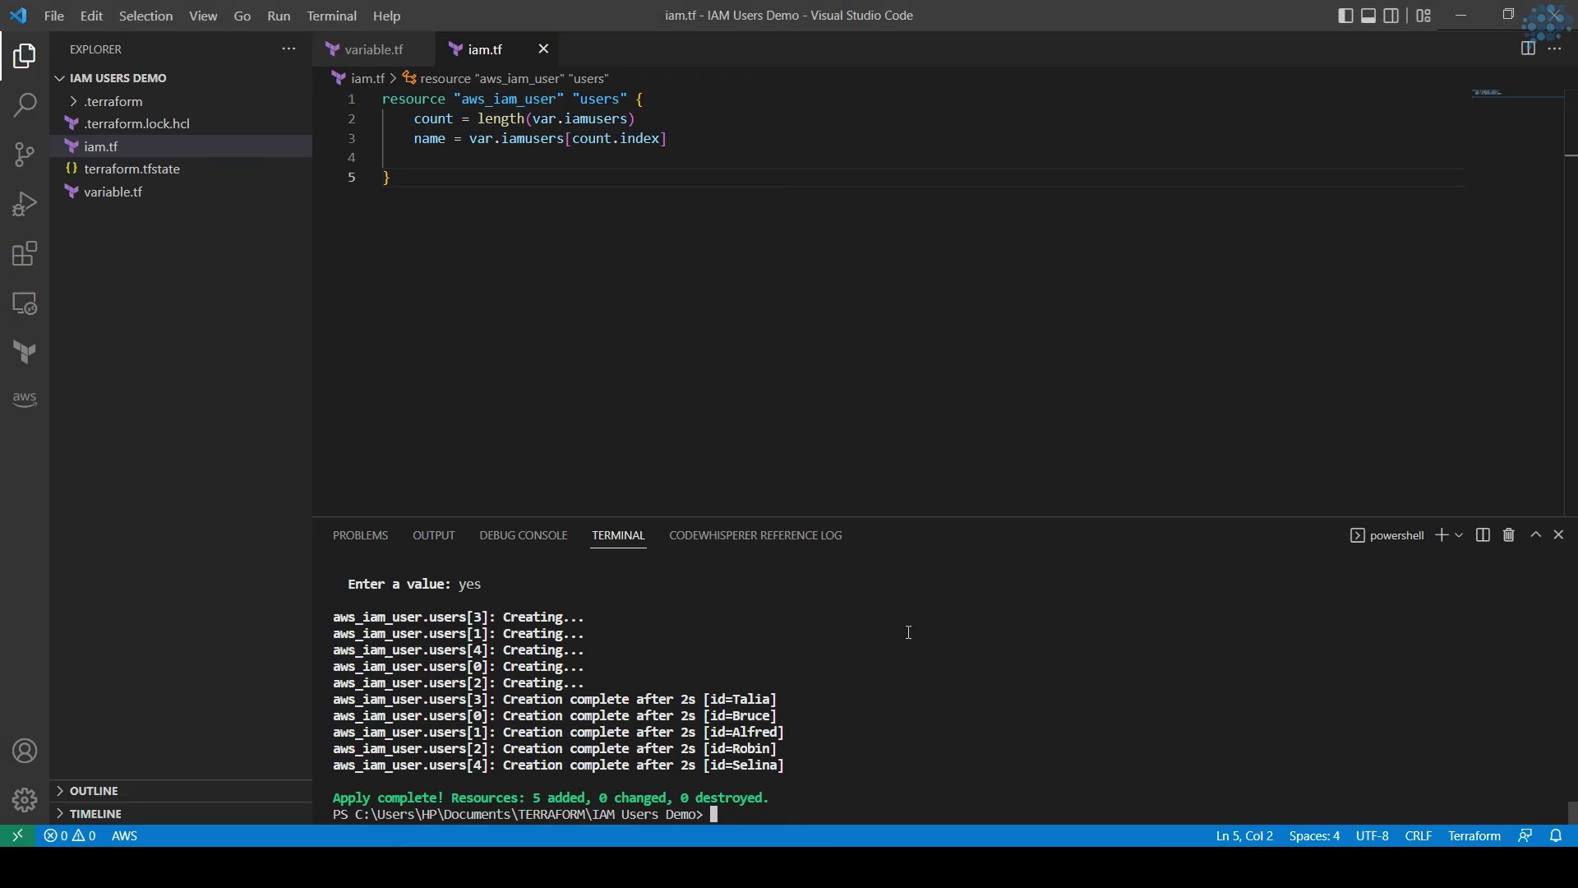